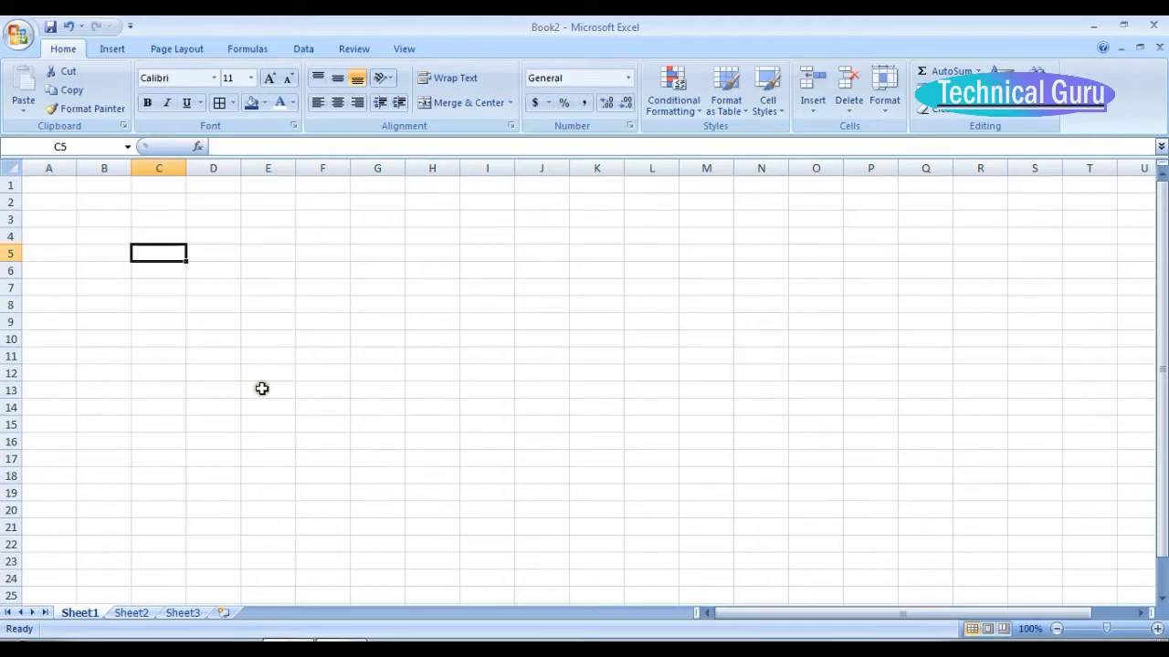
# Enter the year 2018 in cell B2 and the month January in B3.
pyautogui.click(96, 206)
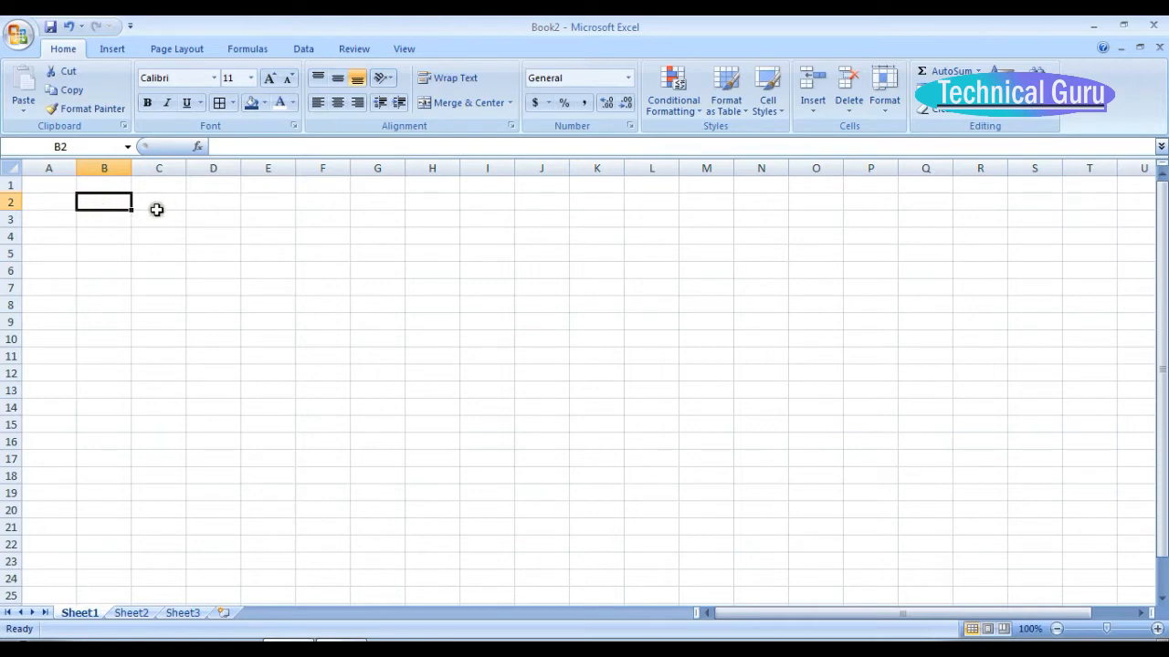
pyautogui.write('2018')
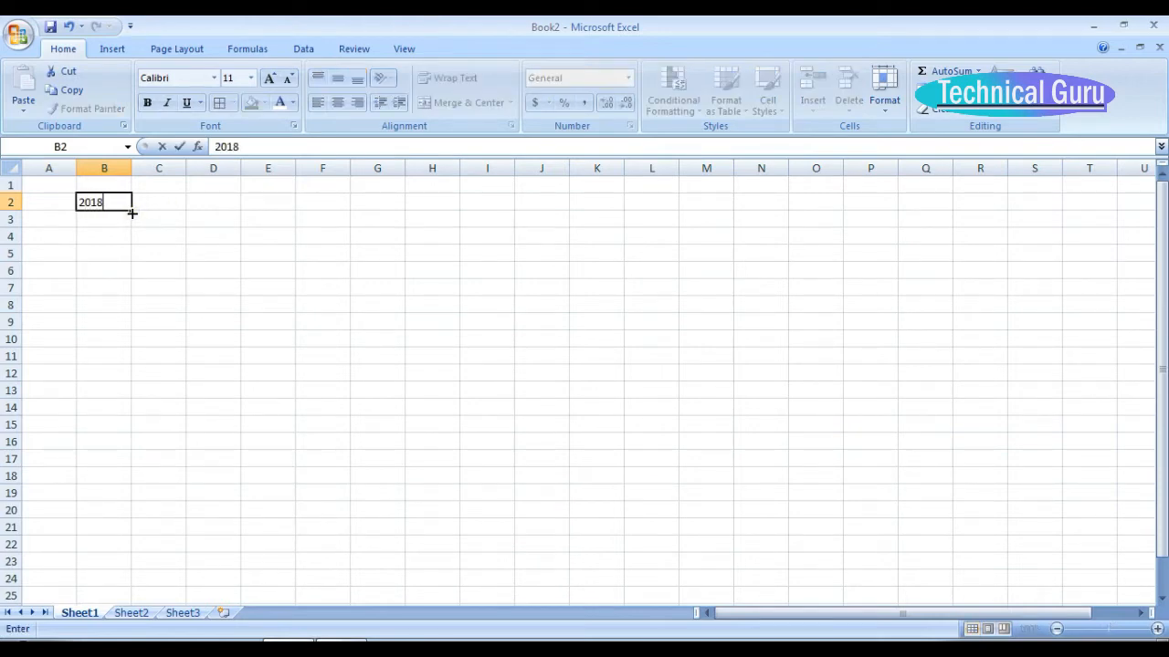
pyautogui.press('Return')
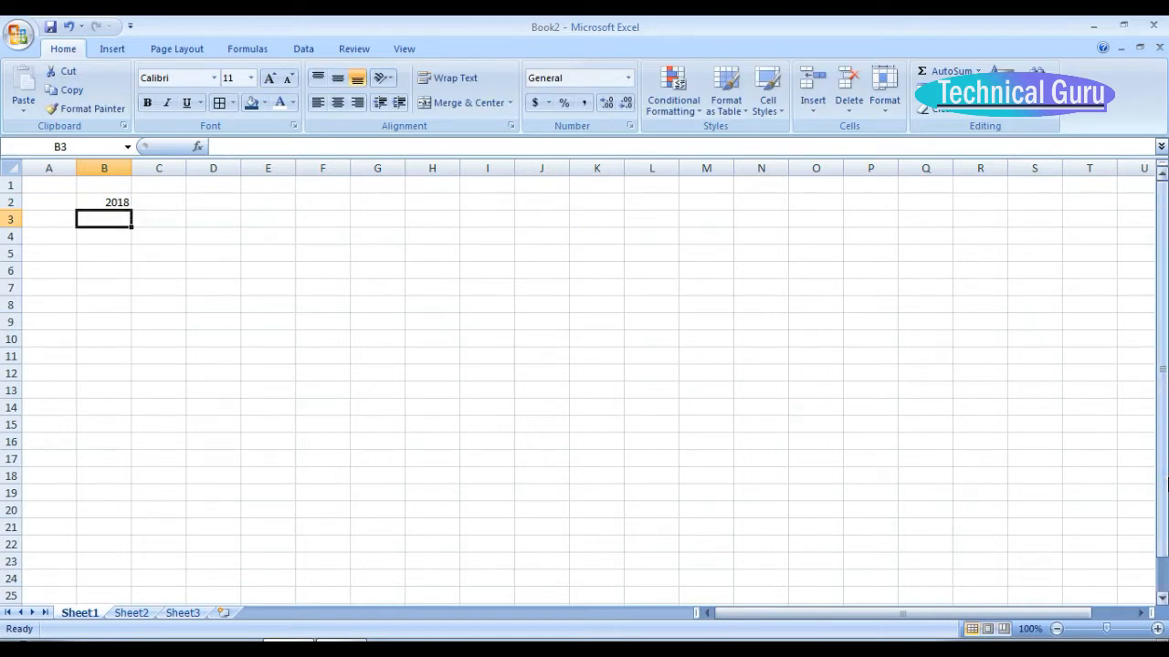
pyautogui.write('jan')
pyautogui.press('BackSpace')
pyautogui.press('BackSpace')
pyautogui.press('BackSpace')
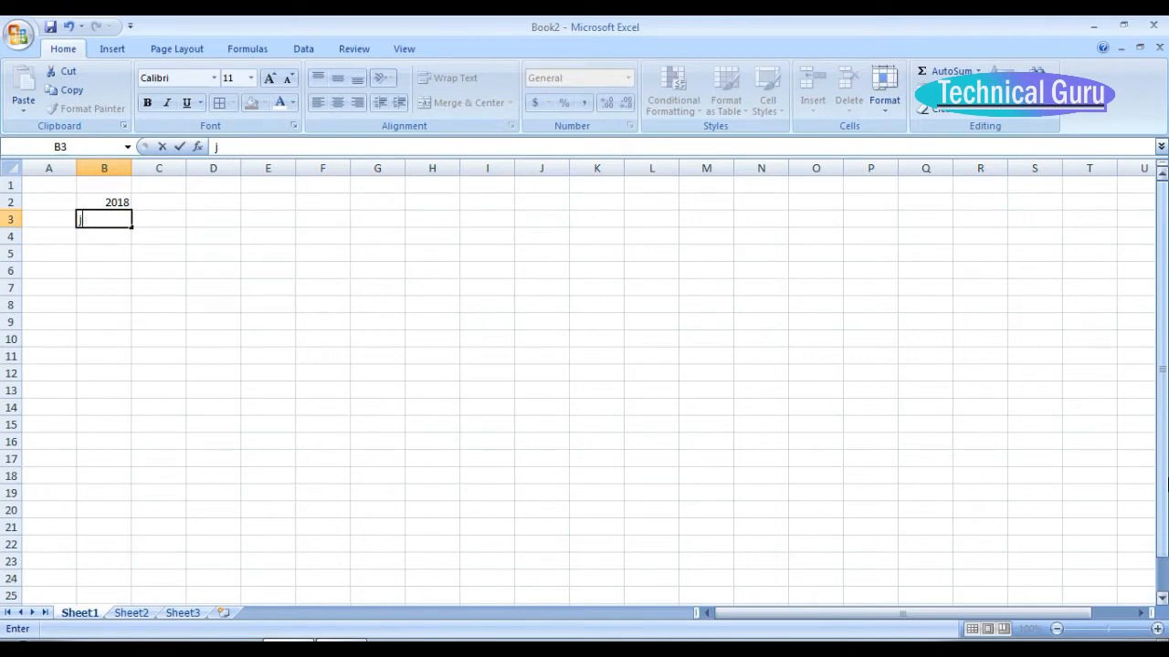
pyautogui.write('Jn')
pyautogui.press('BackSpace')
pyautogui.write('anuary')
pyautogui.press('Return')
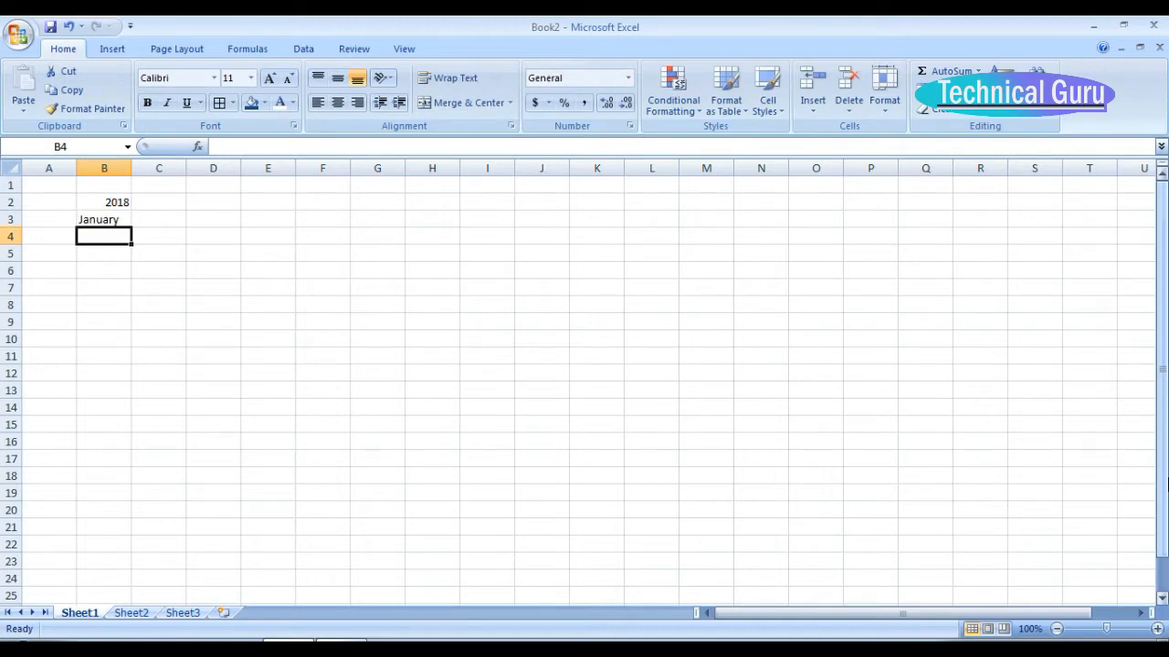
# Enter the weekday initials S, M, T, W, T, F, S across cells B4 to H4.
pyautogui.write('S')
pyautogui.press('Tab')
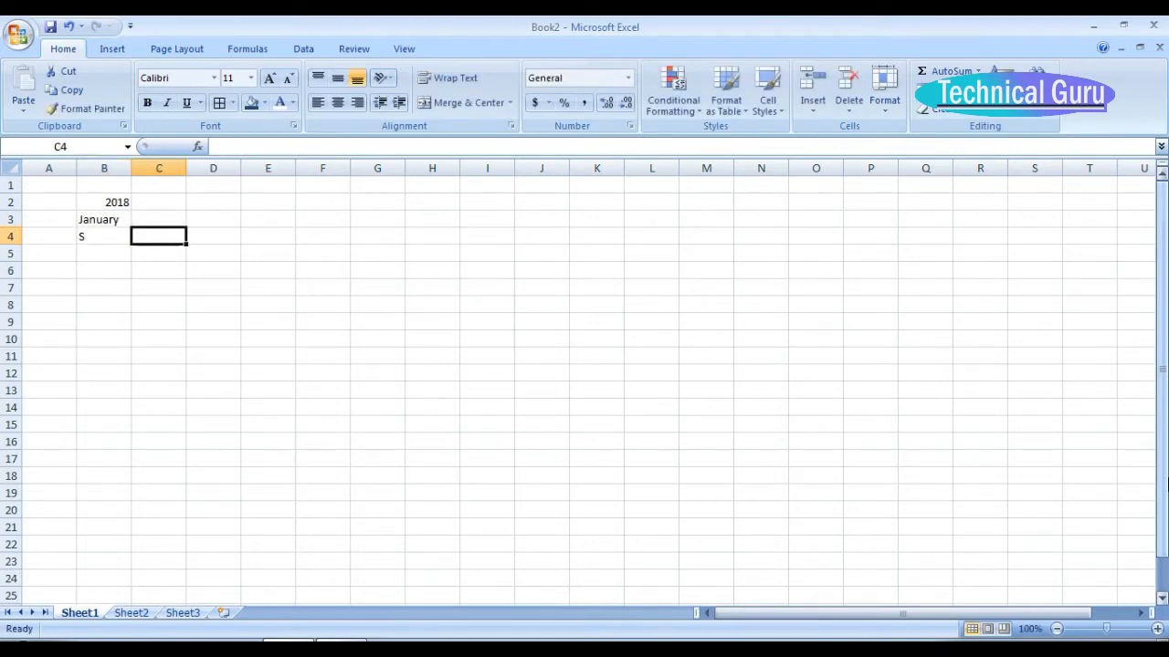
pyautogui.write('M')
pyautogui.press('Tab')
pyautogui.write('T')
pyautogui.press('Tab')
pyautogui.write('W')
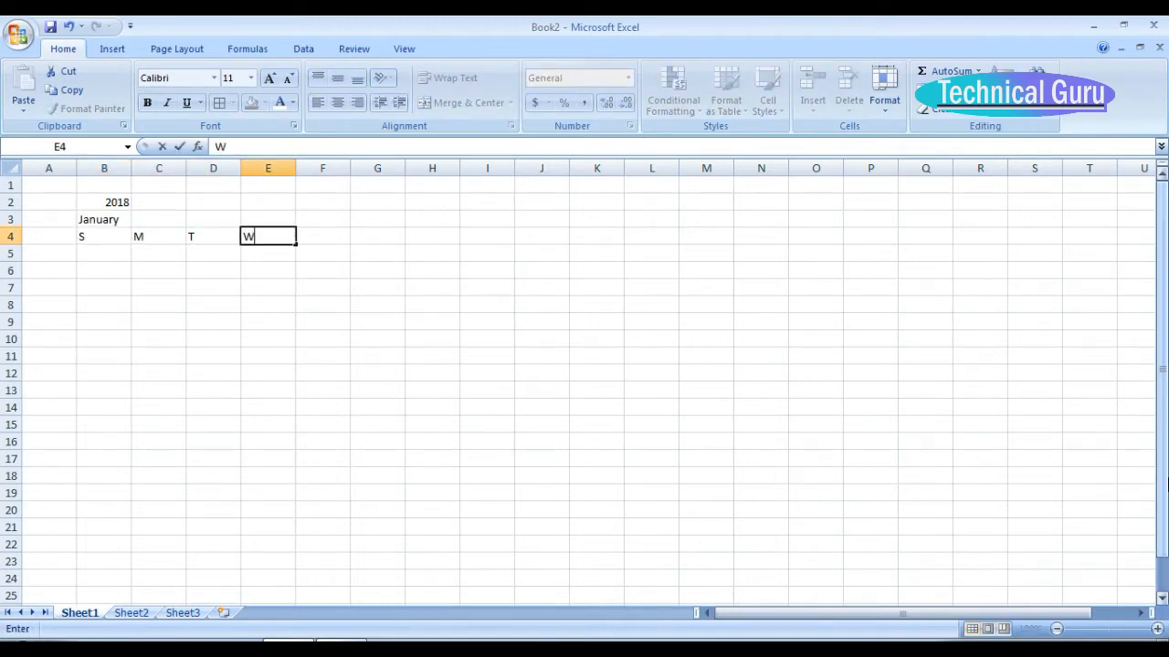
pyautogui.press('Tab')
pyautogui.write('T')
pyautogui.press('Tab')
pyautogui.write('F')
pyautogui.press('Tab')
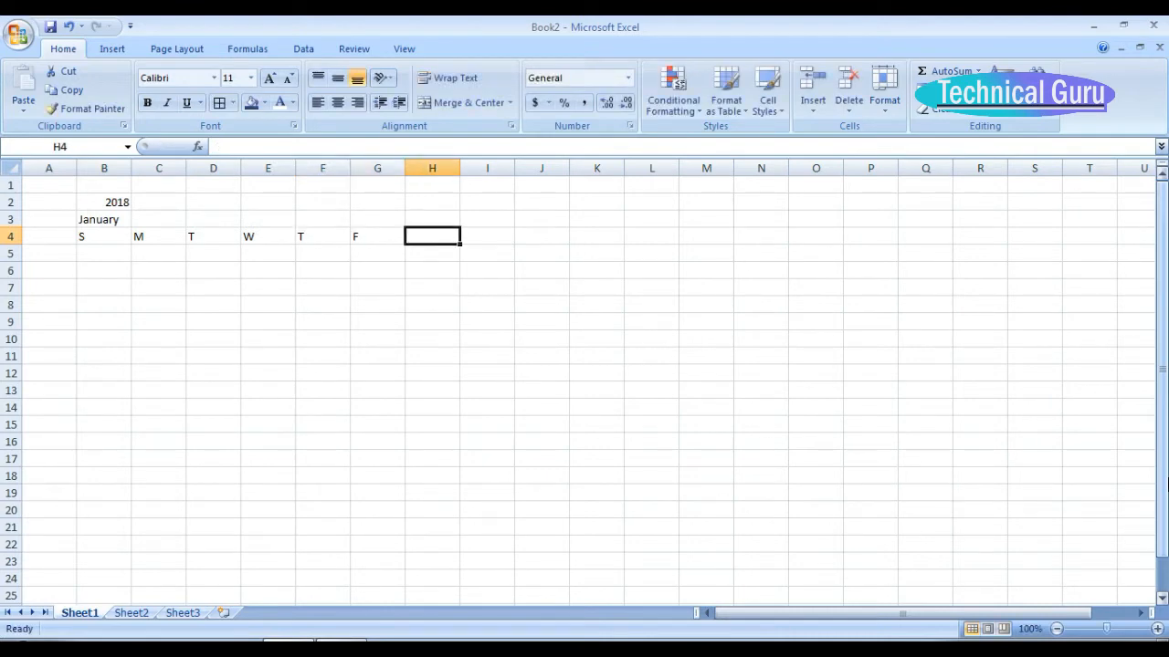
pyautogui.write('S')
pyautogui.press('Return')
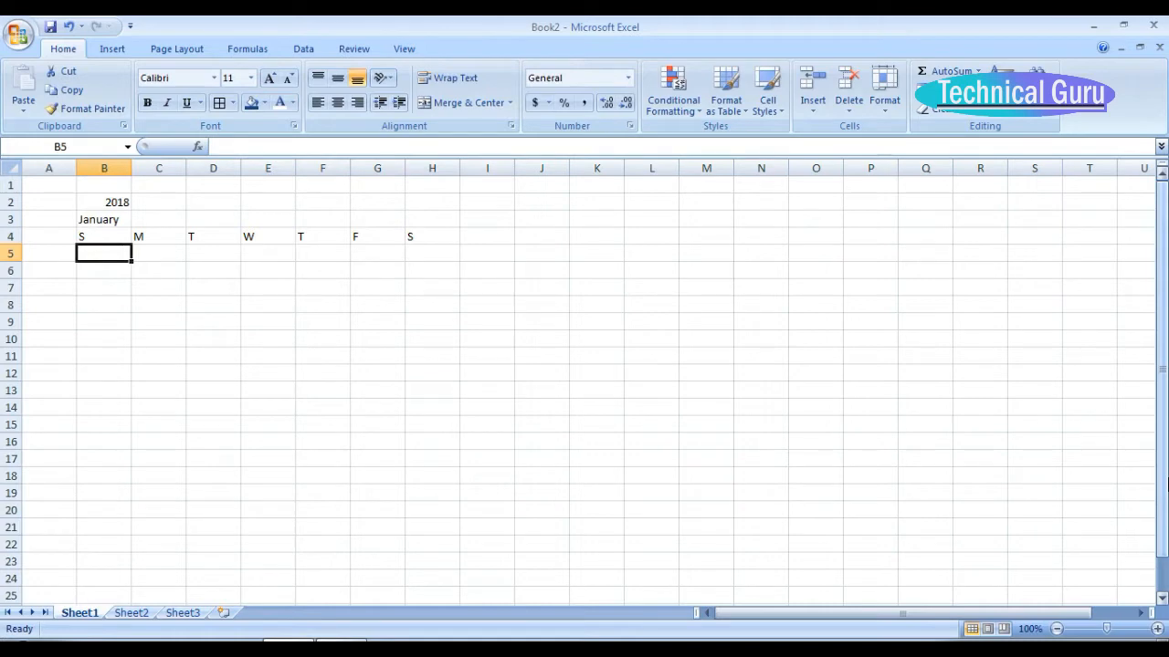
# Enter the date 1-JAN-18 in cell C5 under the Monday heading.
pyautogui.press('Right')
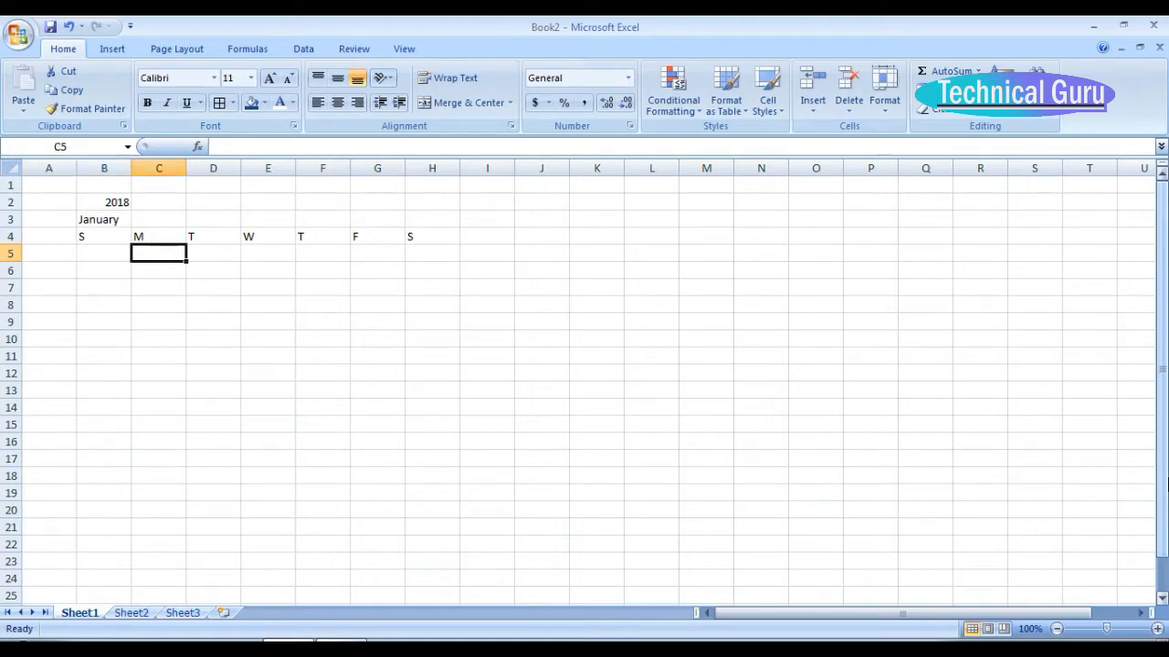
pyautogui.write('1-')
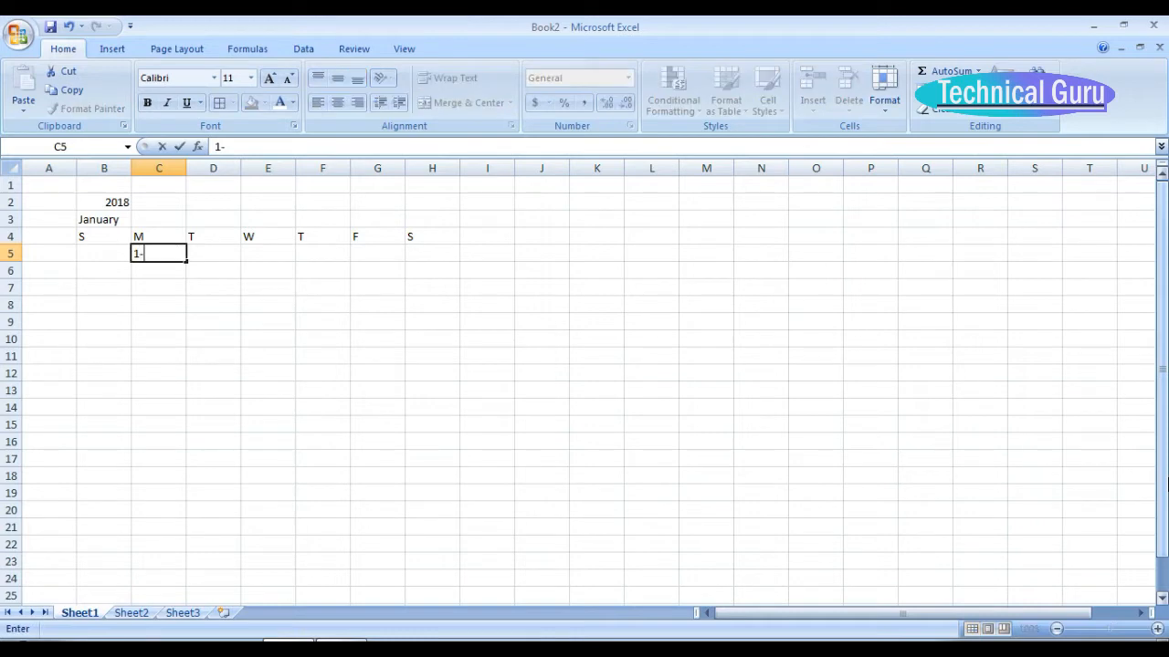
pyautogui.write('JS')
pyautogui.press('BackSpace')
pyautogui.write('AN-18')
pyautogui.press('Tab')
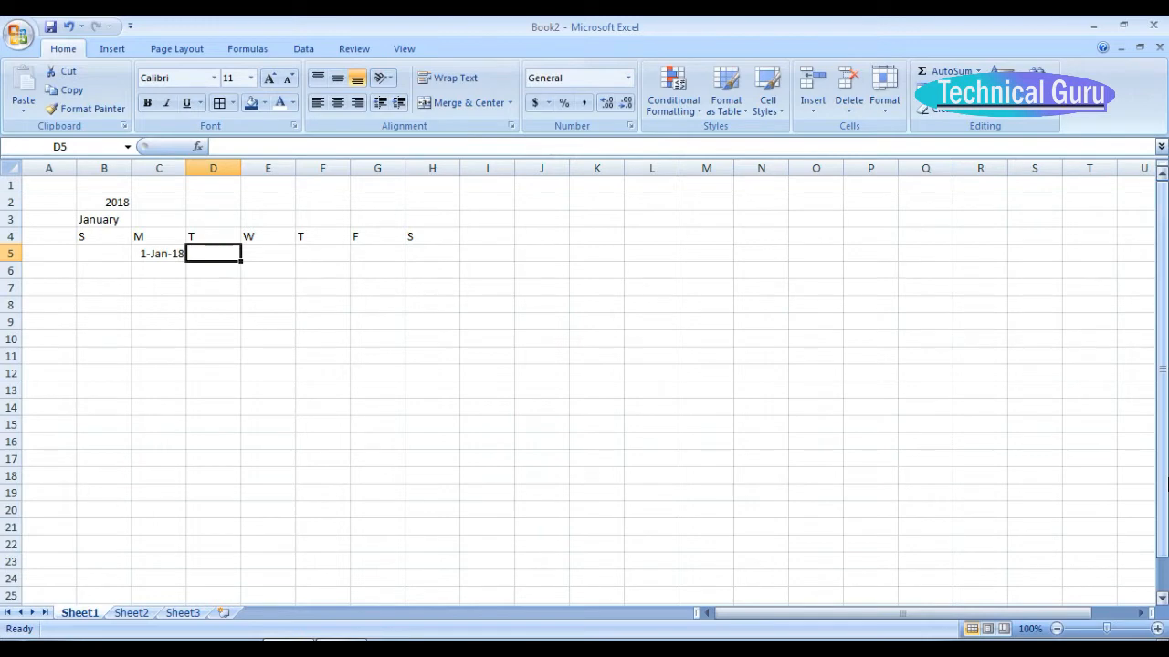
# Enter the formula =C5+1 in cell D5 to calculate the following day's date.
pyautogui.write('=')
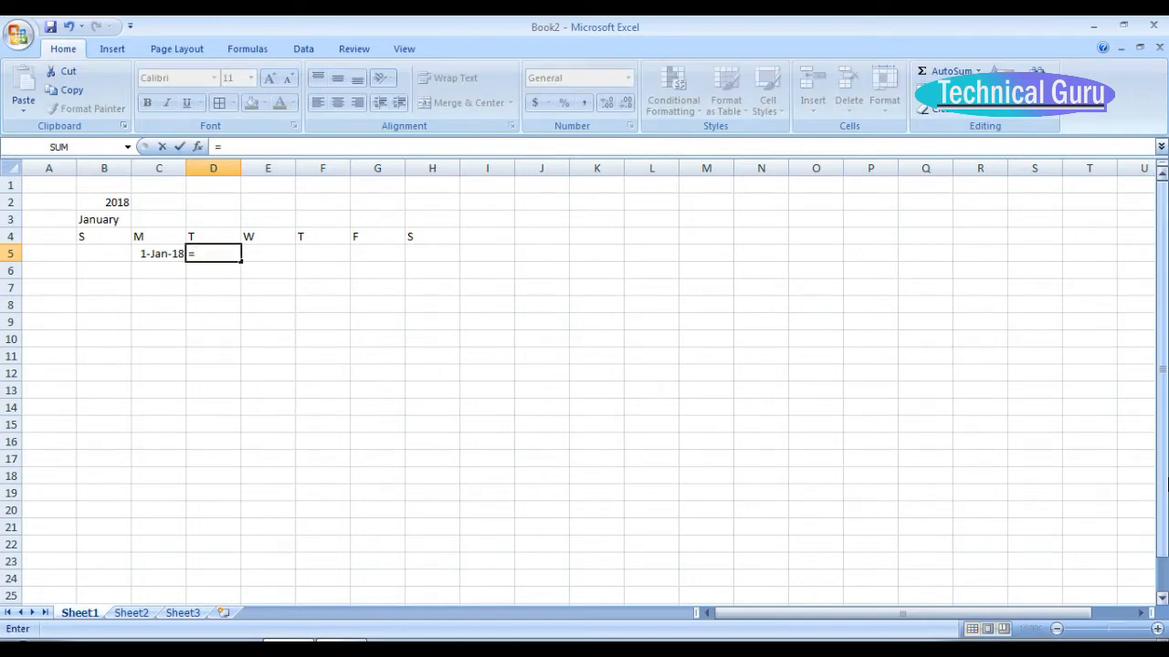
pyautogui.press('Left')
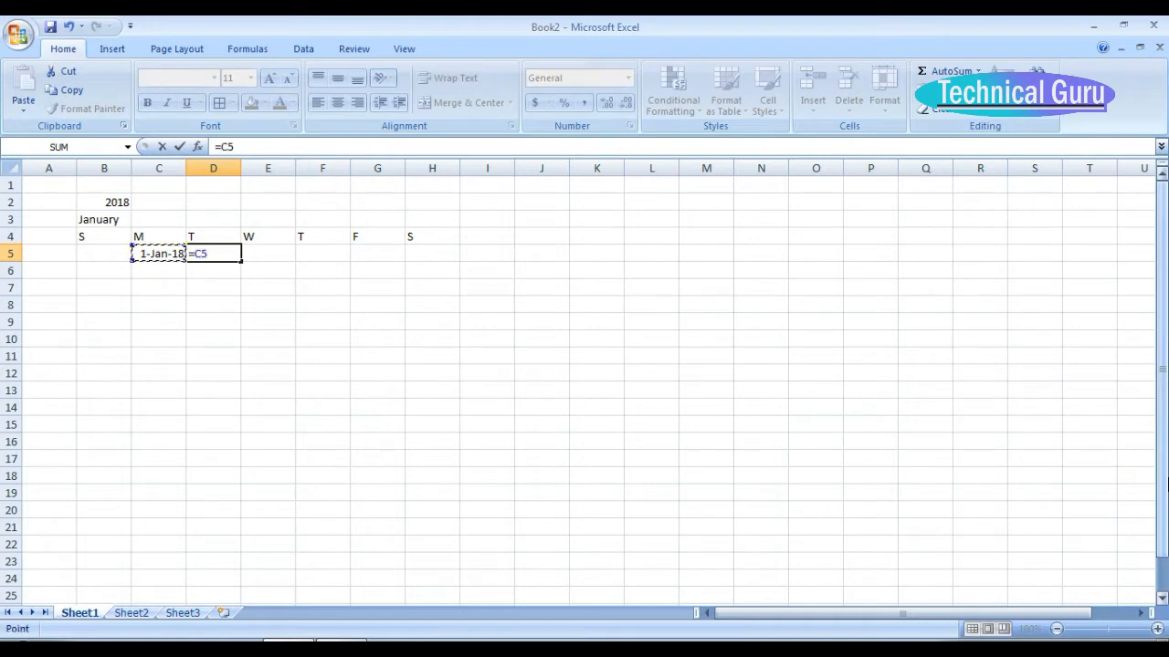
pyautogui.write('+1')
pyautogui.press('Return')
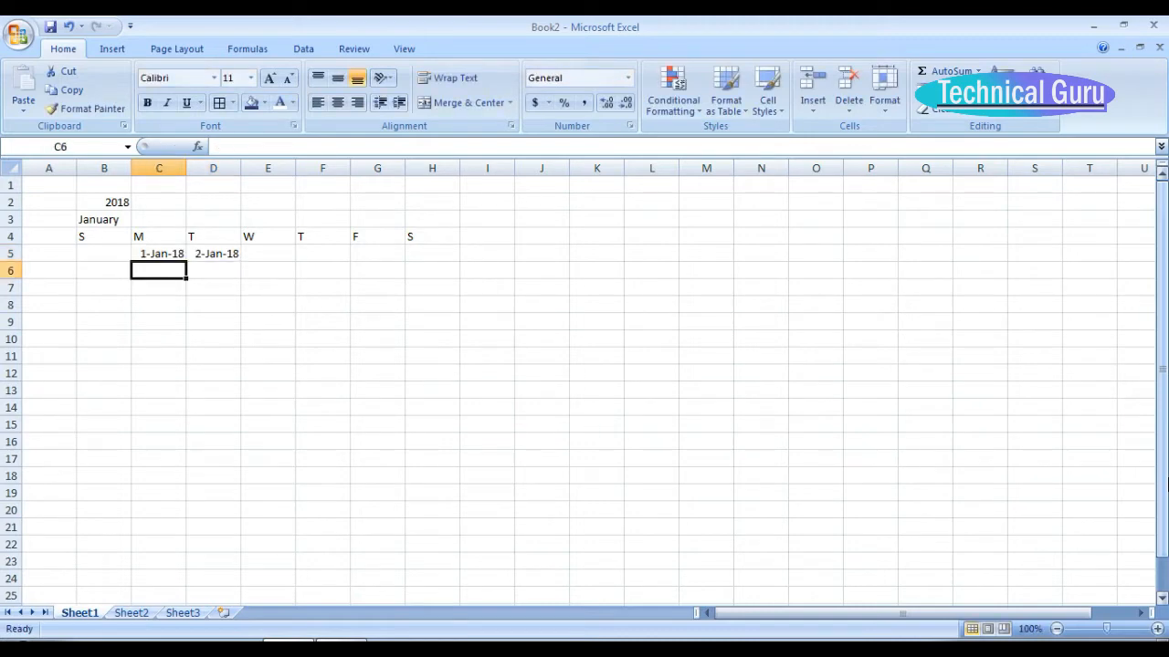
# Copy the D5 formula across the first week through cell H5.
pyautogui.press('Up')
pyautogui.press('Right')
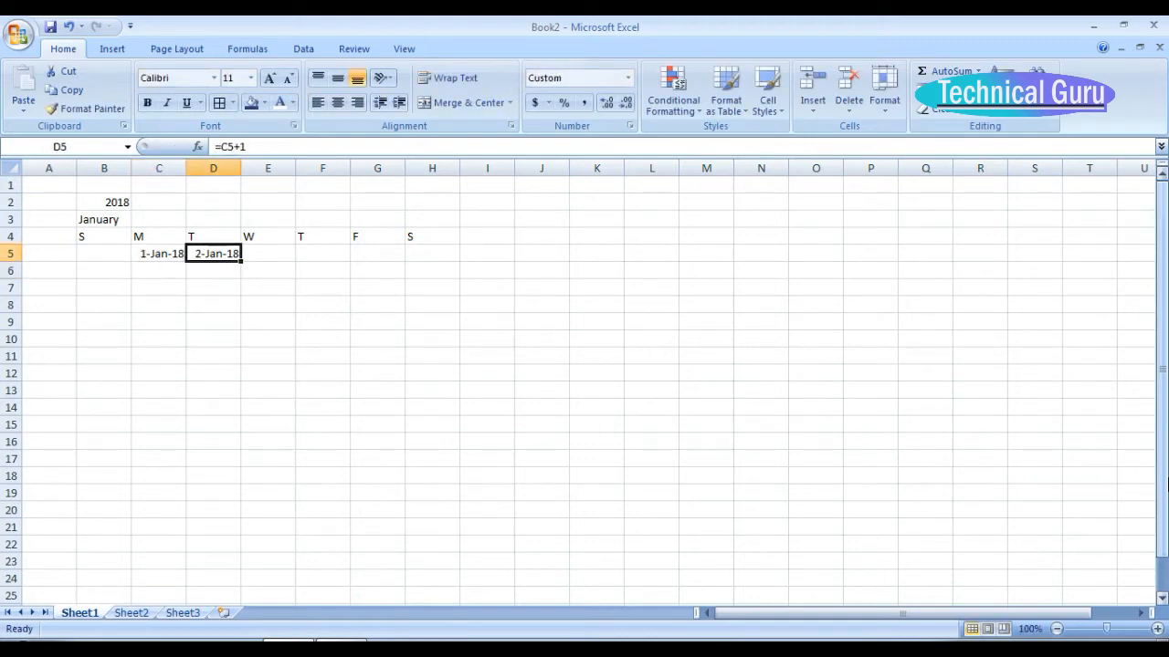
pyautogui.hotkey('ctrl', 'c')
pyautogui.hotkey('shift', 'Right')
pyautogui.hotkey('shift', 'Right')
pyautogui.hotkey('shift', 'Right')
pyautogui.hotkey('shift', 'Right')
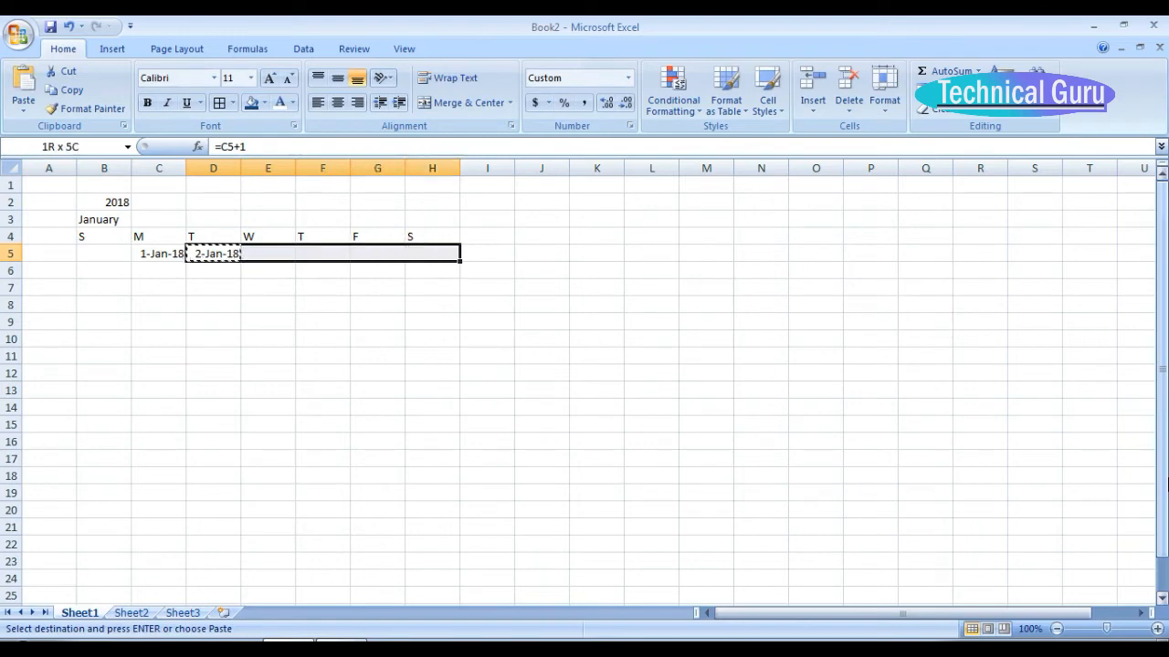
pyautogui.hotkey('ctrl', 'v')
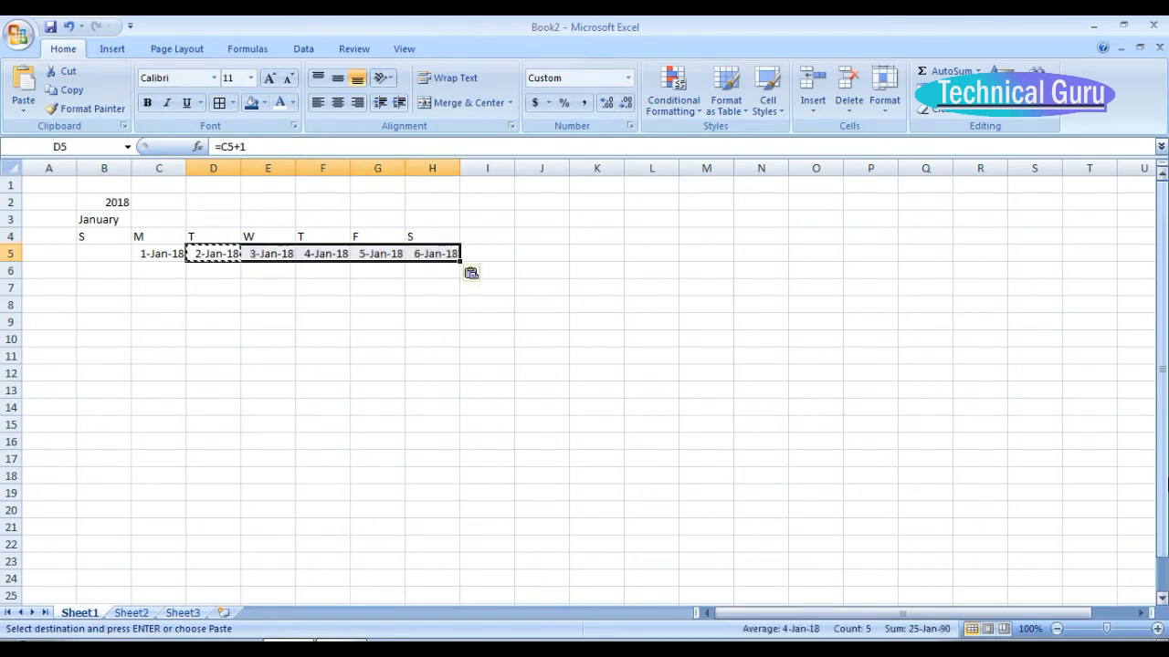
# Enter the formula =H5+1 in cell B6 to start the second week from the preceding Saturday.
pyautogui.press('Left')
pyautogui.press('Left')
pyautogui.press('Right')
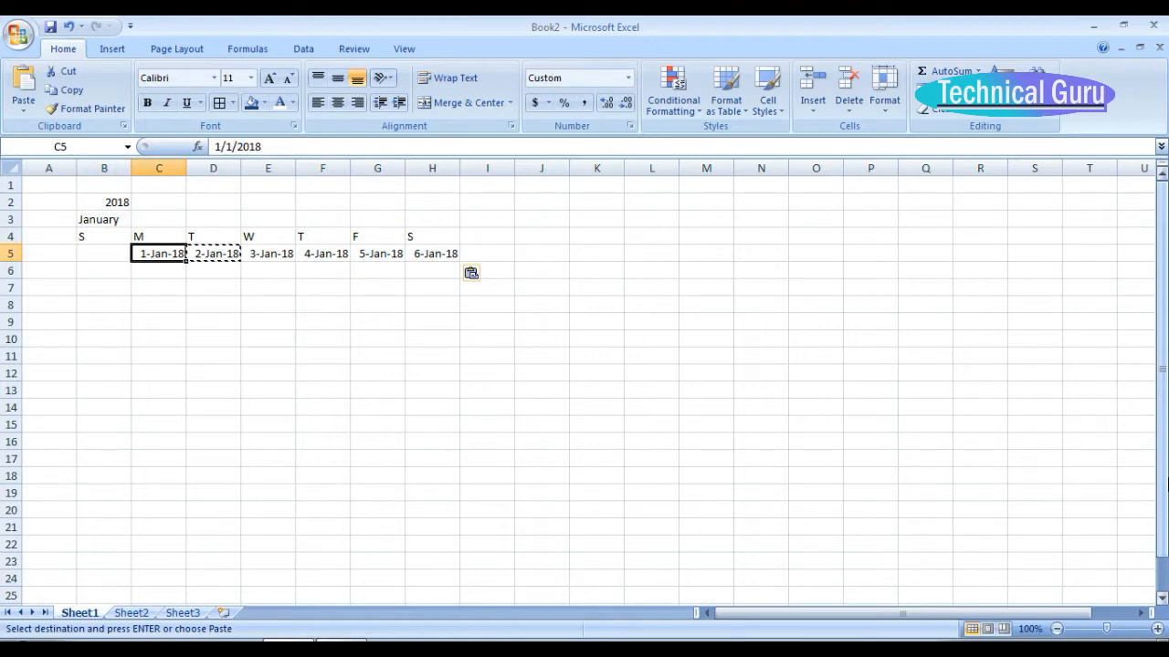
pyautogui.press('Down')
pyautogui.press('Left')
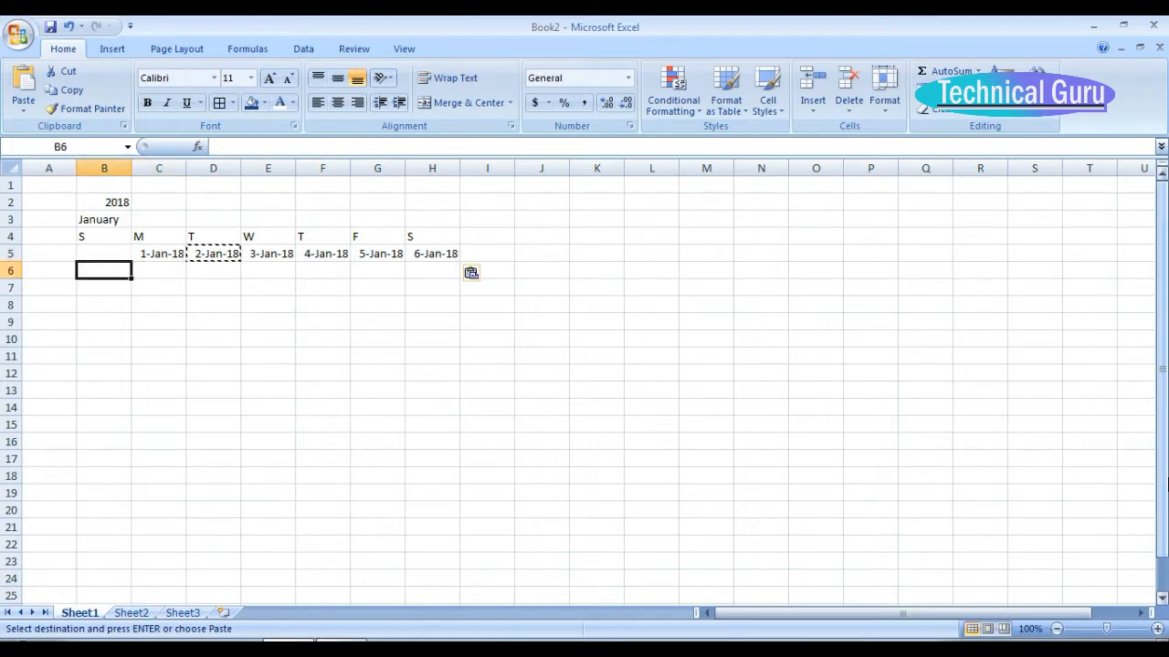
pyautogui.write('=')
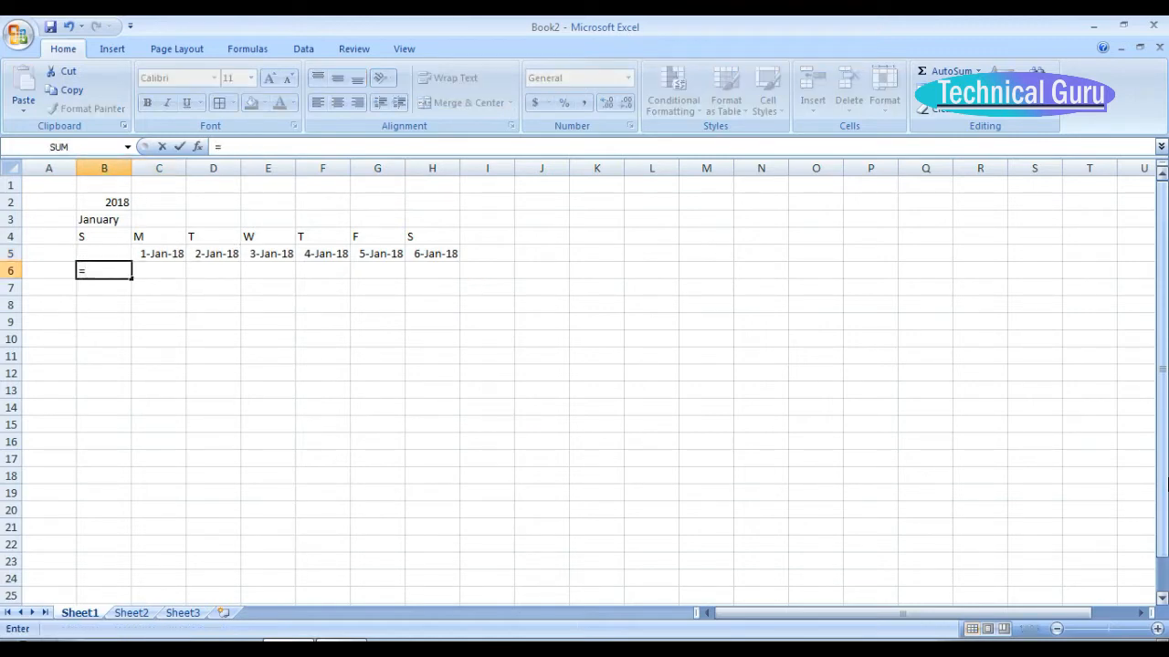
pyautogui.press('Right')
pyautogui.press('Right')
pyautogui.press('Right')
pyautogui.press('Right')
pyautogui.press('Right')
pyautogui.press('Right')
pyautogui.press('Up')
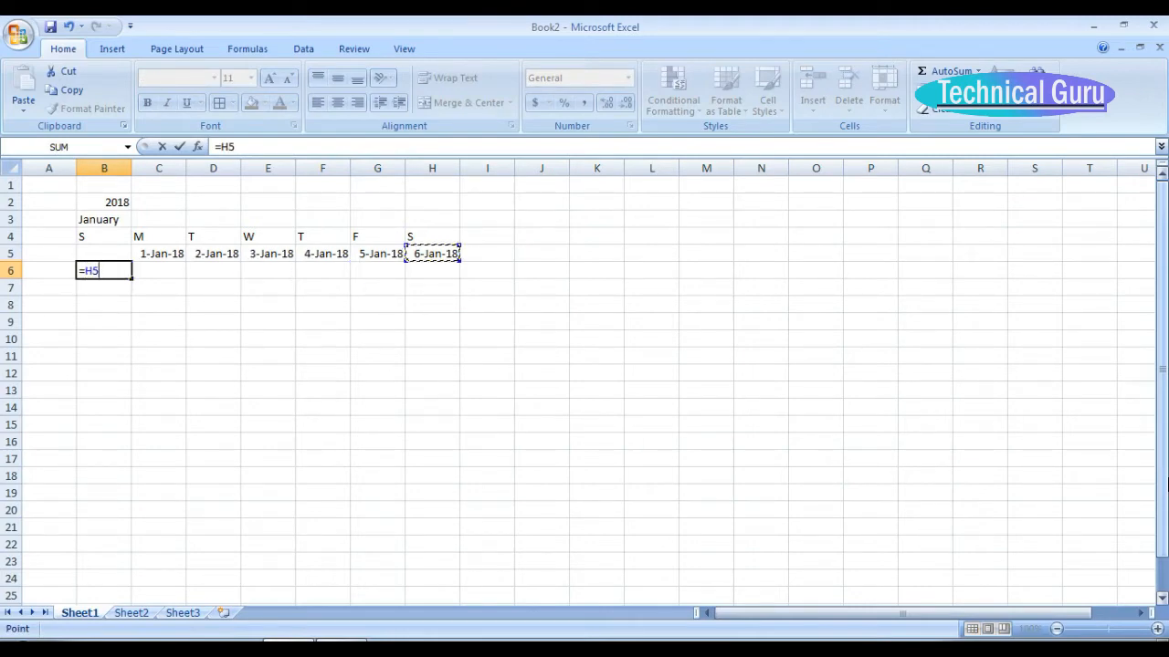
pyautogui.write('+1')
pyautogui.press('Return')
# Enter the formula =B6+1 in cell C6 to continue the second week.
pyautogui.press('Up')
pyautogui.press('Right')
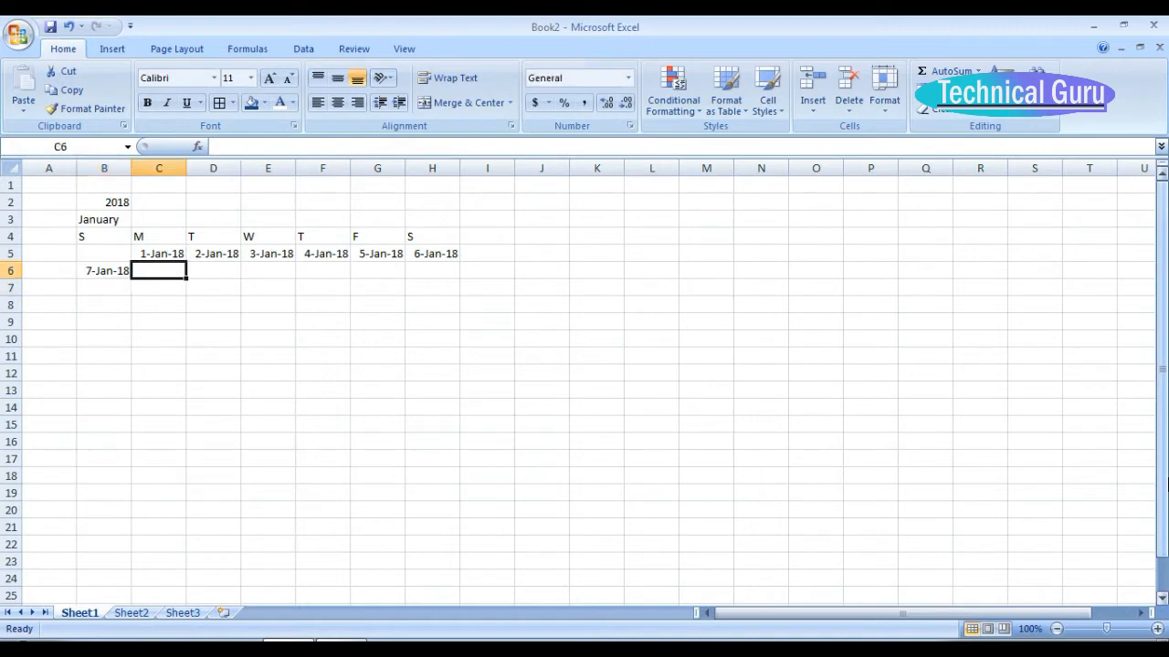
pyautogui.write('=')
pyautogui.press('Left')
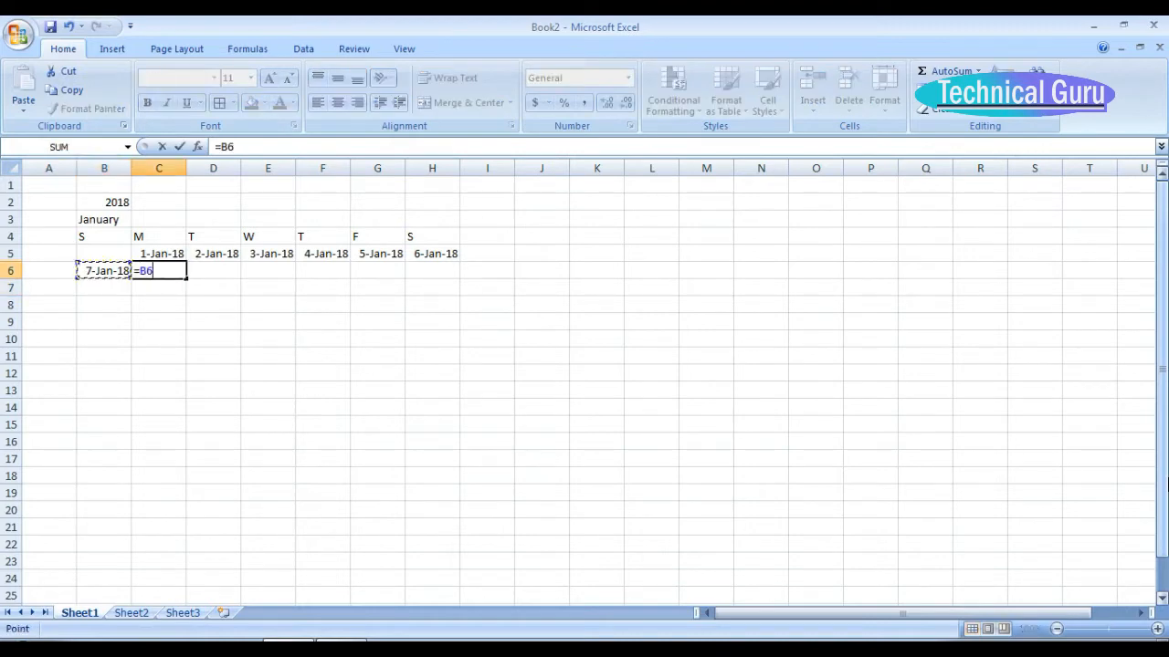
pyautogui.write('+1')
pyautogui.press('Tab')
# Copy the C6 formula across the second week through cell H6.
pyautogui.press('Left')
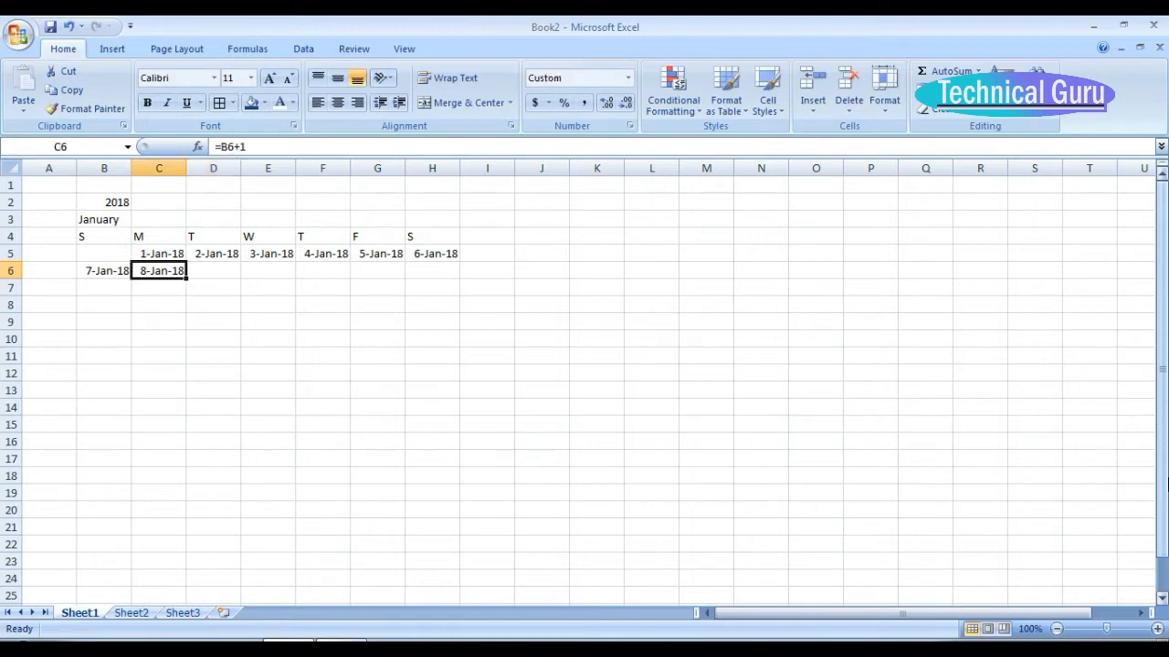
pyautogui.hotkey('ctrl', 'c')
pyautogui.hotkey('shift', 'Right')
pyautogui.hotkey('shift', 'Right')
pyautogui.hotkey('shift', 'Right')
pyautogui.hotkey('shift', 'Right')
pyautogui.hotkey('shift', 'Right')
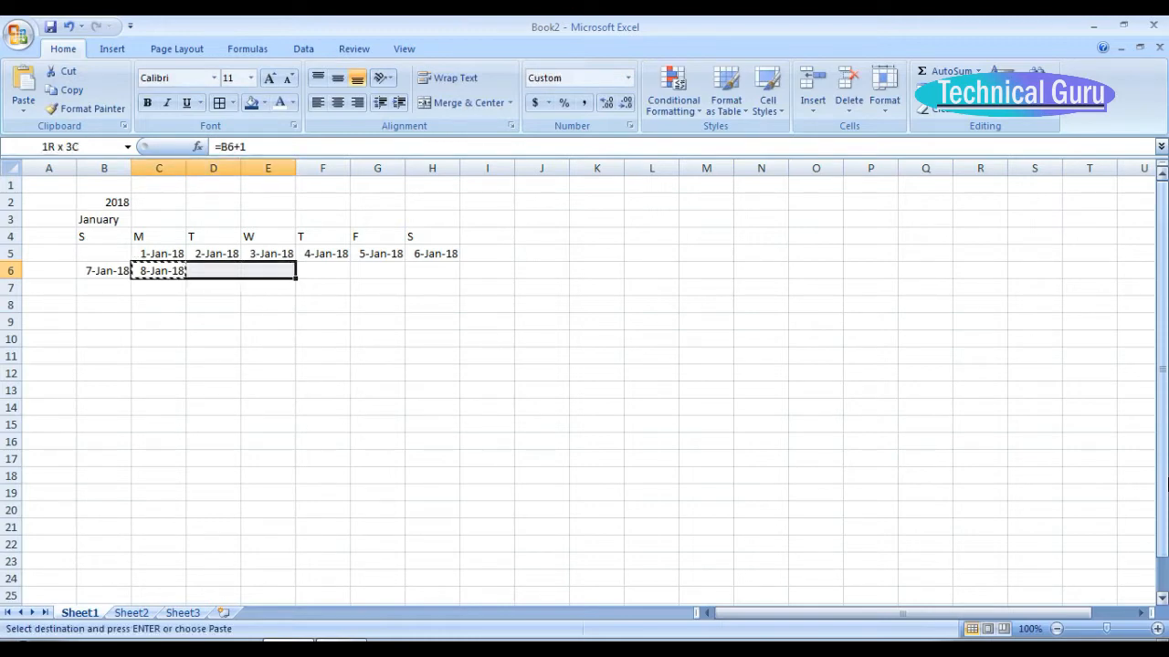
pyautogui.hotkey('ctrl', 'v')
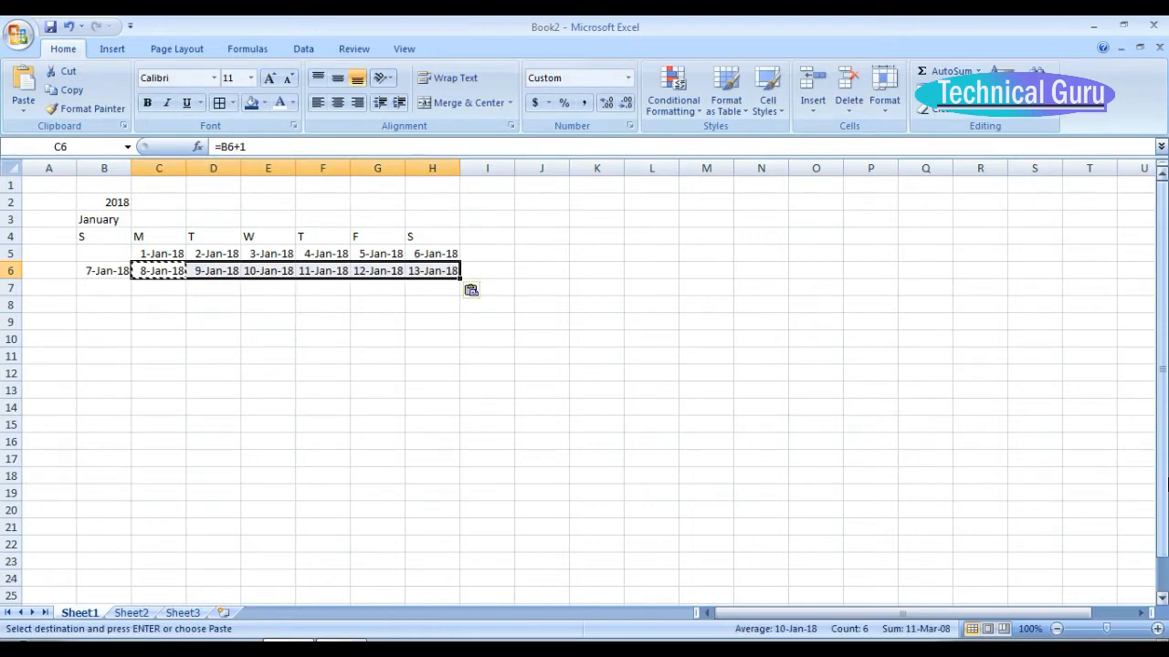
# Copy the second week's formulas in B6:H6 down into rows 7 and 8.
pyautogui.press('Left')
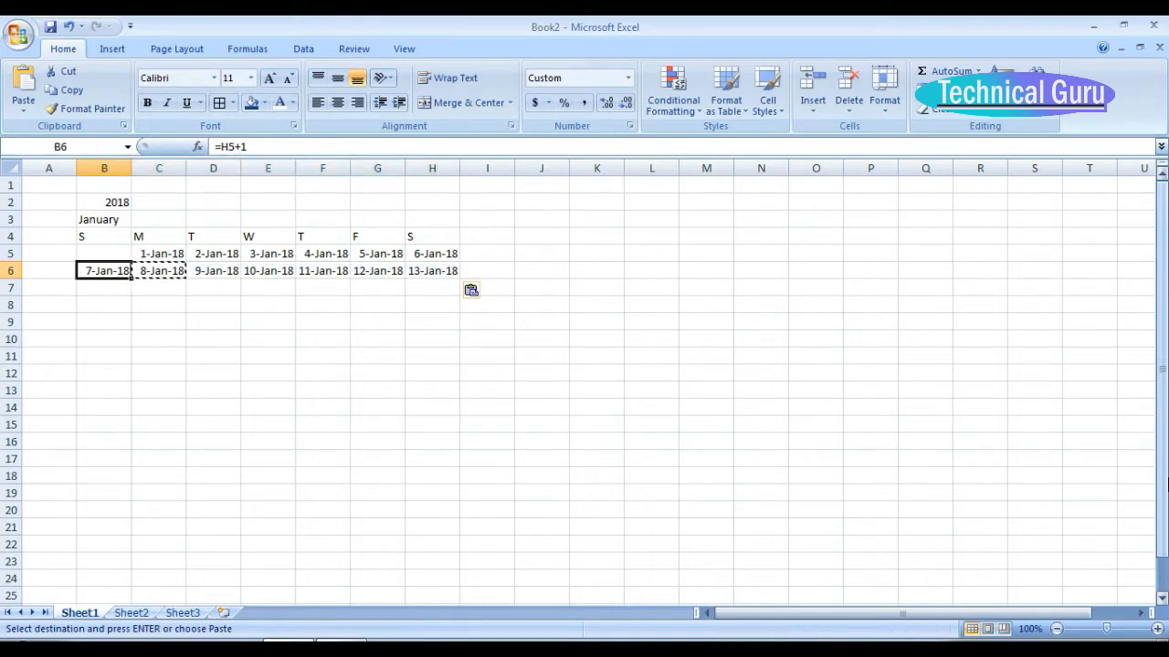
pyautogui.hotkey('shift', 'Right')
pyautogui.hotkey('shift', 'Right')
pyautogui.hotkey('shift', 'Right')
pyautogui.hotkey('shift', 'Right')
pyautogui.hotkey('shift', 'Right')
pyautogui.hotkey('shift', 'Right')
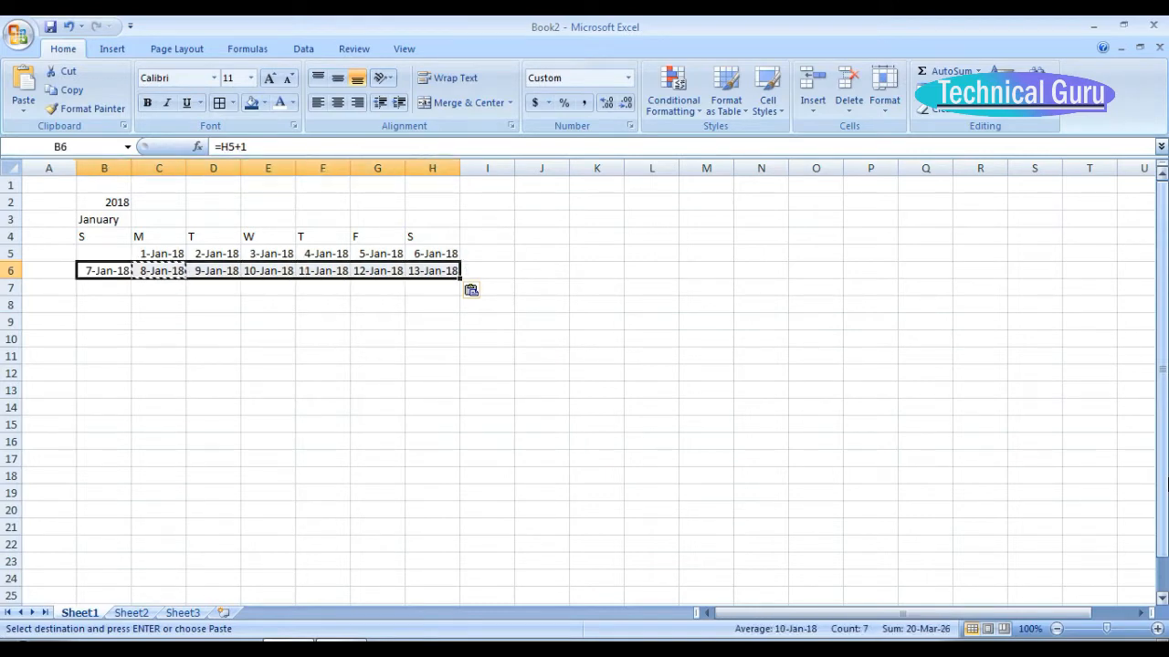
pyautogui.hotkey('ctrl', 'c')
pyautogui.hotkey('shift', 'Down')
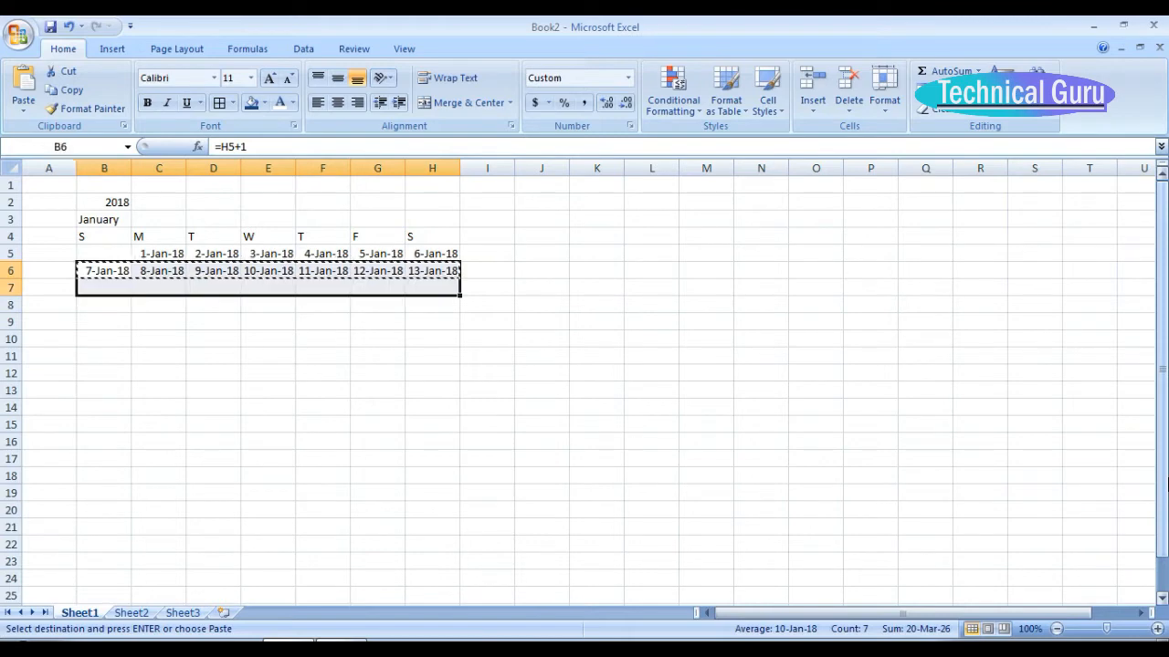
pyautogui.hotkey('shift', 'Down')
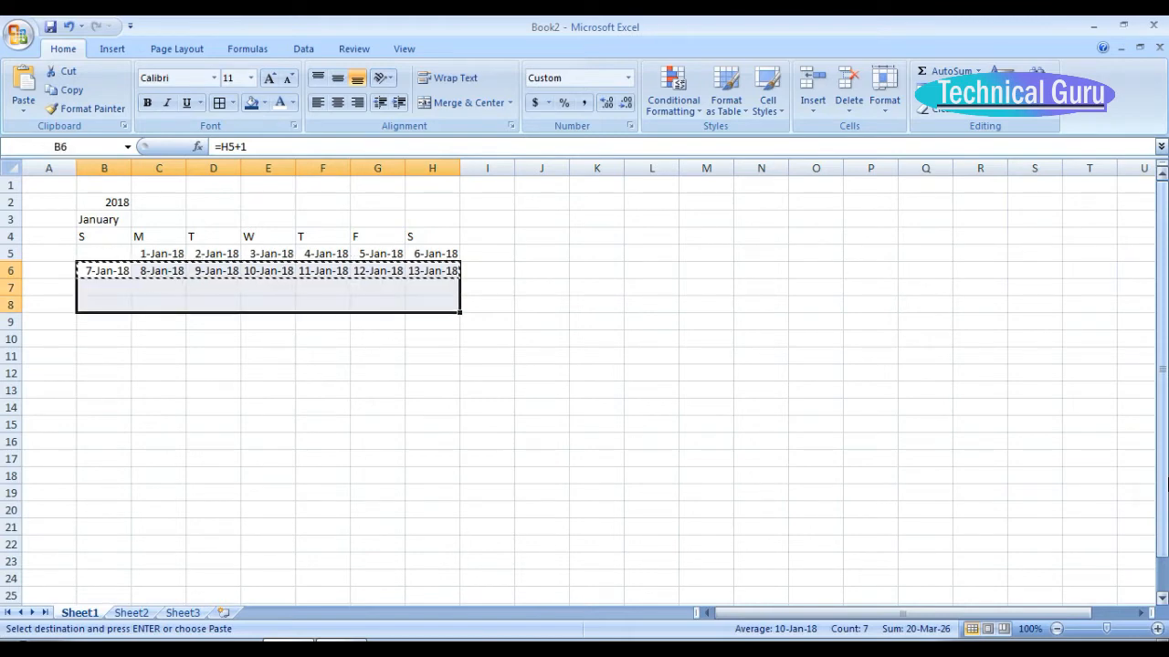
pyautogui.hotkey('ctrl', 'v')
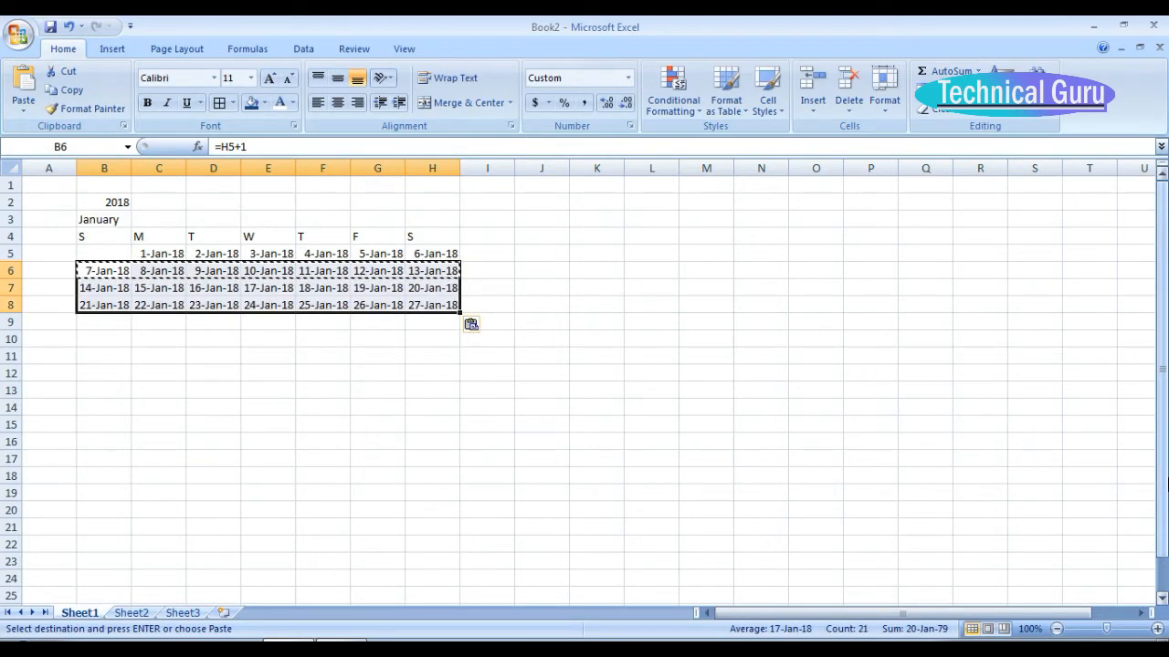
pyautogui.press('Up')
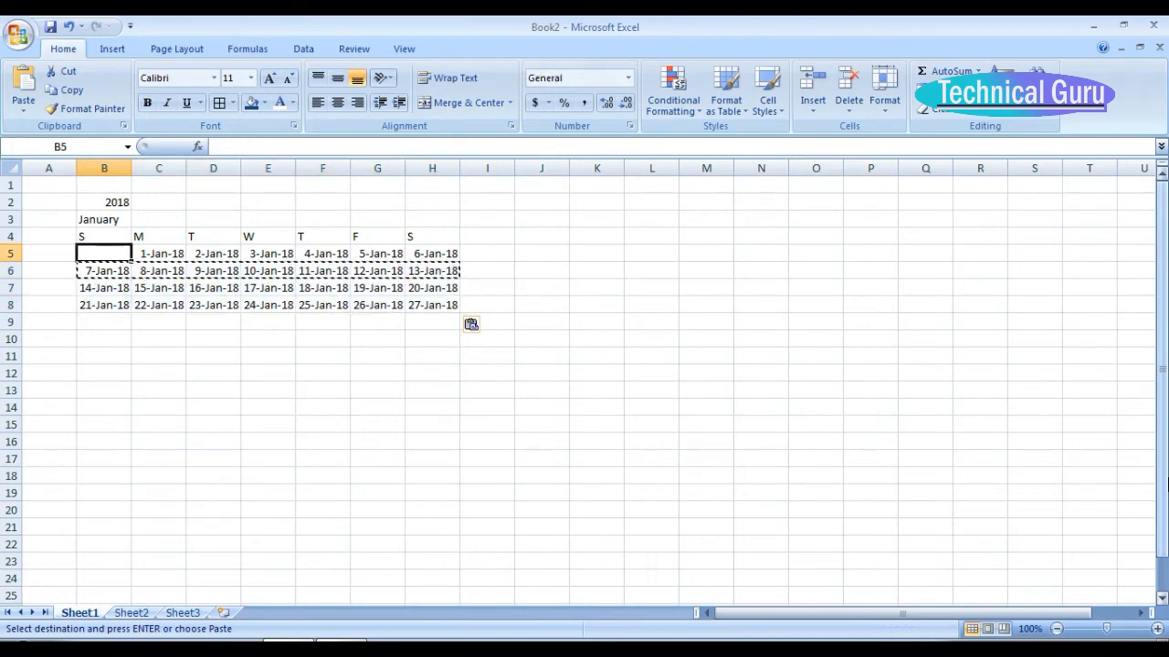
pyautogui.press('Down')
pyautogui.press('Down')
pyautogui.press('Down')
pyautogui.press('Right')
pyautogui.press('Right')
pyautogui.press('Right')
pyautogui.press('Right')
pyautogui.press('Right')
pyautogui.press('Right')
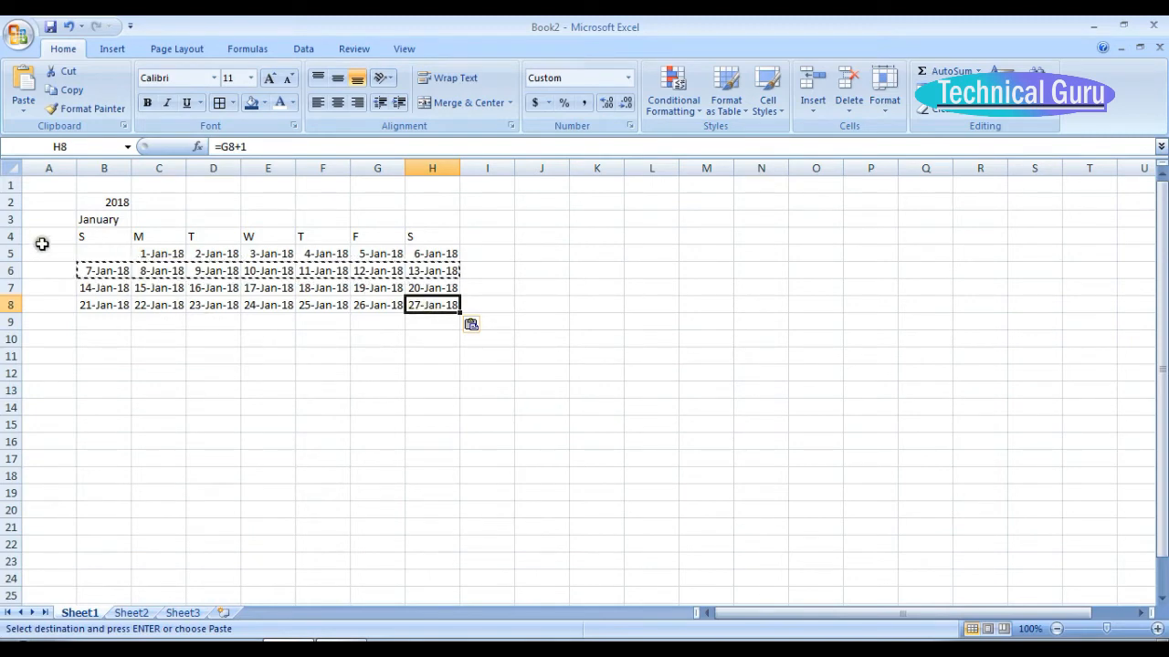
# Apply all borders to the calendar grid in cells B5:H10.
pyautogui.moveTo(91, 252); pyautogui.dragTo(410, 341)
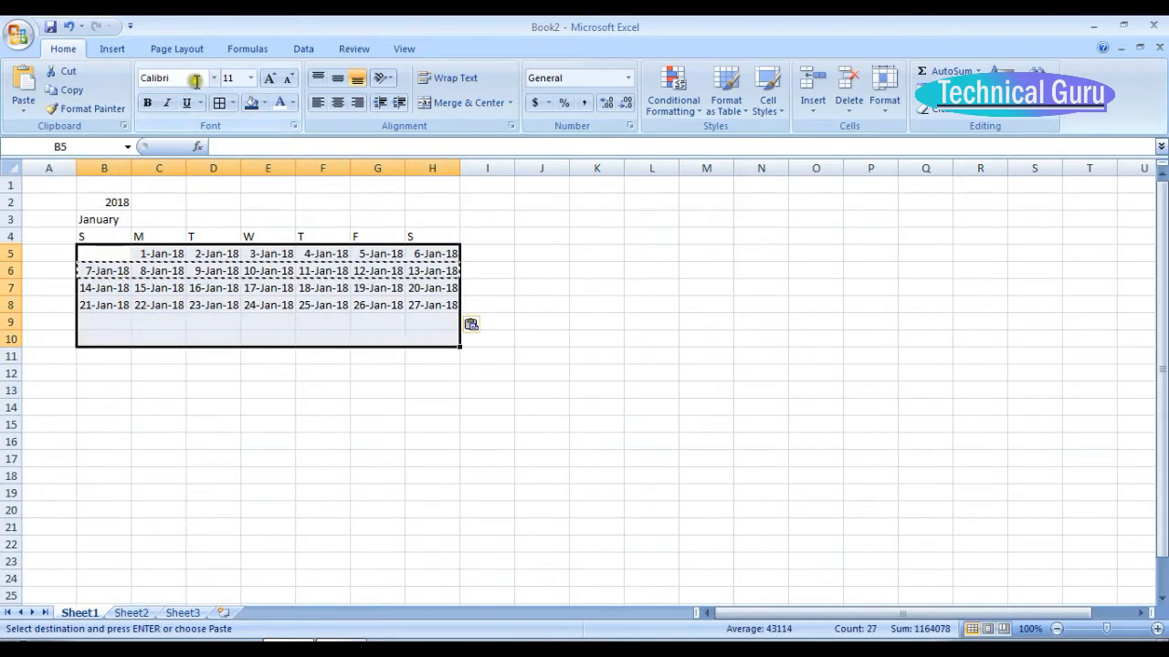
pyautogui.click(219, 103)
# Begin a formula in cell B9 with an IF test that H8 is not blank, =IF(H8<>"".
pyautogui.click(103, 322)
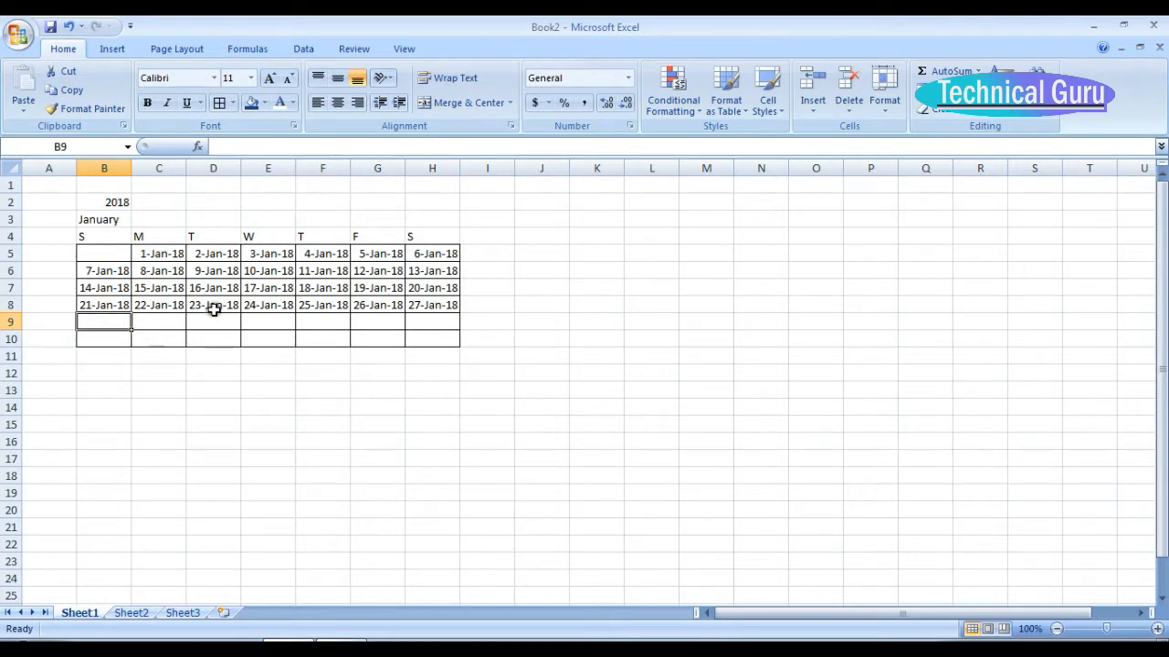
pyautogui.write('=F')
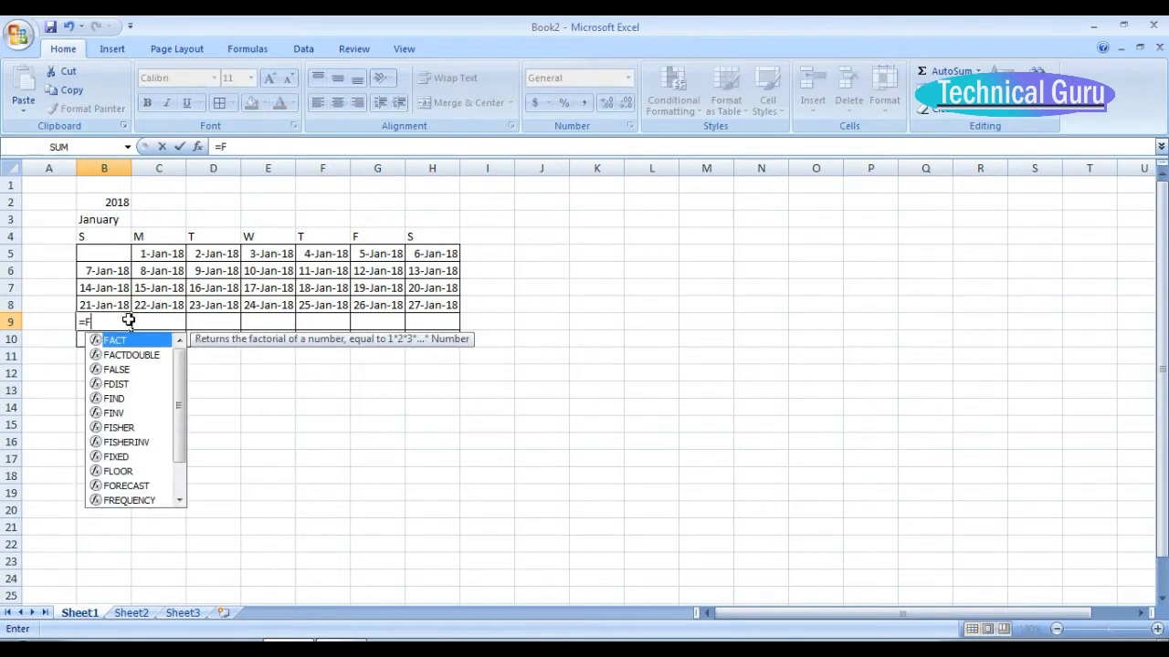
pyautogui.press('BackSpace')
pyautogui.write('IF')
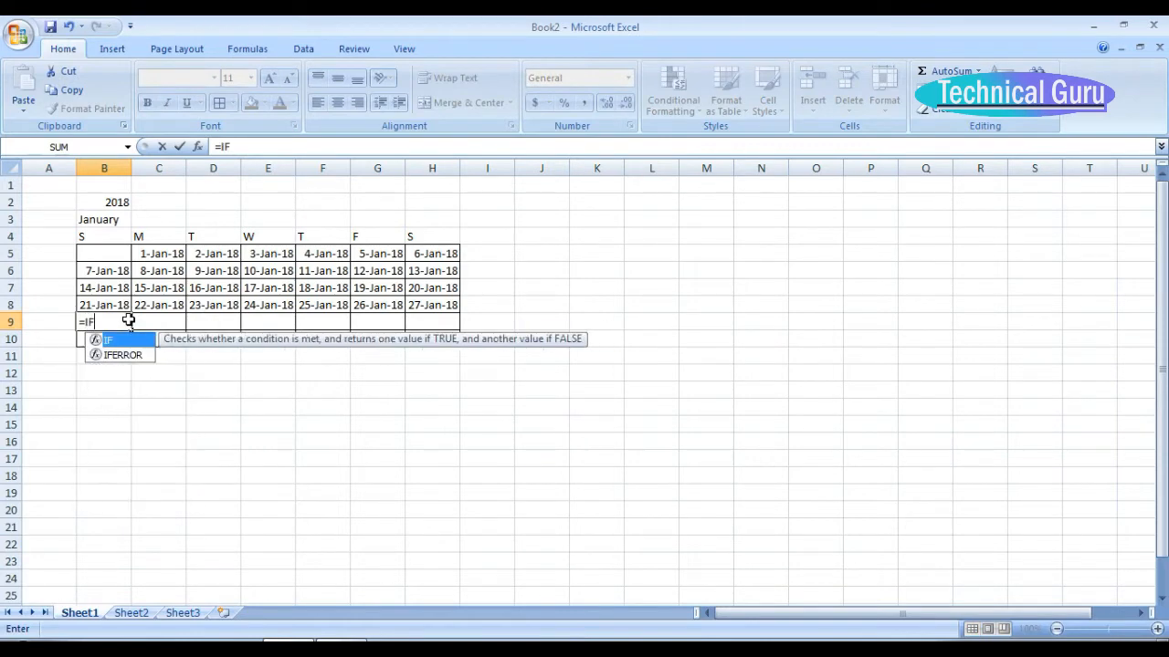
pyautogui.write('(')
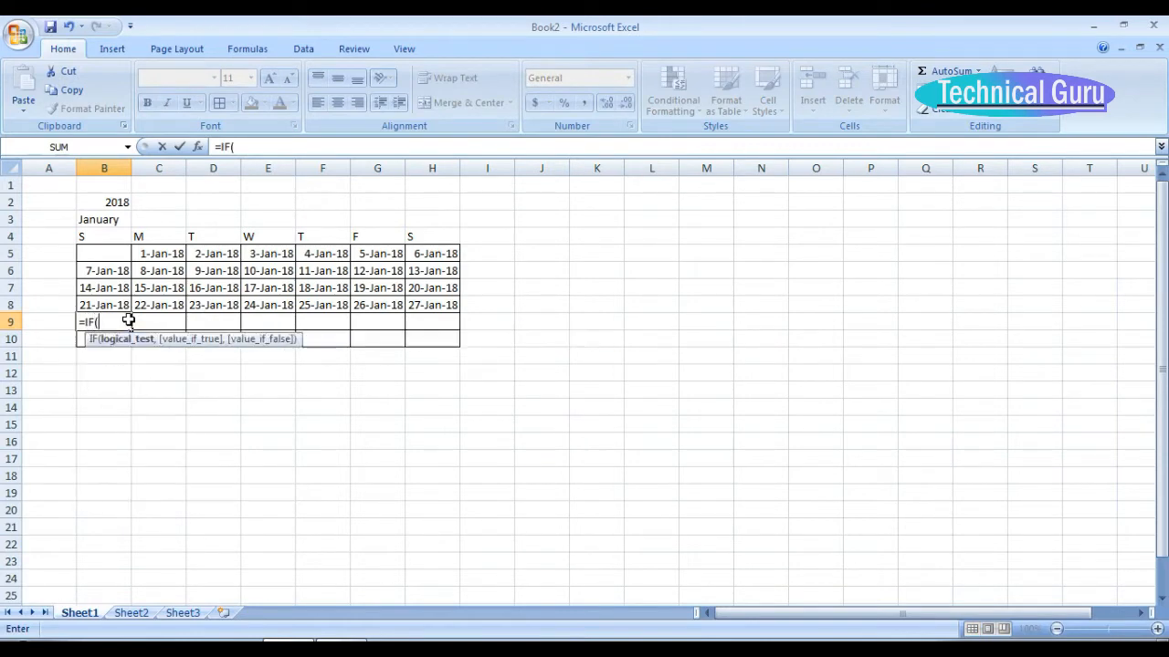
pyautogui.click(426, 304)
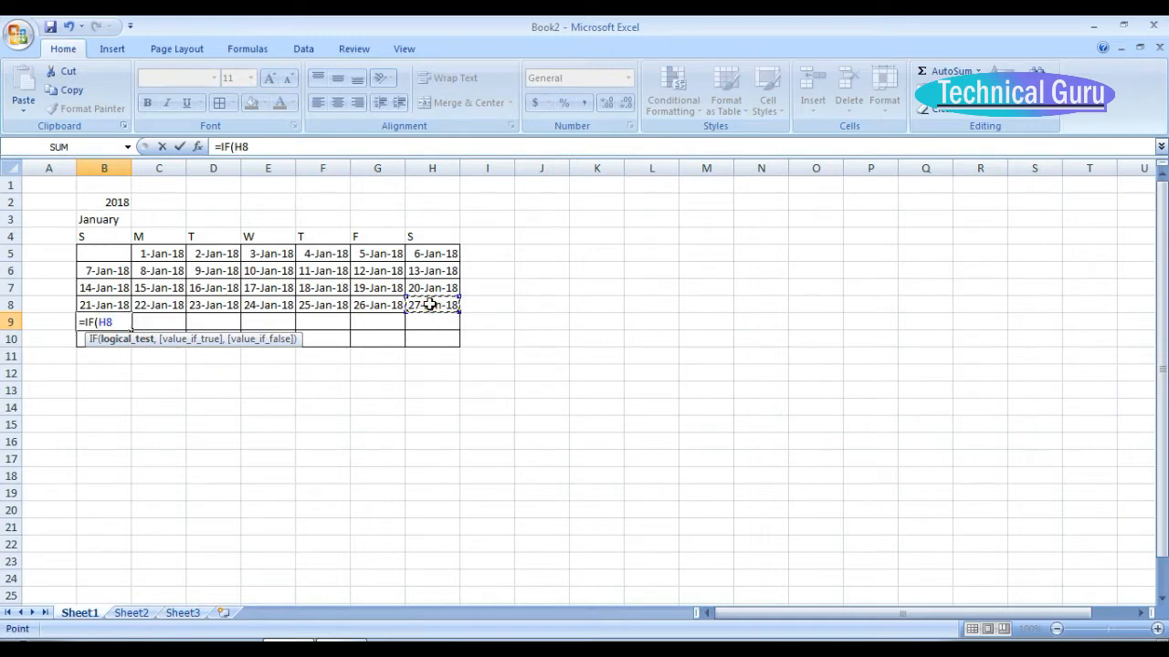
pyautogui.write('<>,""')
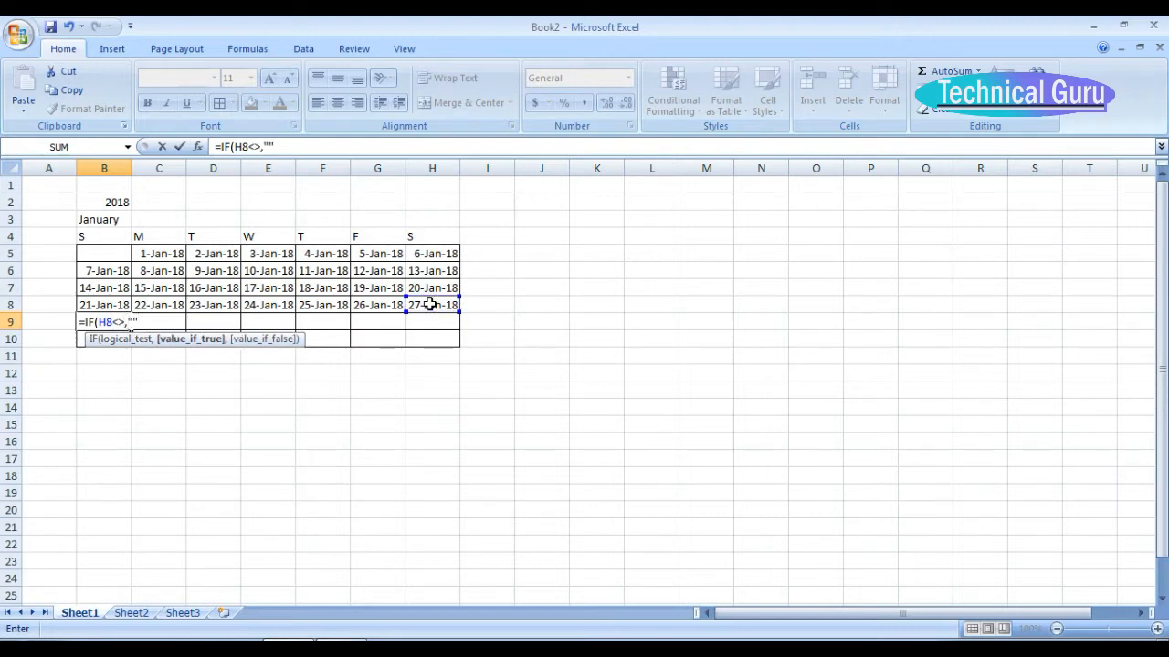
pyautogui.press('BackSpace')
pyautogui.press('BackSpace')
pyautogui.press('BackSpace')
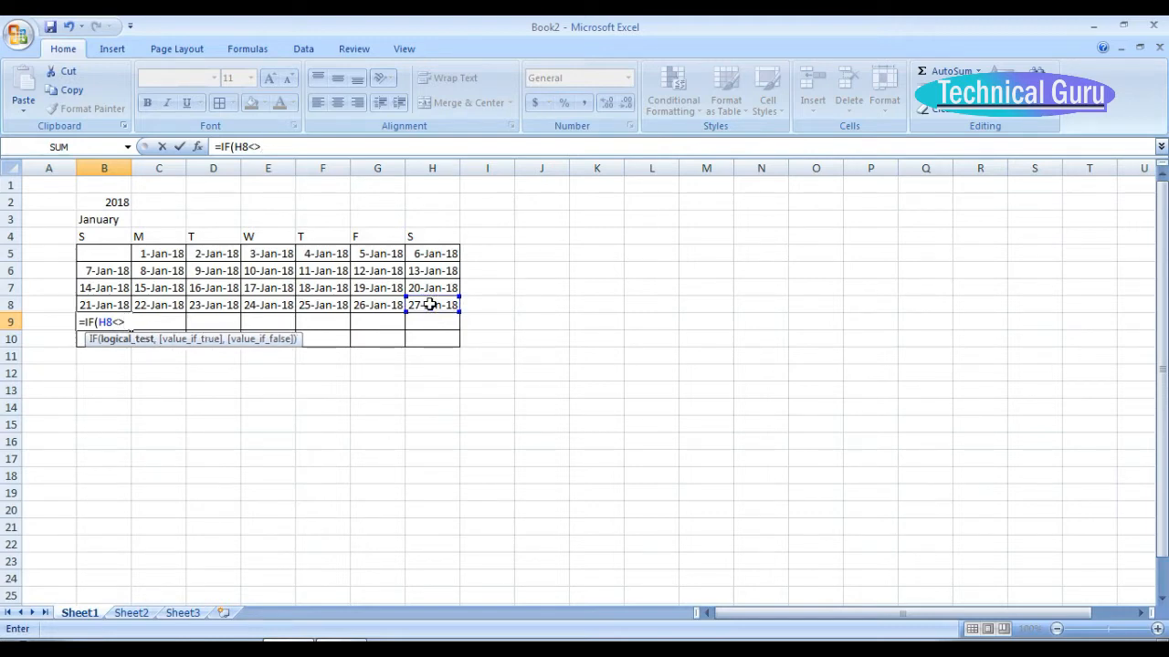
pyautogui.write('"",IF(')
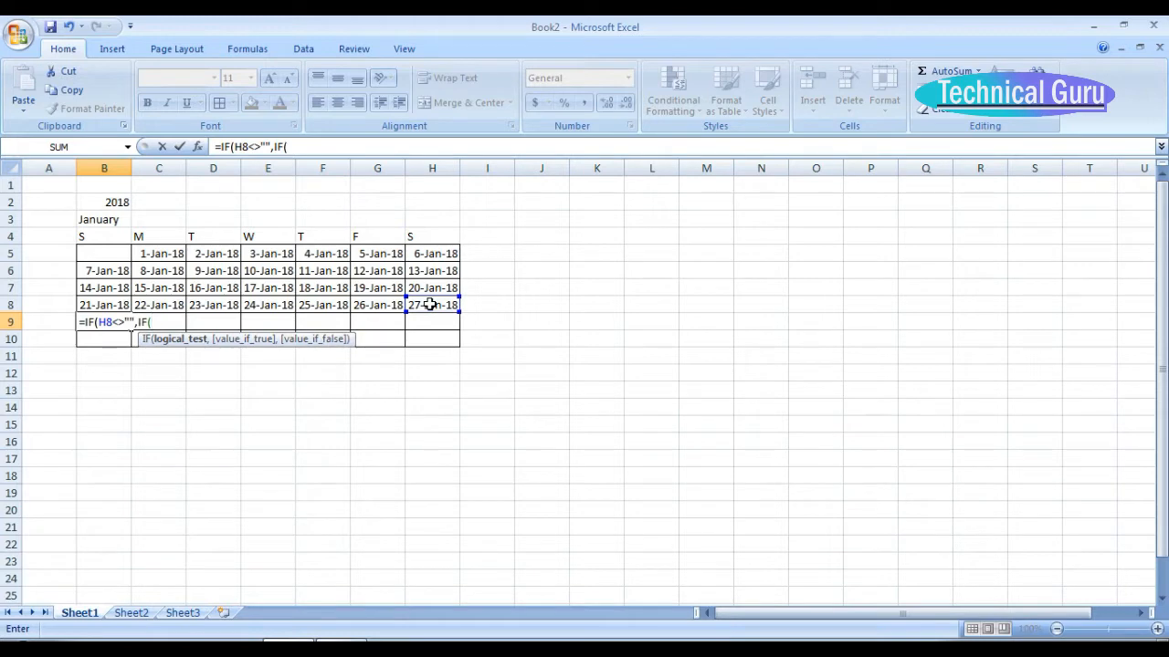
pyautogui.write('MONT')
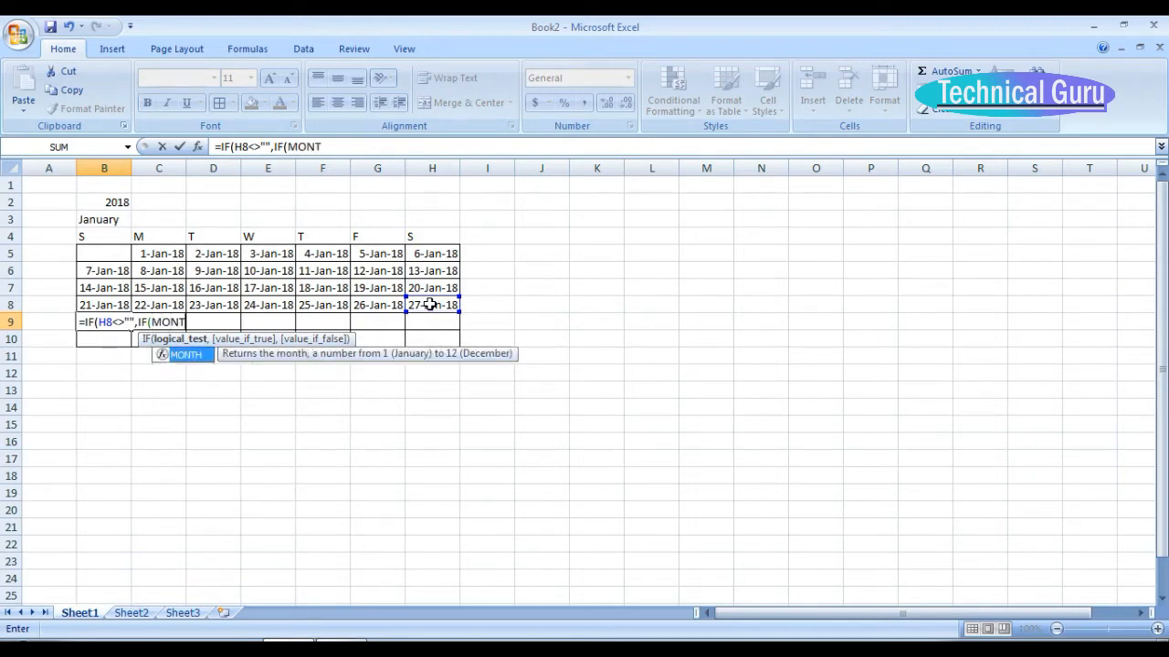
pyautogui.write('H(H8')
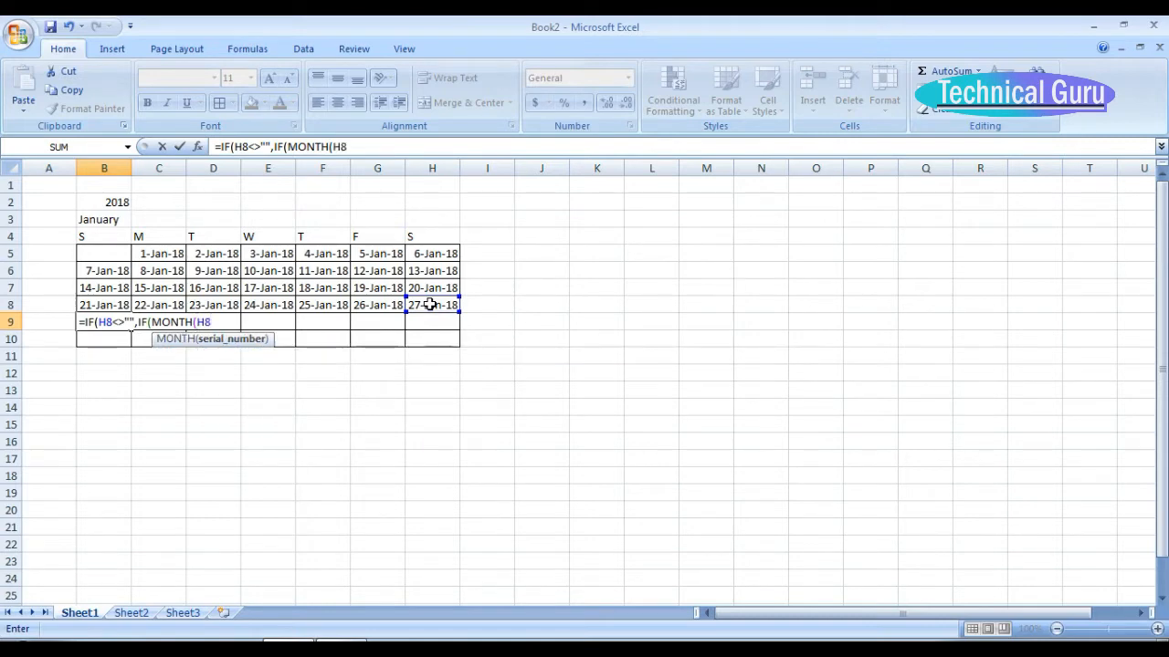
pyautogui.write(')<')
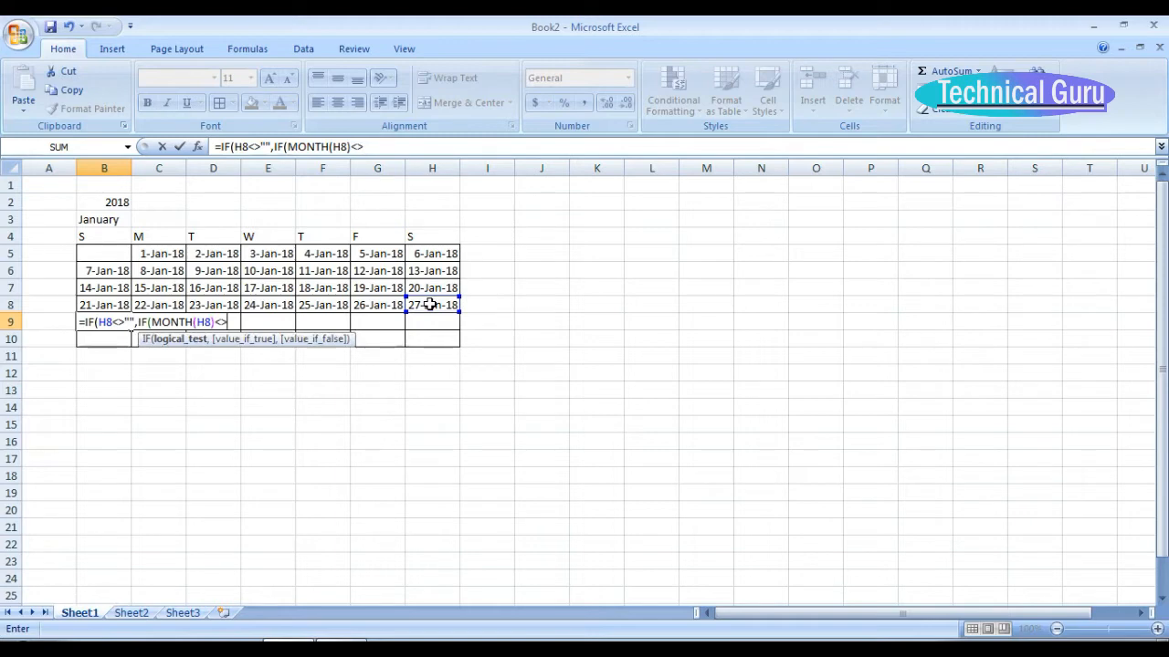
pyautogui.write('>MO')
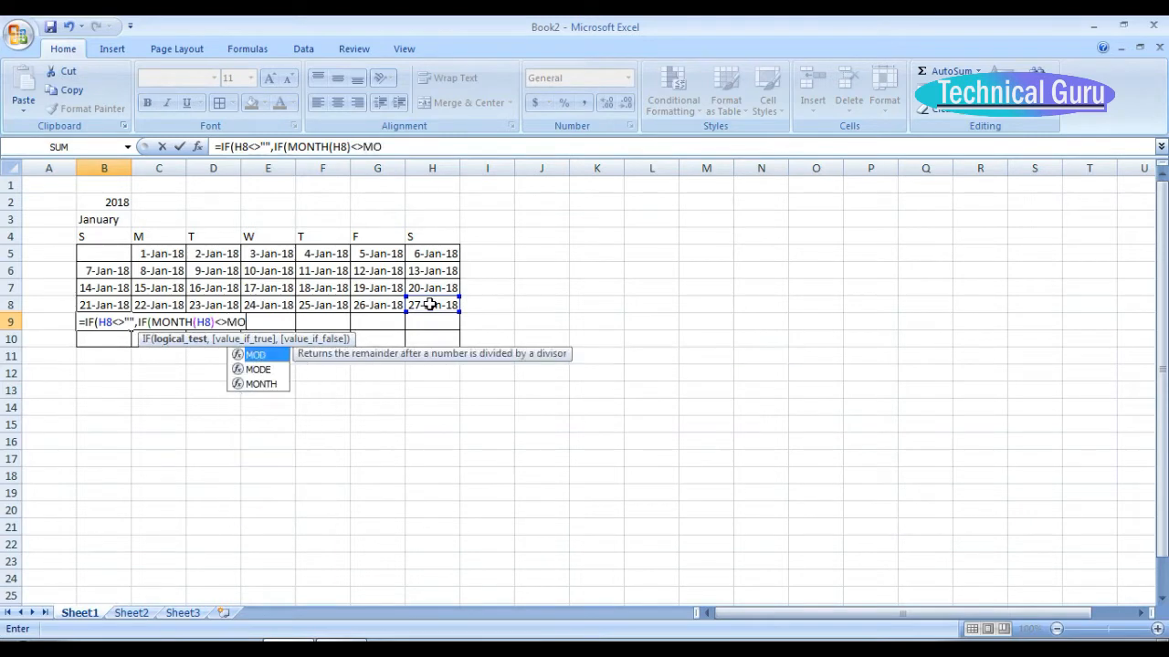
pyautogui.write('NTH')
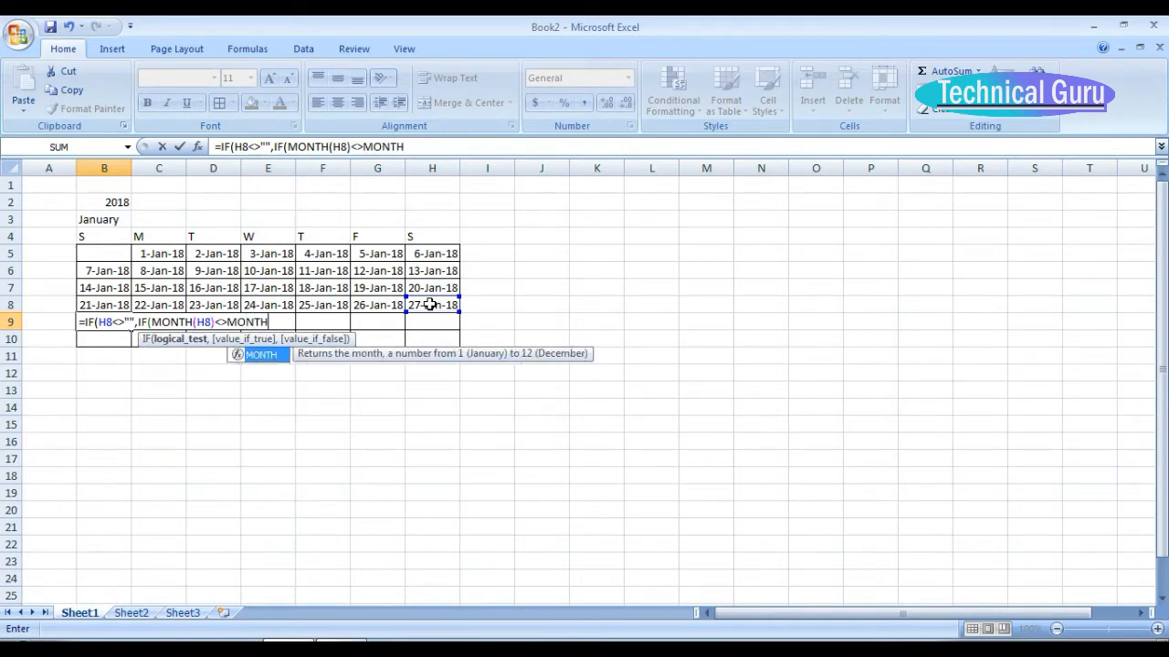
pyautogui.write('(H8+1')
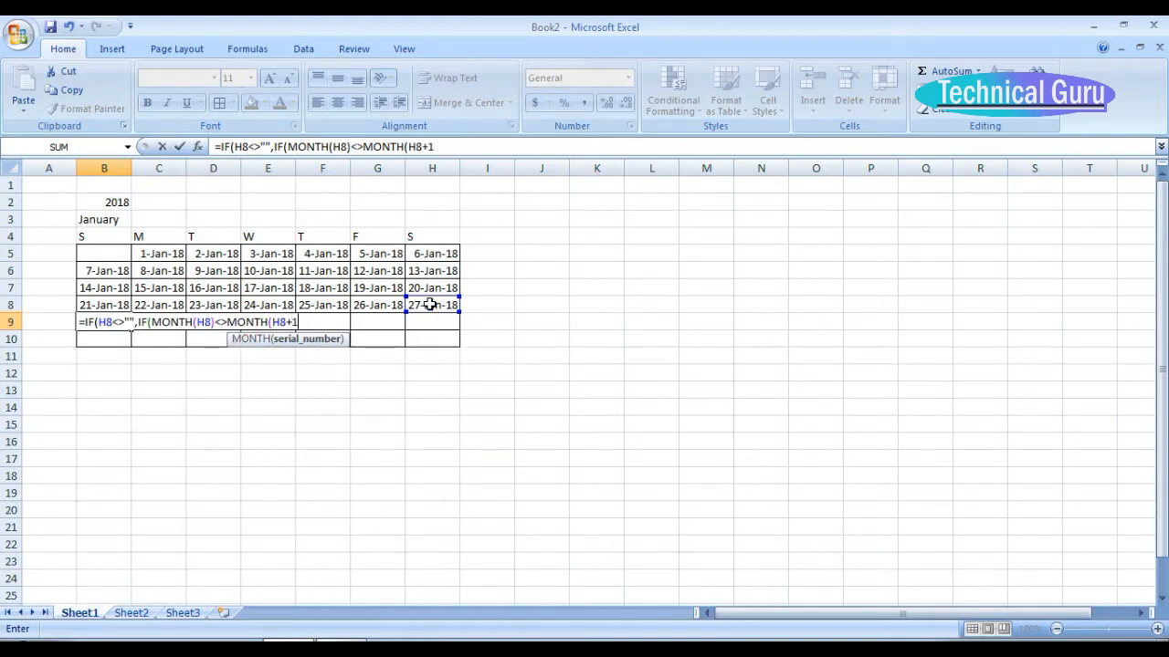
pyautogui.write('),')
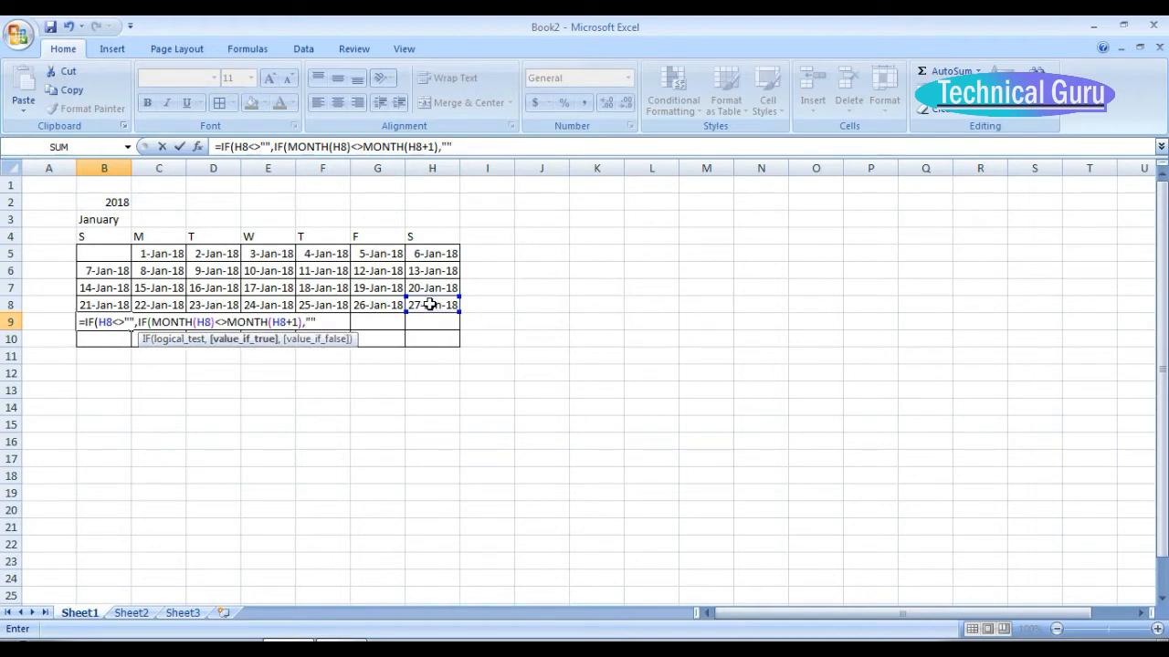
pyautogui.write('"",H8+1')
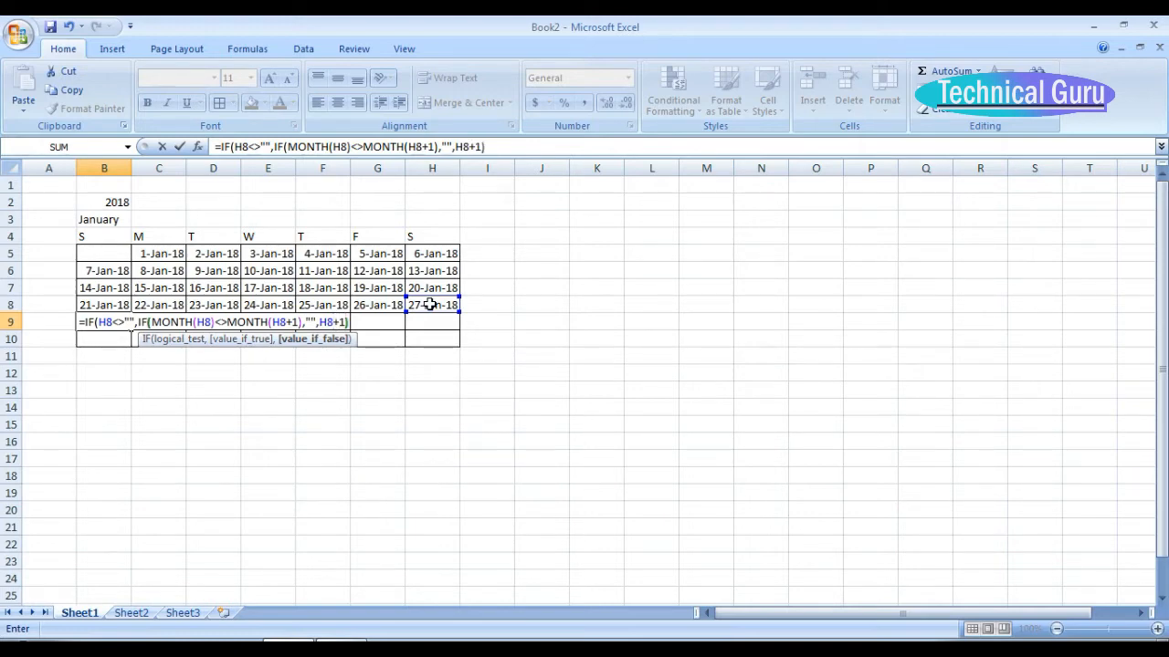
# Complete the B9 formula so the nested IF returns "" or H8+1 and the outer IF otherwise returns "".
pyautogui.write('),')
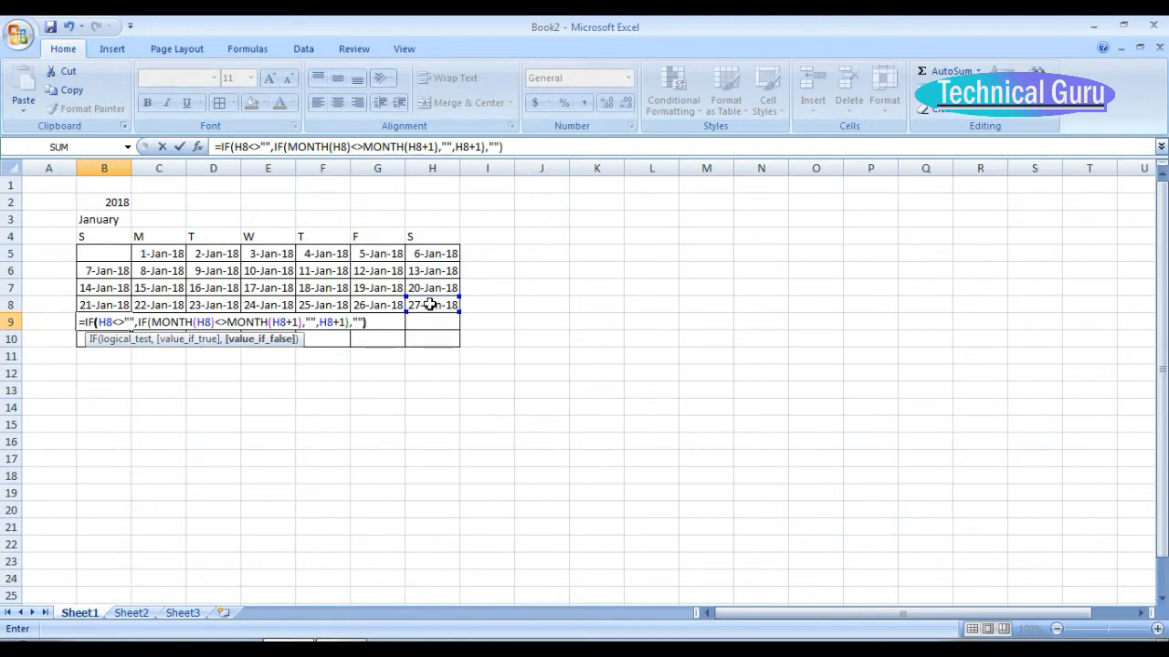
pyautogui.press('Return')
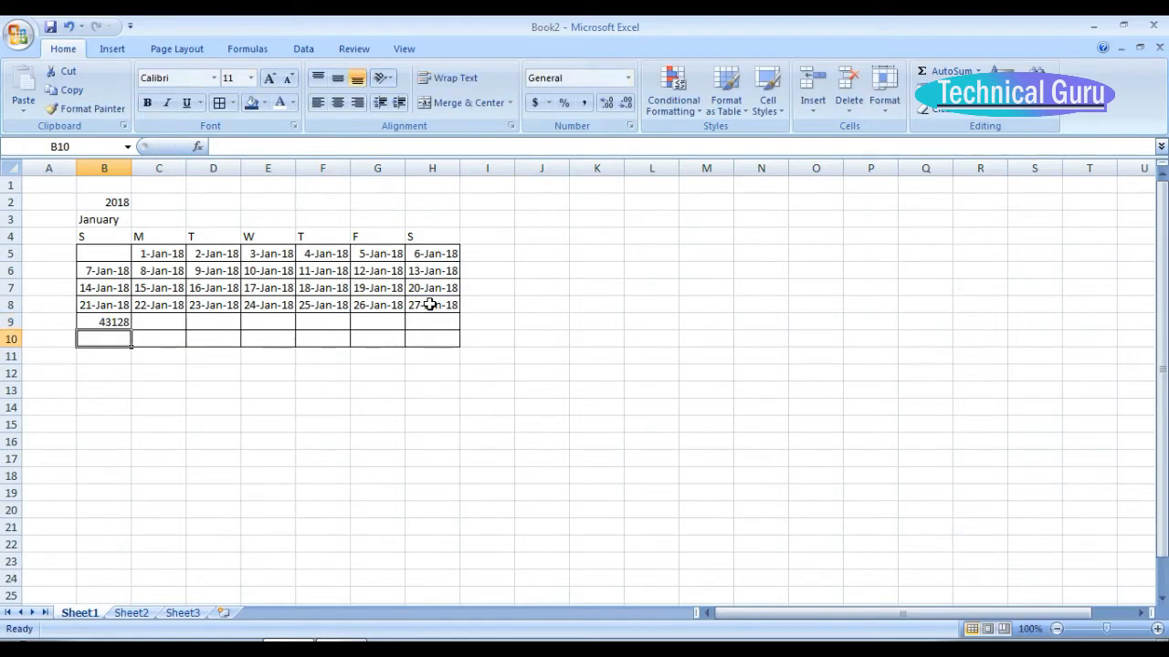
# Copy the date format from cell C5 onto cell B9 with Format Painter.
pyautogui.click(110, 321)
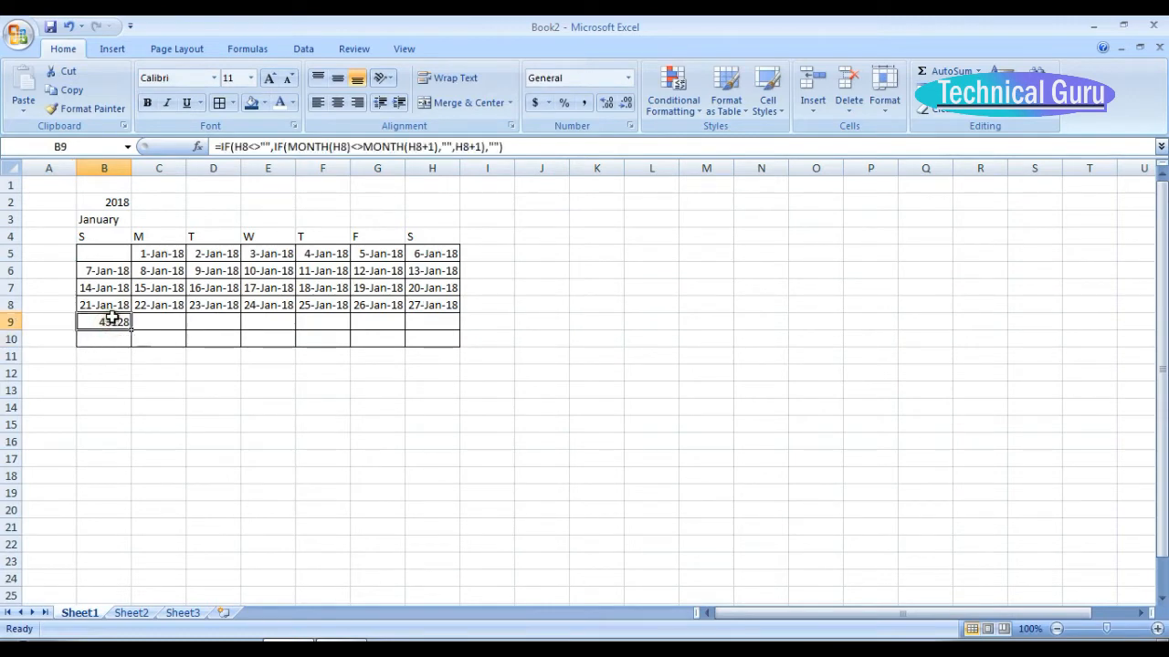
pyautogui.click(158, 257)
pyautogui.hotkey('ctrl', 'c')
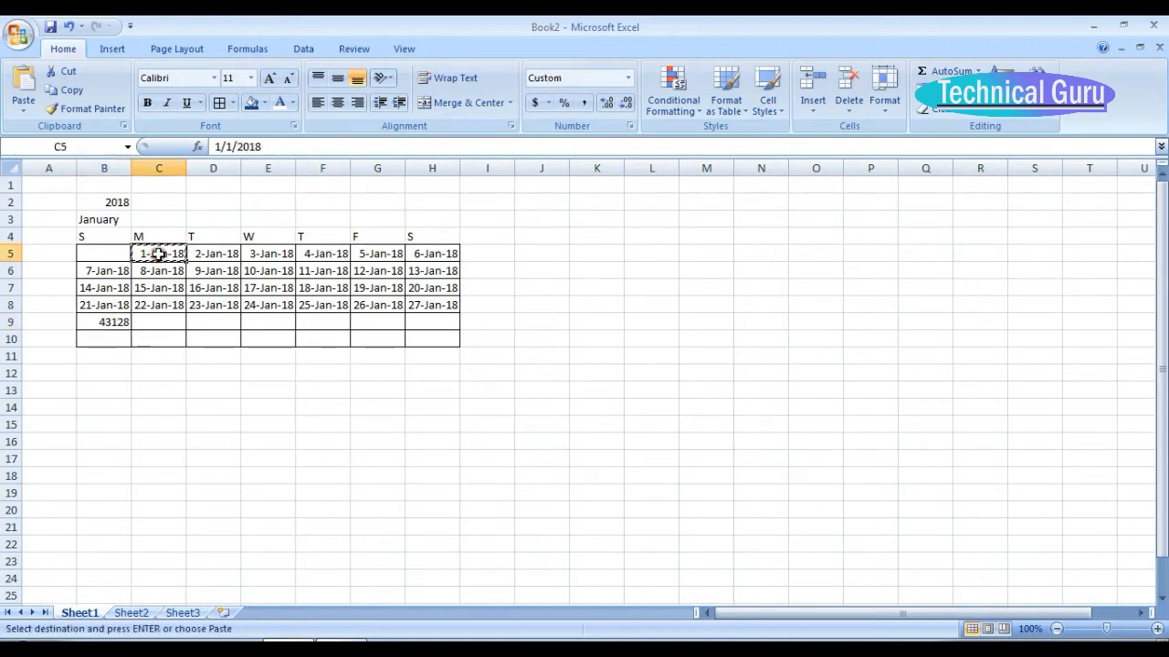
pyautogui.click(90, 109)
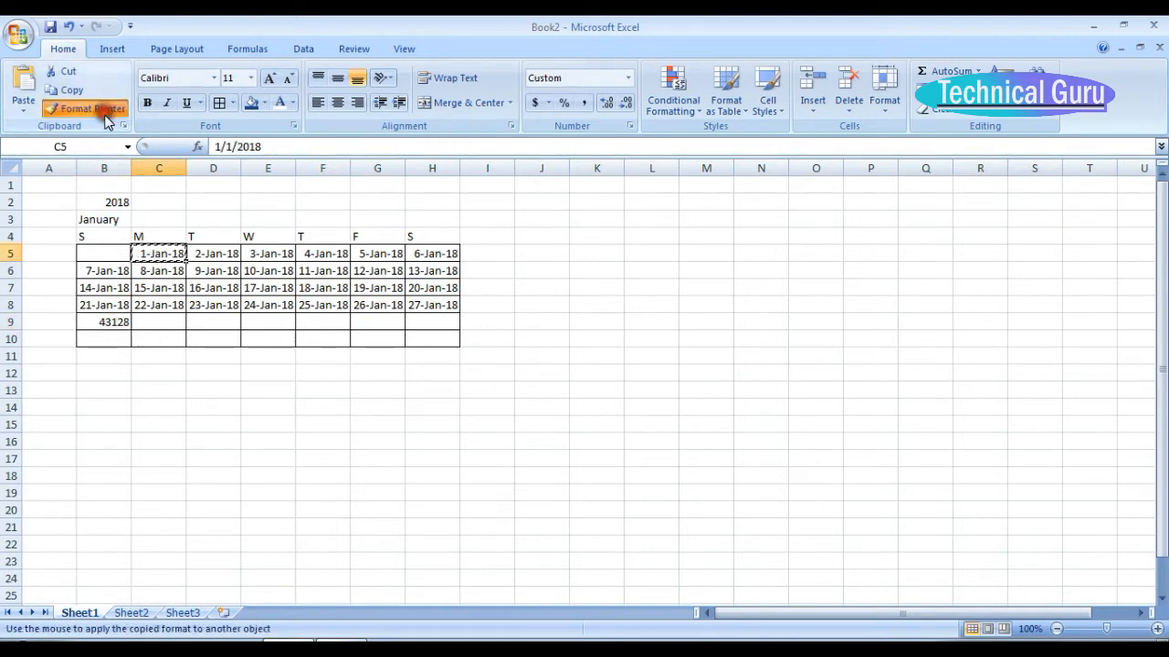
pyautogui.click(110, 321)
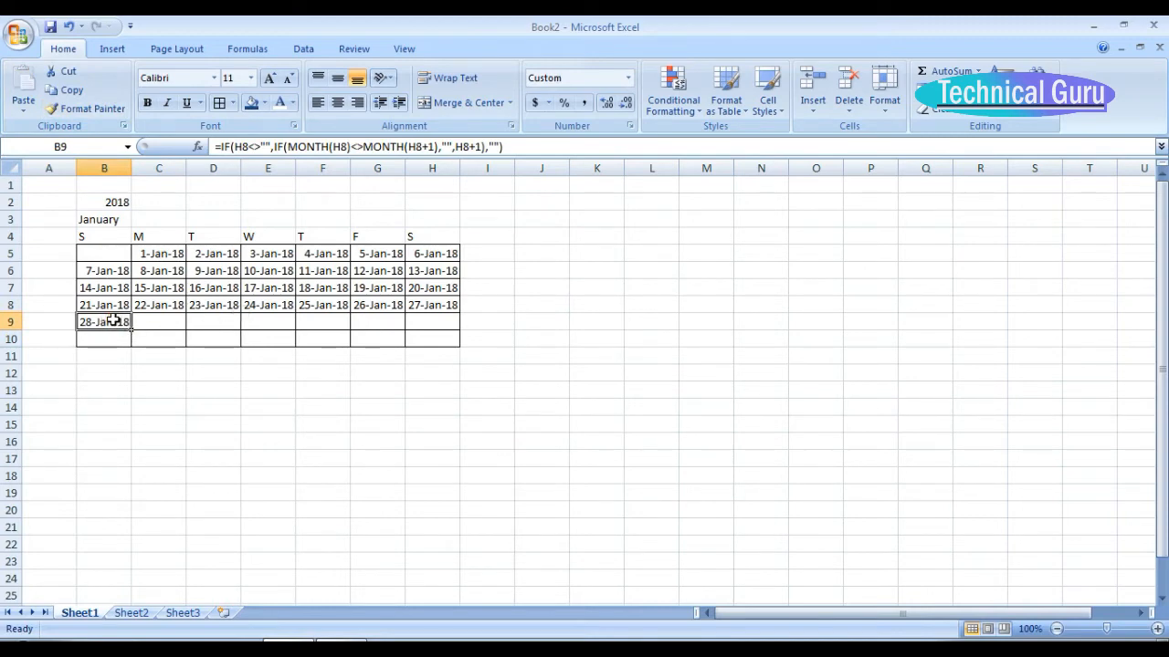
# Copy the B9 formula into the adjacent cell C9.
pyautogui.hotkey('ctrl', 'c')
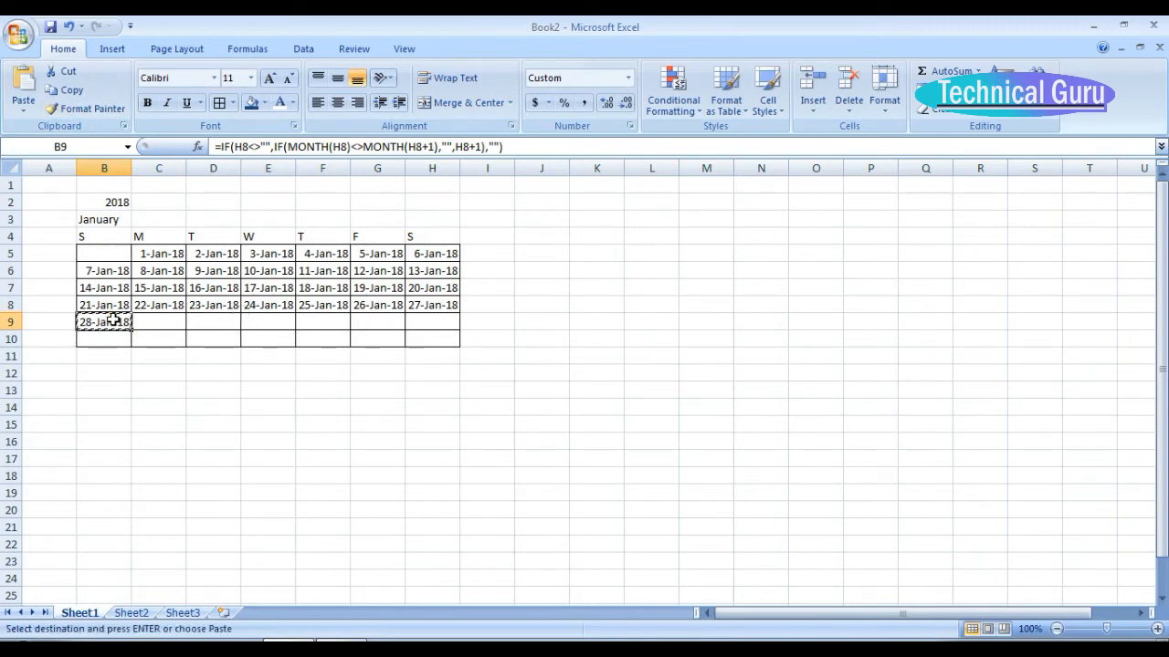
pyautogui.moveTo(105, 321); pyautogui.dragTo(432, 326)
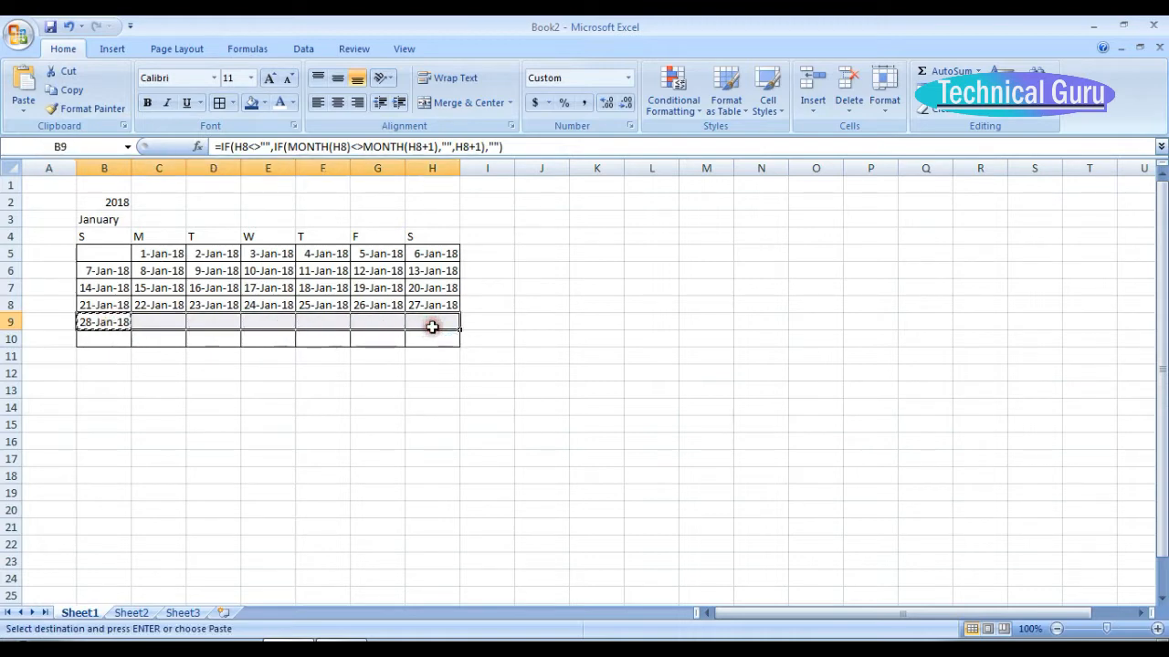
pyautogui.click(152, 323)
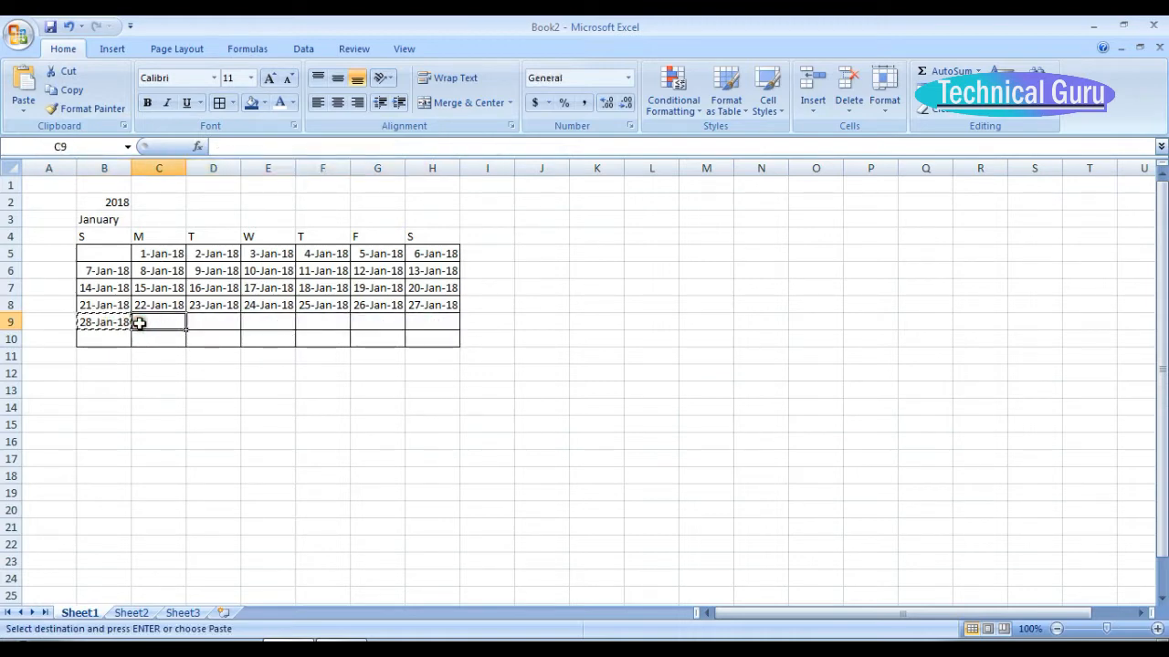
pyautogui.click(94, 321)
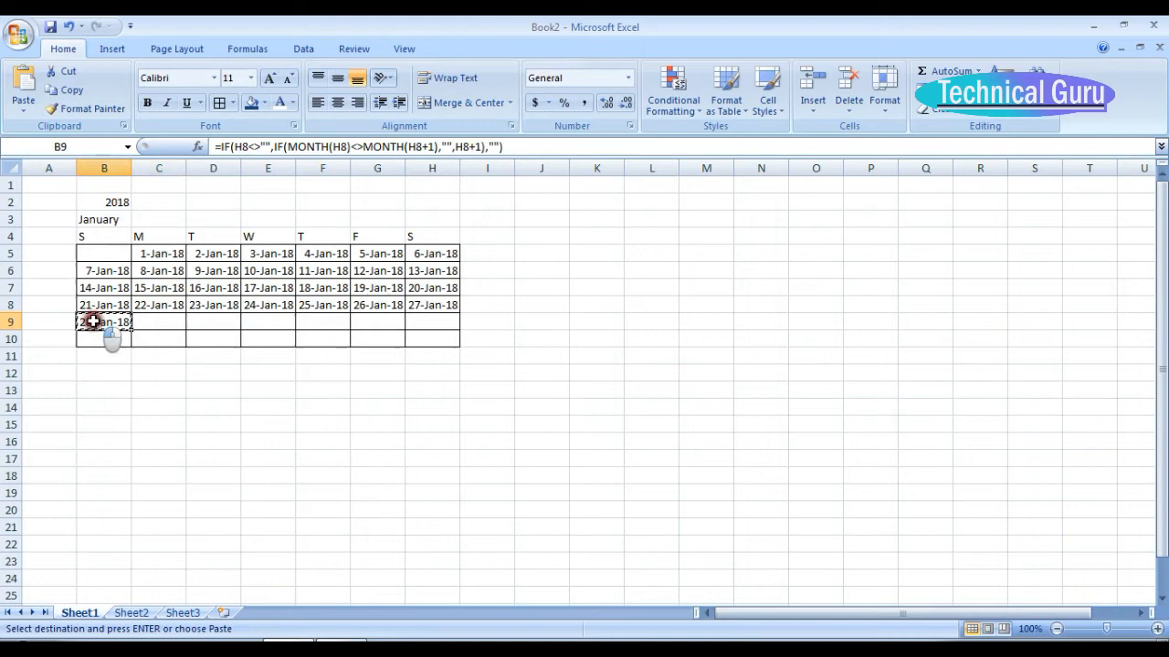
pyautogui.hotkey('ctrl', 'v')
pyautogui.click(151, 321)
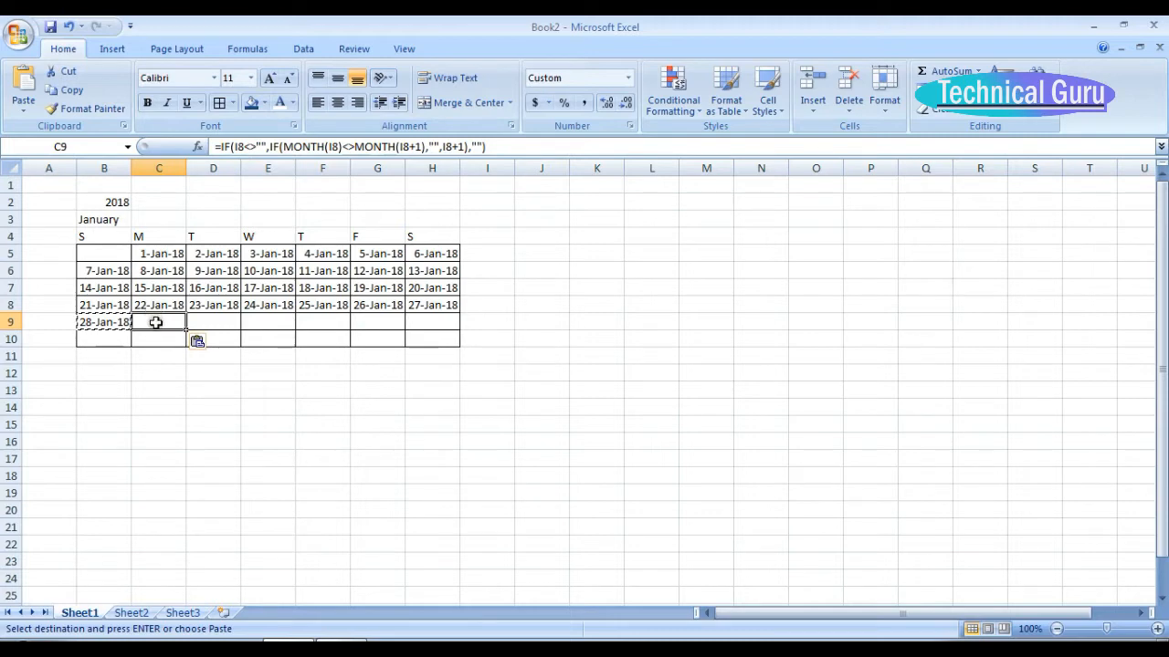
# Change the outer IF test in the C9 formula to B9<>"".
pyautogui.doubleClick(156, 322)
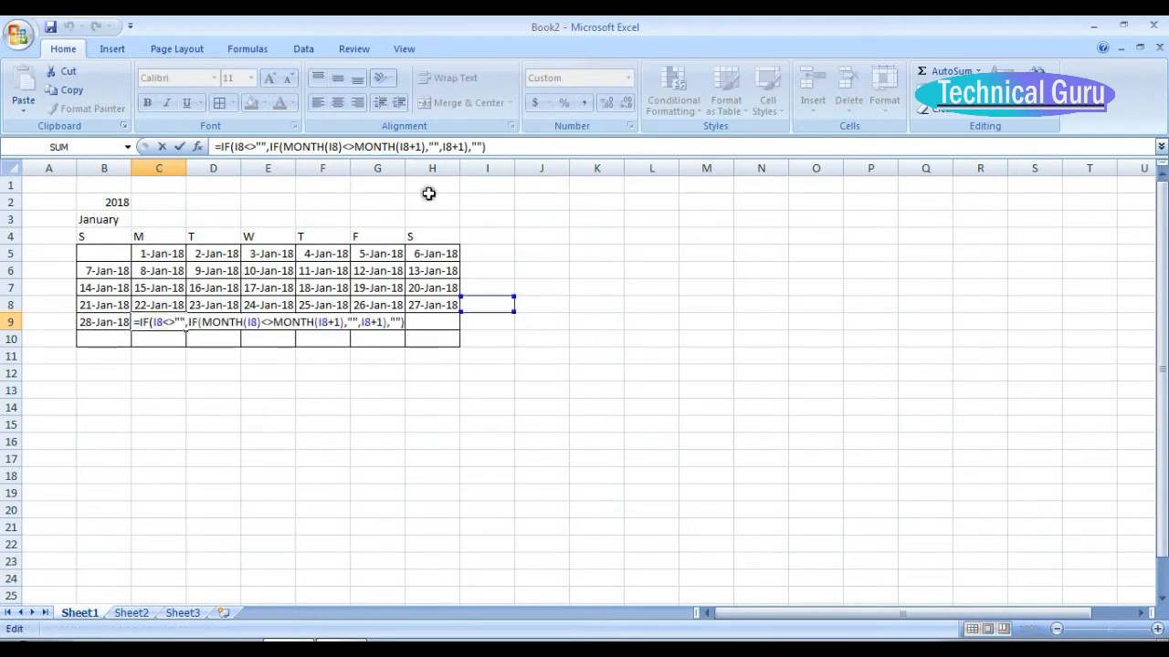
pyautogui.click(152, 324)
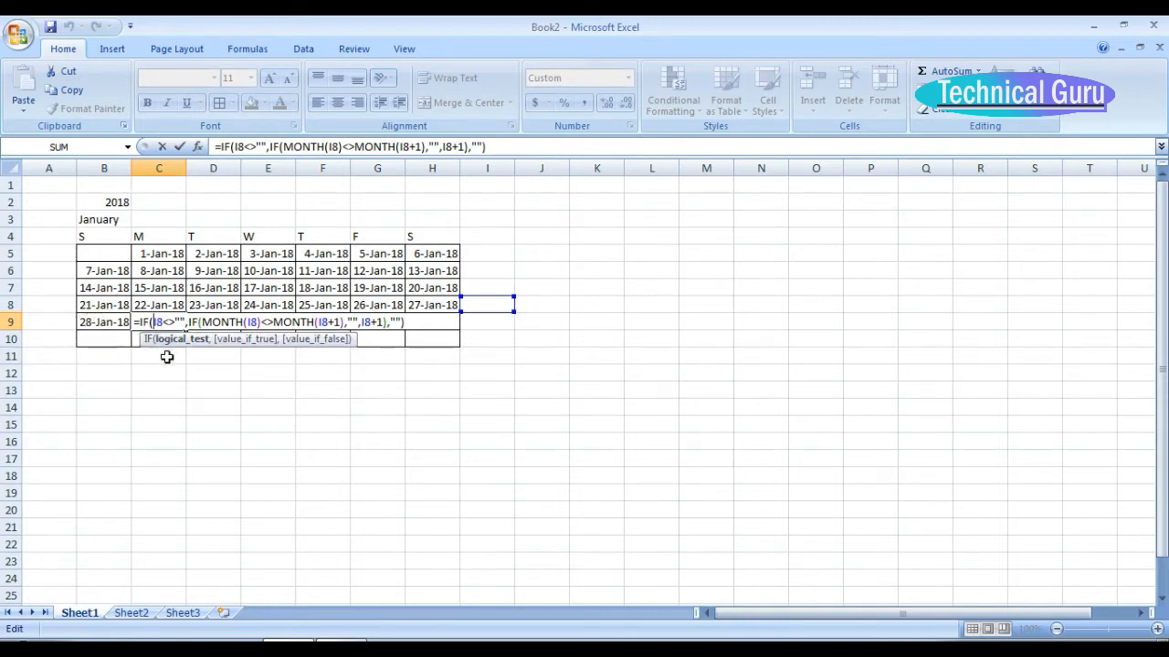
pyautogui.press('BackSpace')
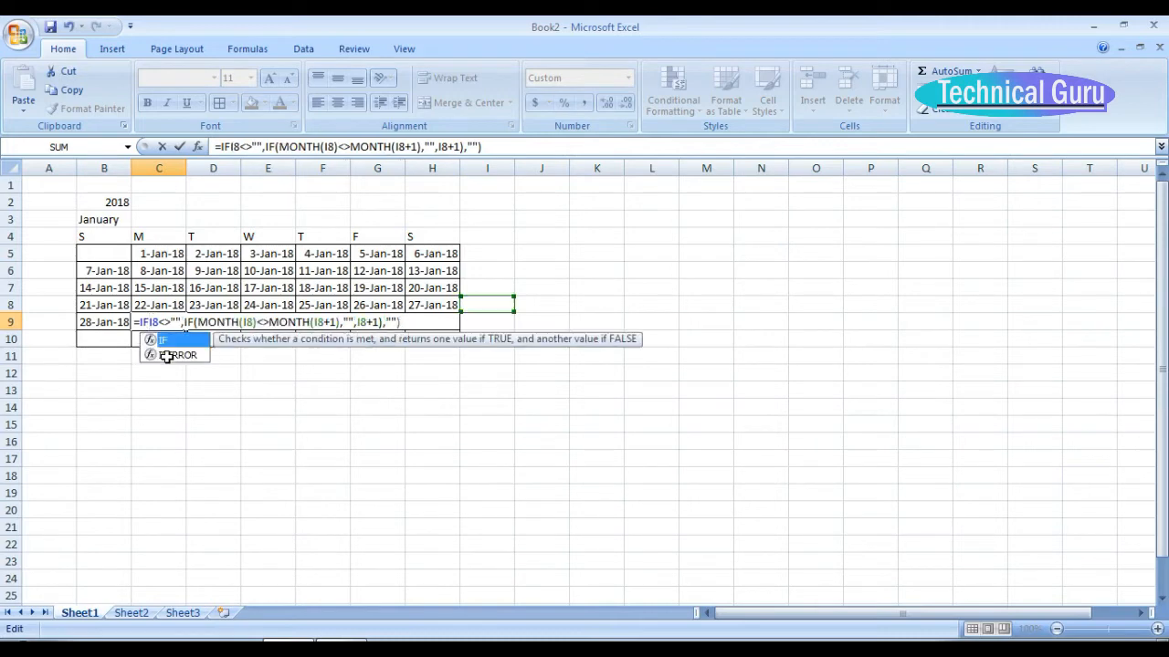
pyautogui.write('(')
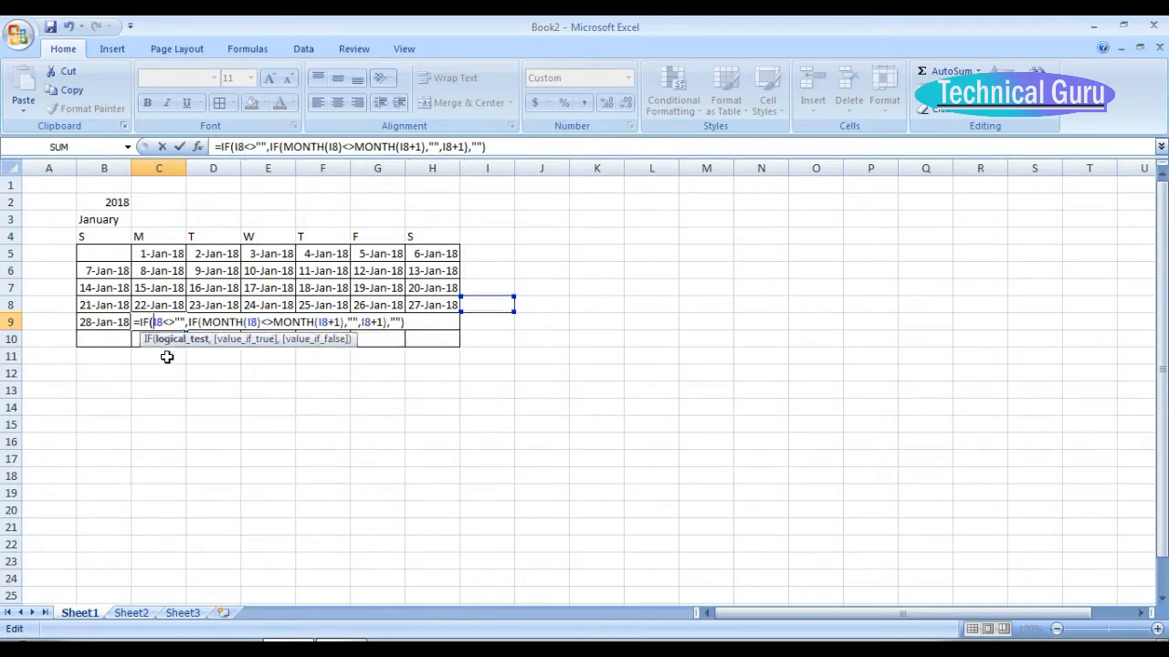
pyautogui.press('Delete')
pyautogui.press('Delete')
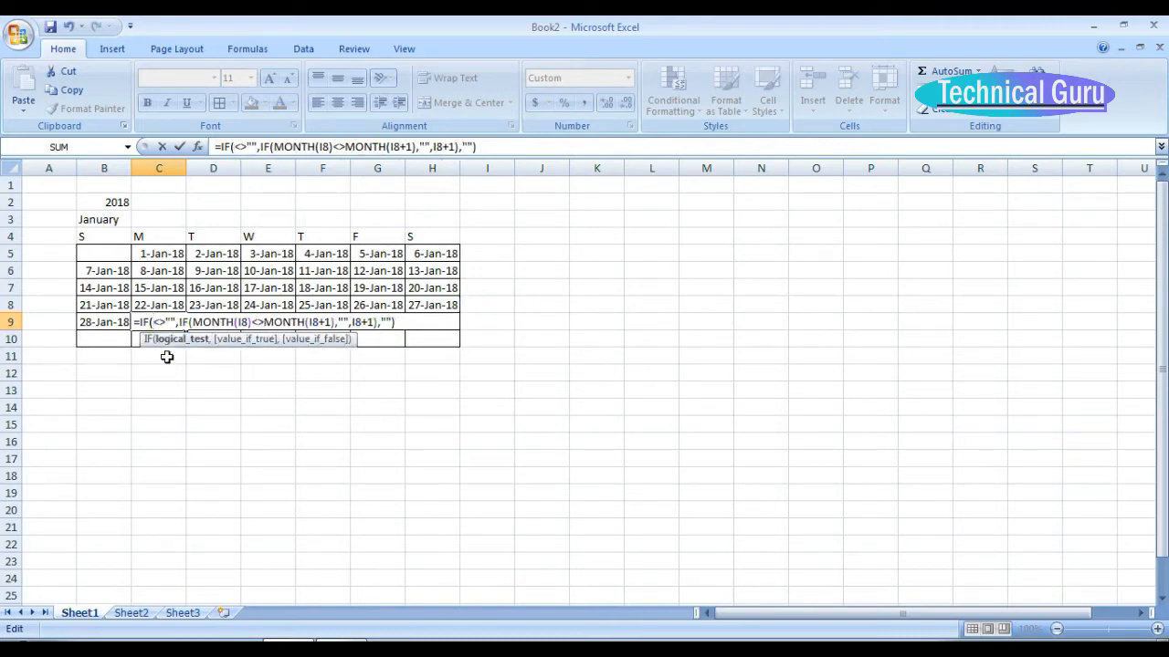
pyautogui.write('B9')
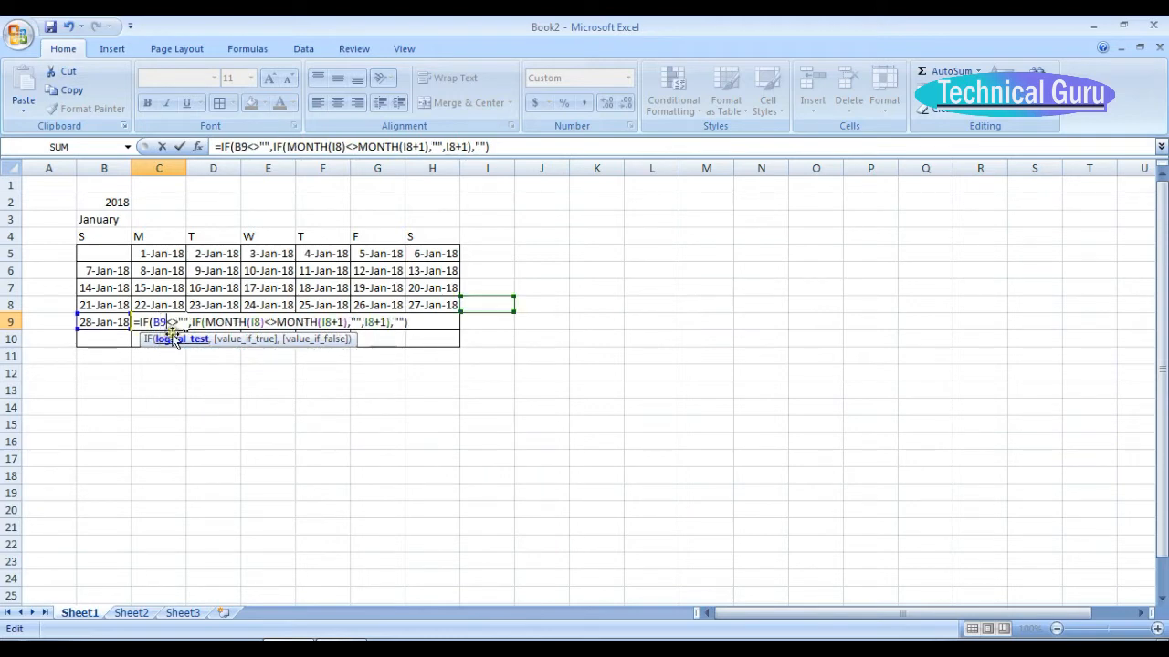
# Replace the remaining I8 references in the C9 formula with B9, giving MONTH(B9)<>MONTH(B9+1) and B9+1, and enter it.
pyautogui.click(257, 321)
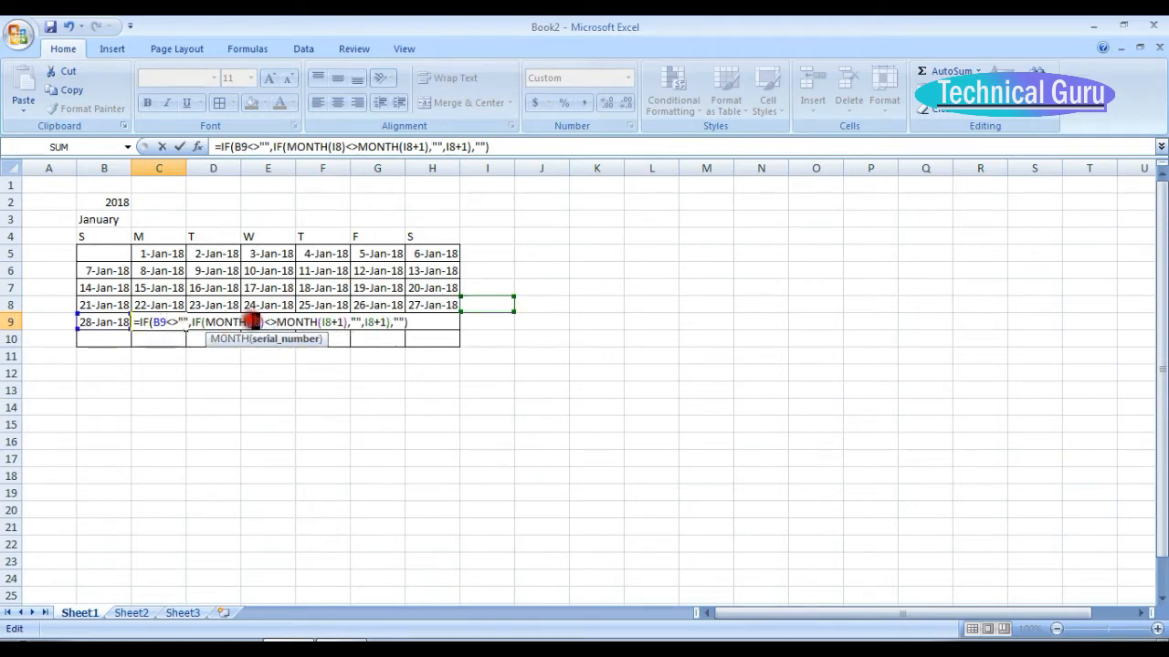
pyautogui.write('B9')
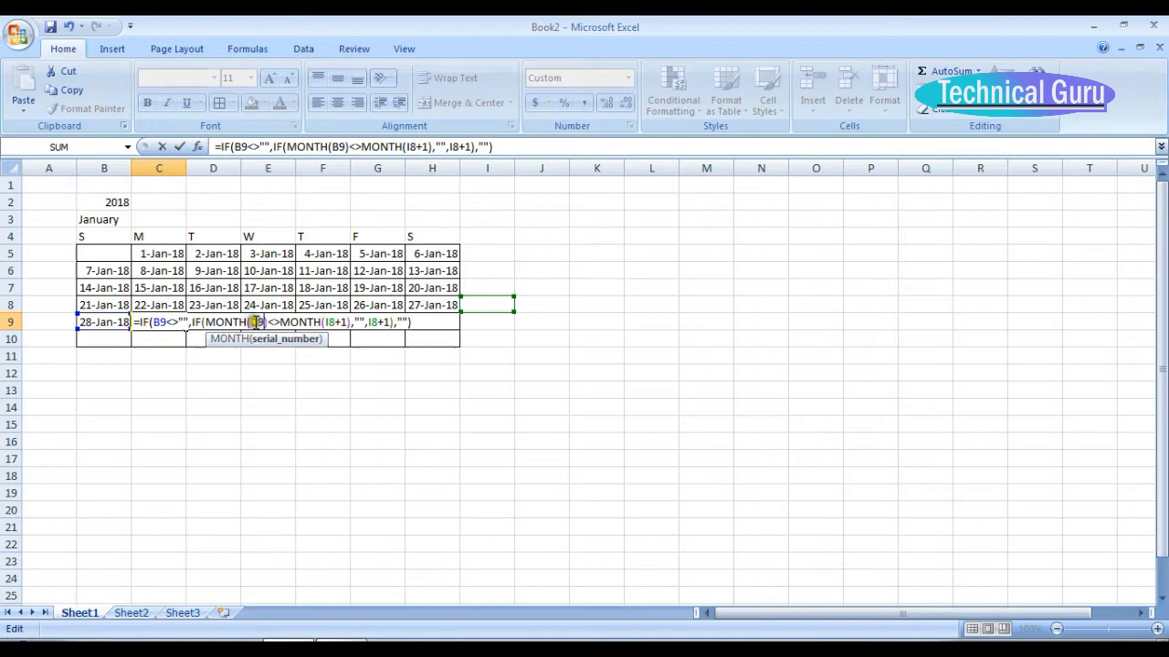
pyautogui.click(330, 322)
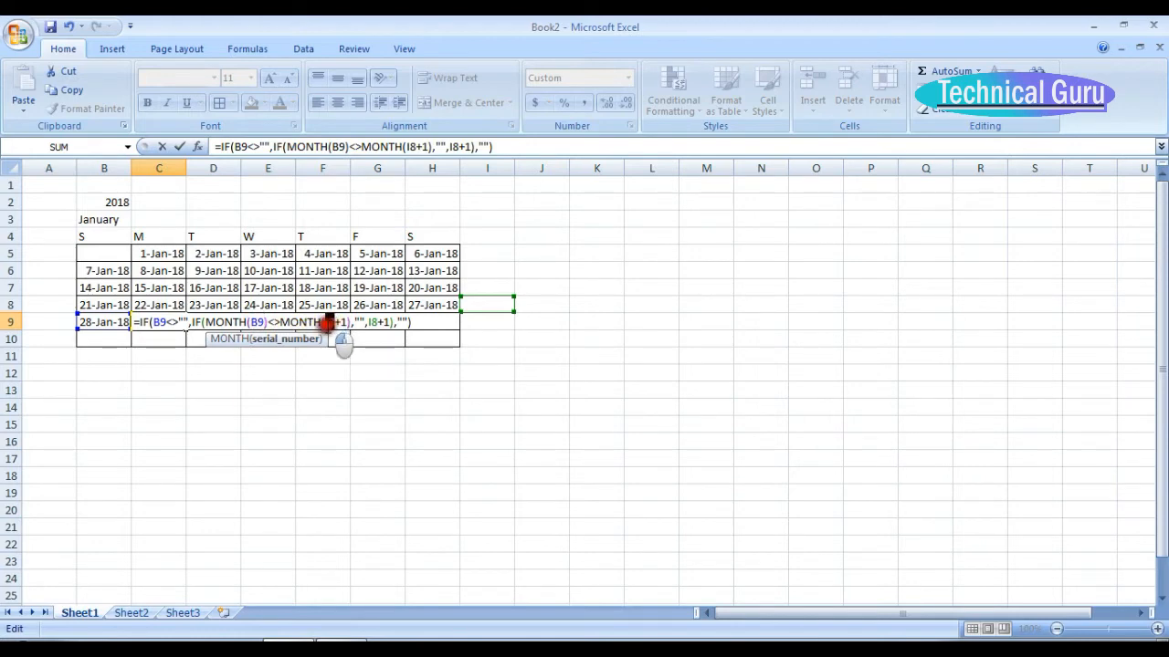
pyautogui.write('B9')
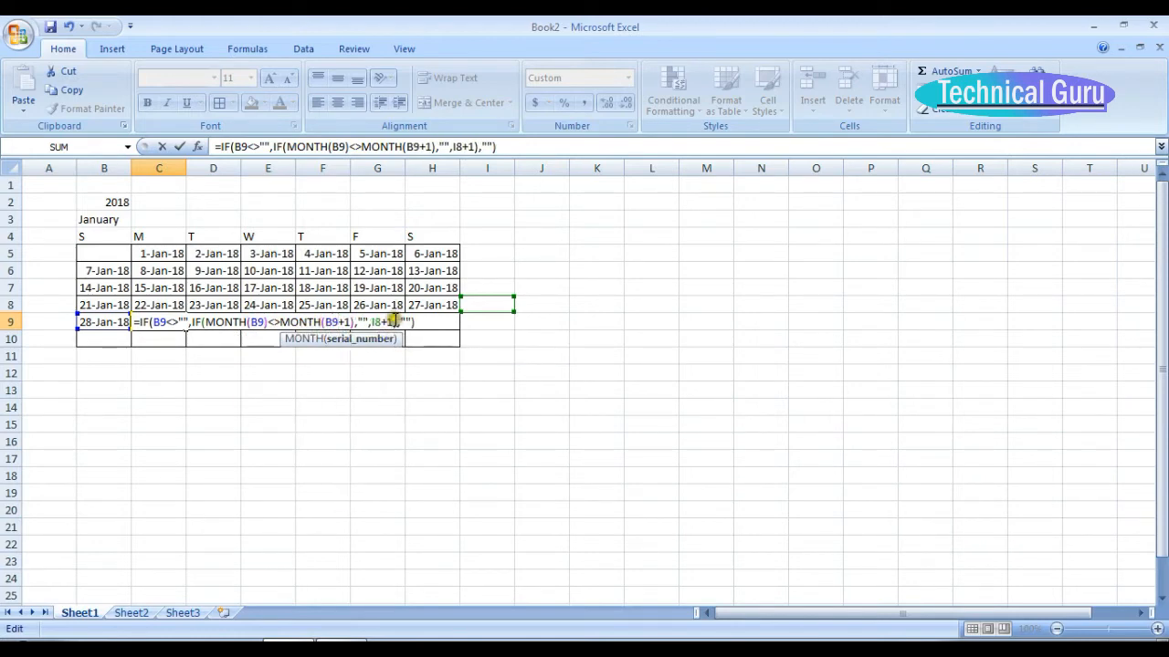
pyautogui.doubleClick(377, 322)
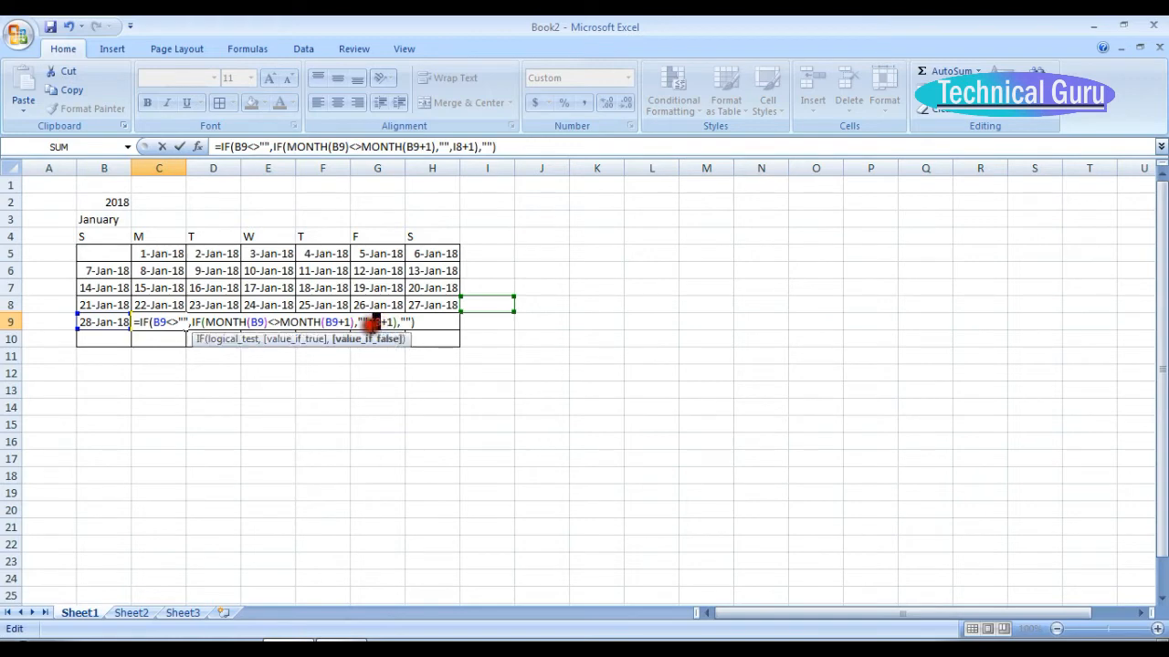
pyautogui.write('B9')
pyautogui.press('Return')
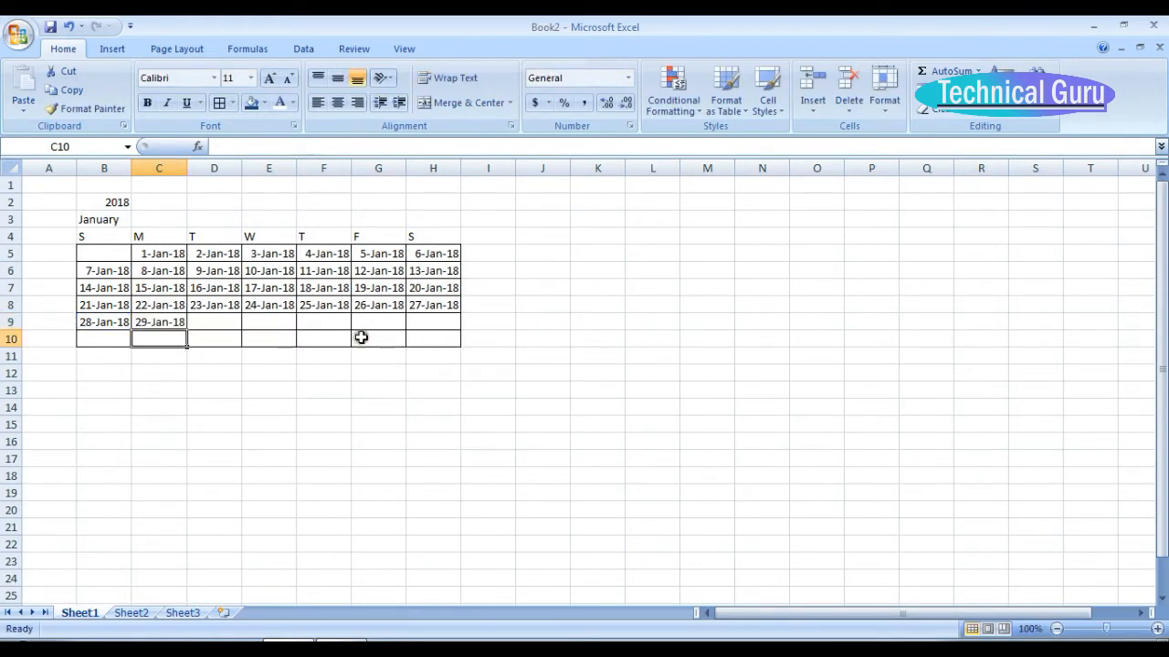
# Copy the C9 formula across the rest of the week through H9.
pyautogui.click(170, 323)
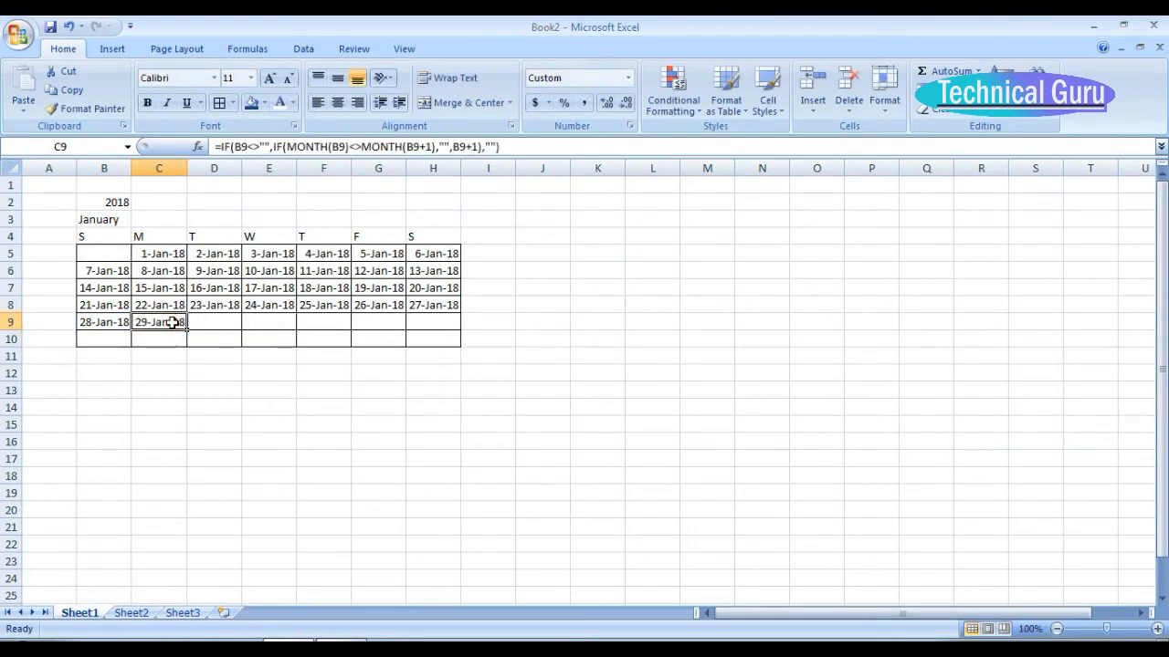
pyautogui.hotkey('ctrl', 'c')
pyautogui.hotkey('shift', 'Right')
pyautogui.hotkey('shift', 'Right')
pyautogui.hotkey('shift', 'Right')
pyautogui.hotkey('shift', 'Right')
pyautogui.hotkey('shift', 'Right')
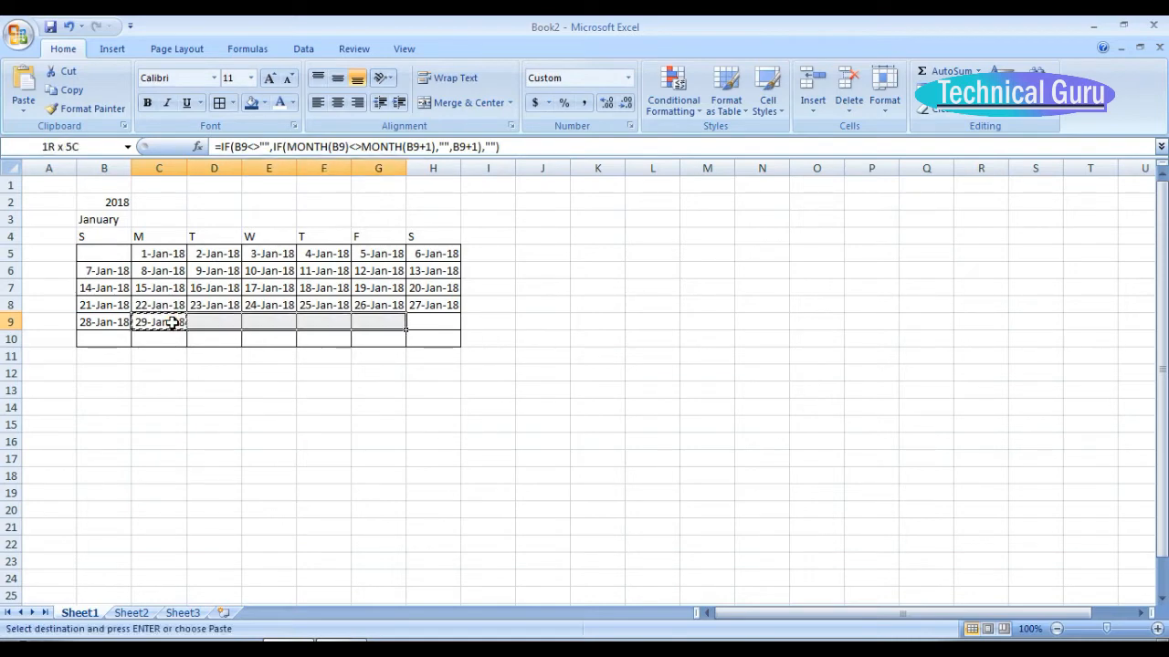
pyautogui.hotkey('ctrl', 'v')
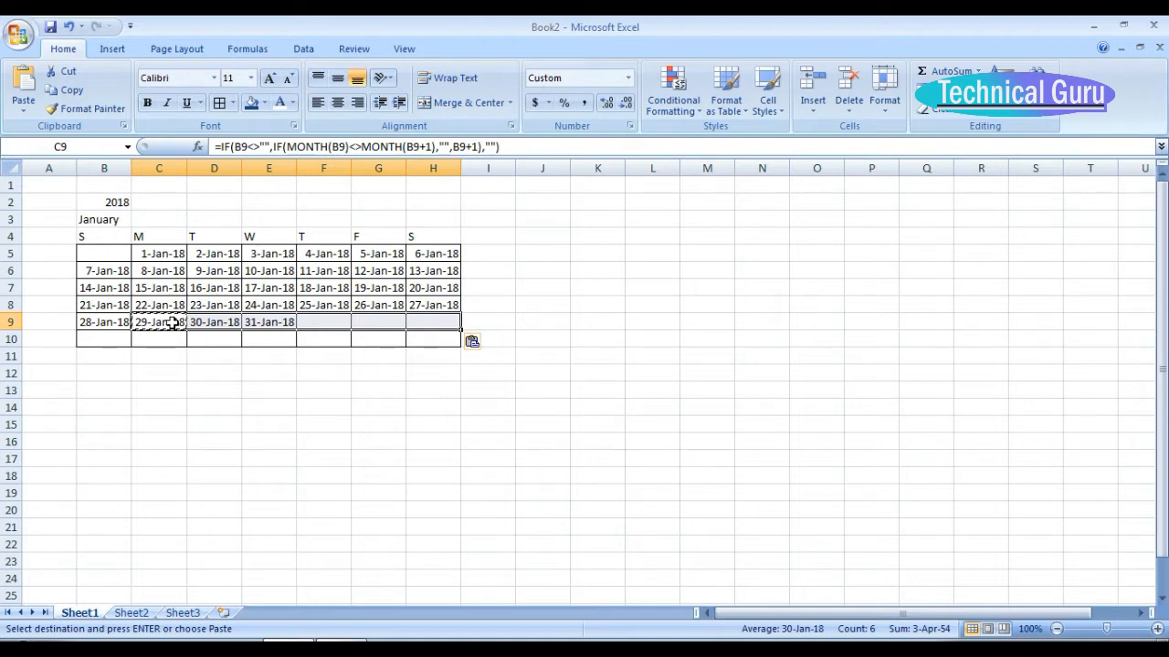
# Copy the formulas of B9:H9 into the last calendar row, B10:H10.
pyautogui.press('Left')
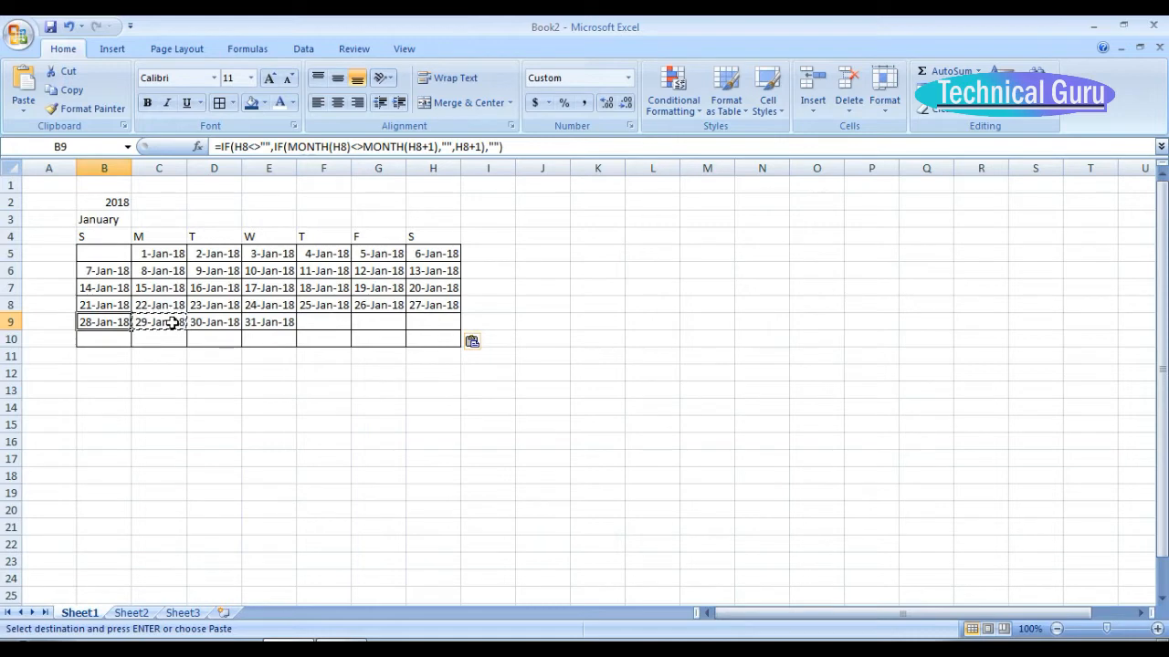
pyautogui.hotkey('shift', 'Right')
pyautogui.hotkey('shift', 'Right')
pyautogui.hotkey('shift', 'Right')
pyautogui.hotkey('shift', 'Right')
pyautogui.hotkey('shift', 'Right')
pyautogui.hotkey('shift', 'Right')
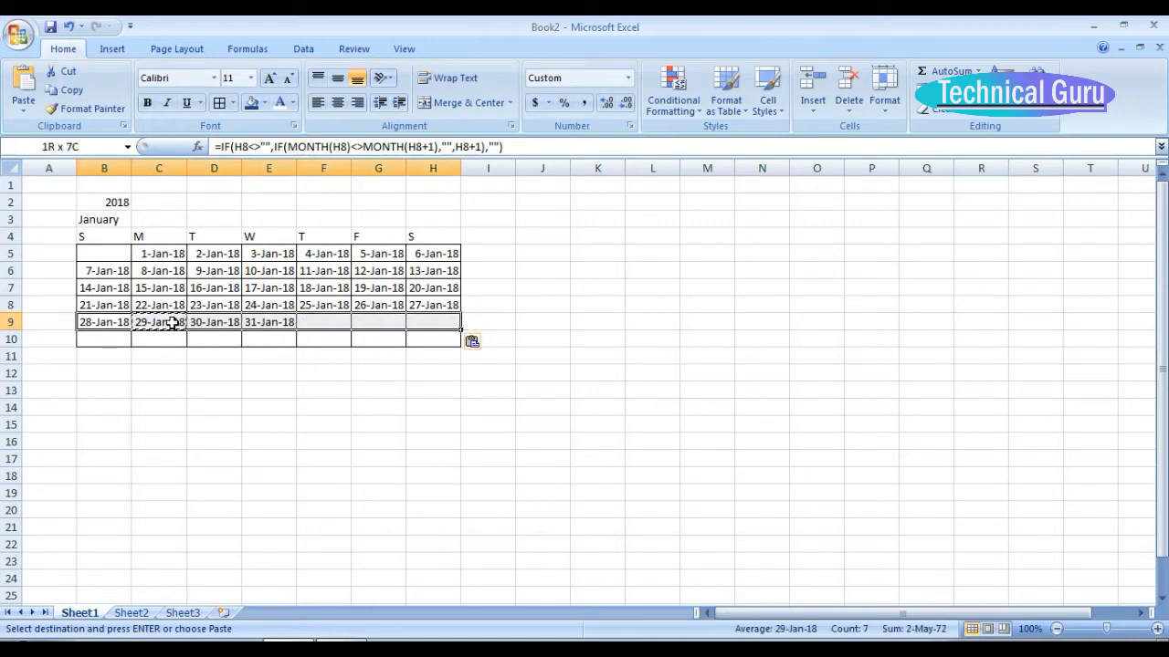
pyautogui.hotkey('shift', 'Down')
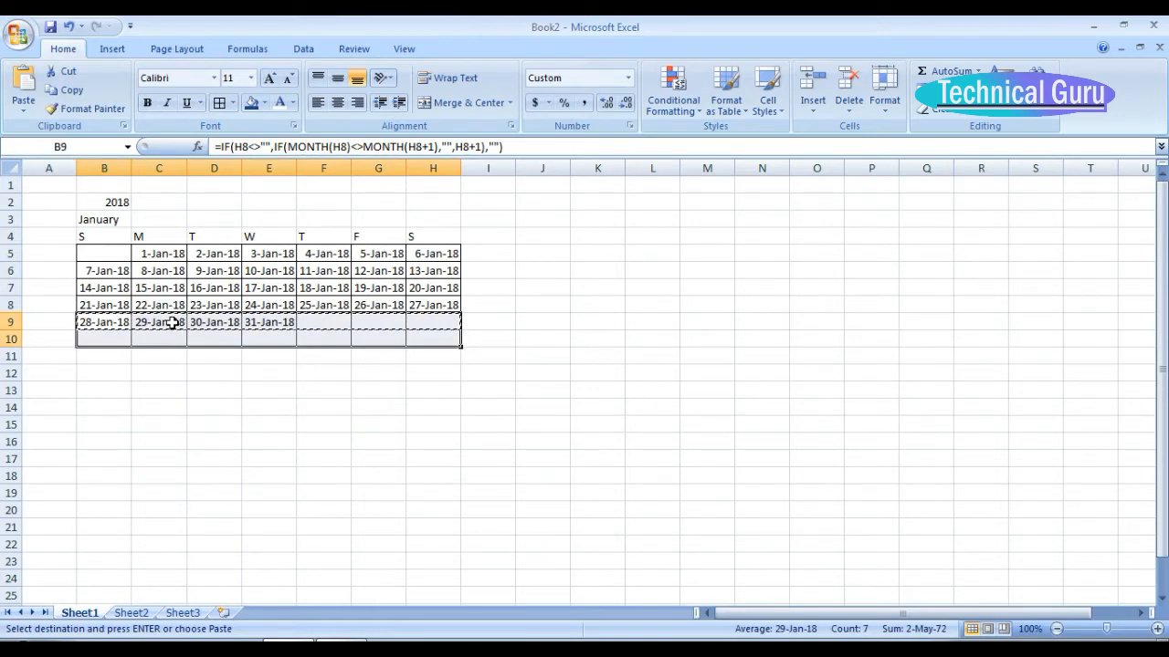
pyautogui.hotkey('ctrl', 'v')
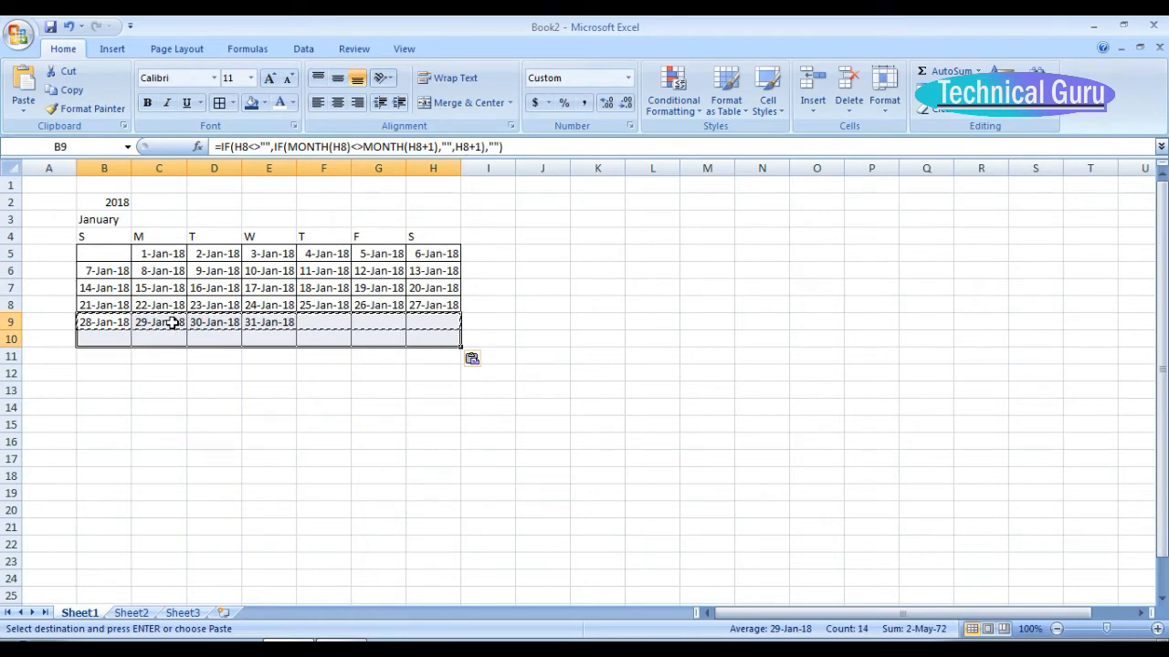
# Inspect the copied formulas in cells B10 through H10 one by one.
pyautogui.click(91, 340)
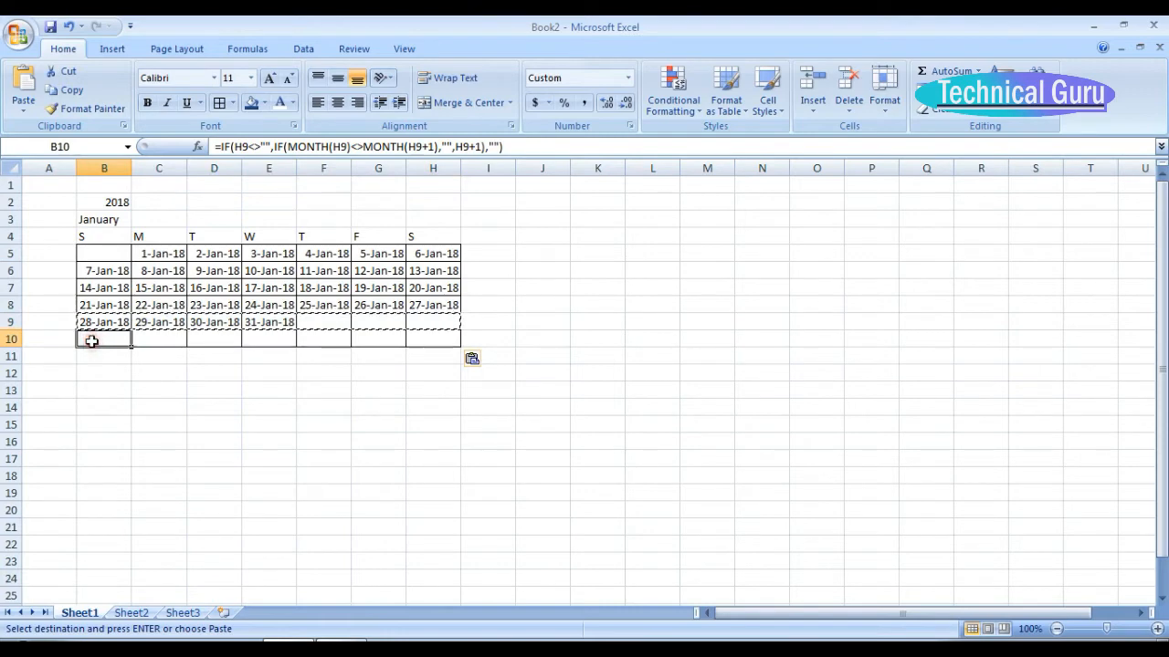
pyautogui.click(151, 338)
pyautogui.click(212, 337)
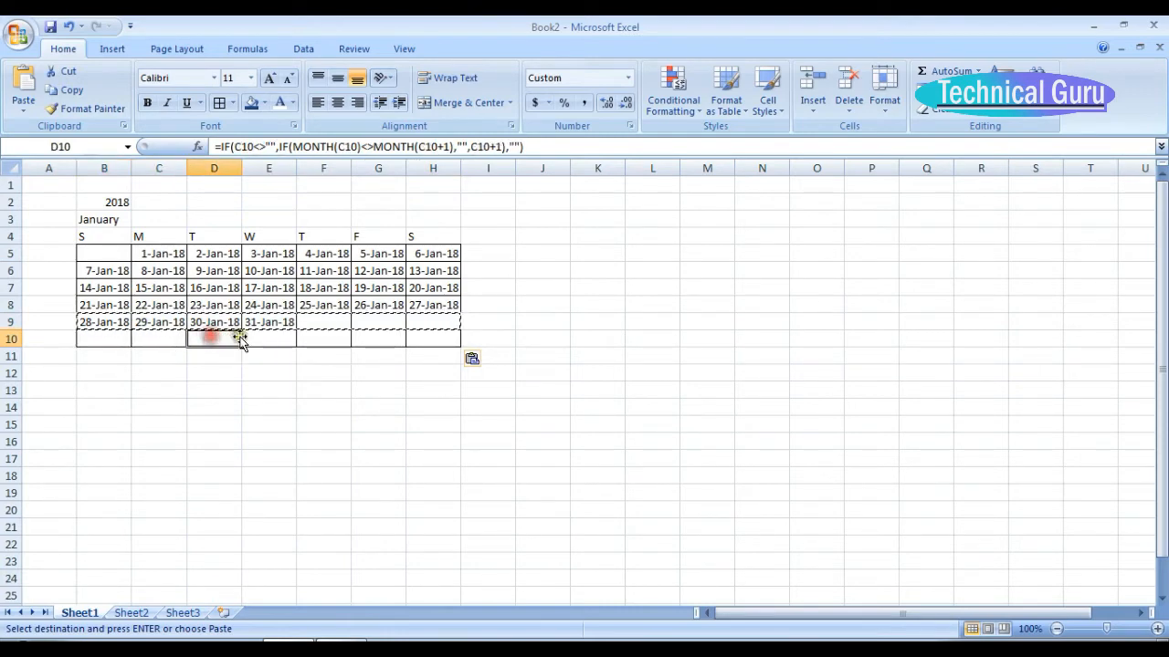
pyautogui.click(255, 337)
pyautogui.click(328, 337)
pyautogui.click(375, 337)
pyautogui.click(432, 337)
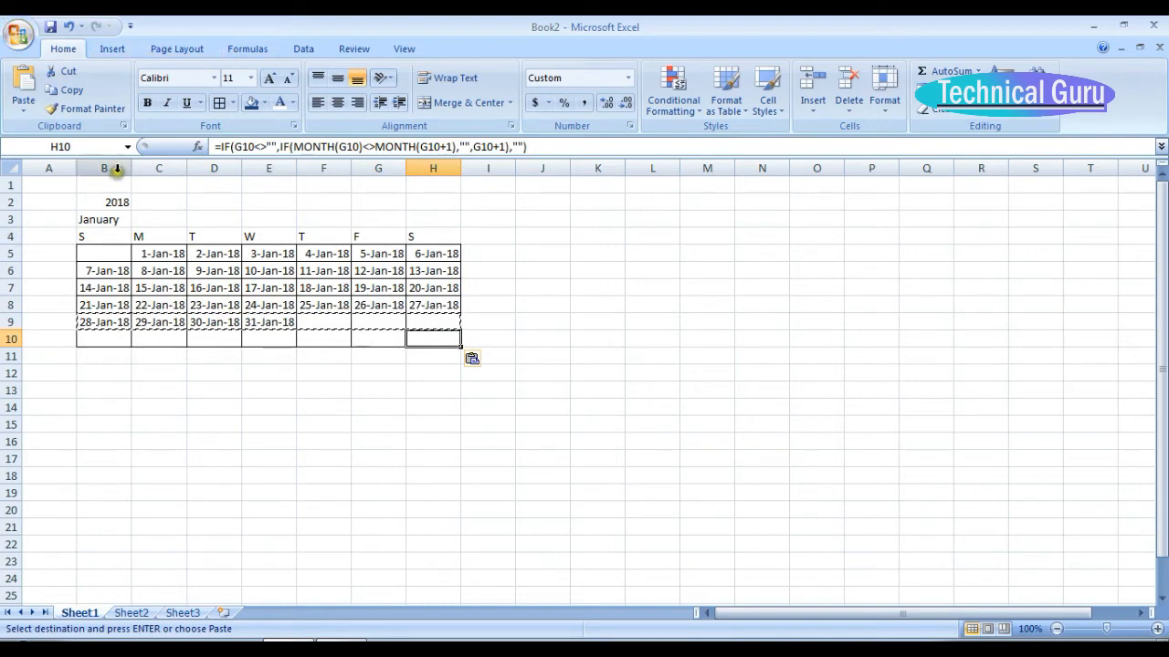
# Merge and center the January title across B3:H3 and increase its font size by three increments.
pyautogui.click(97, 220)
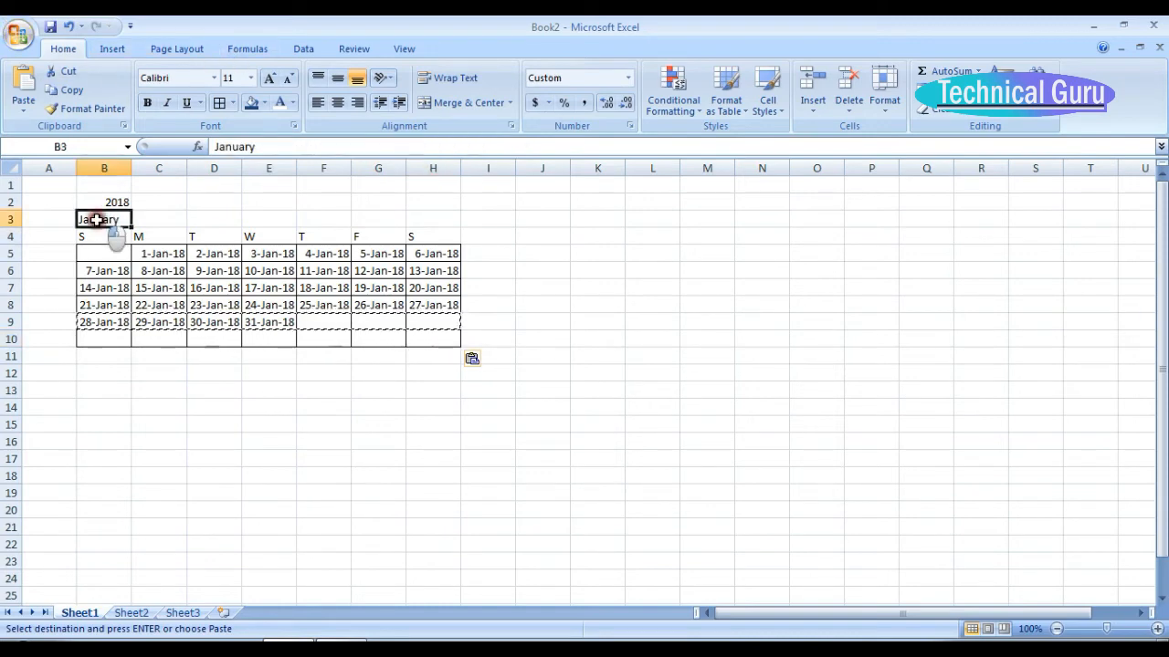
pyautogui.moveTo(97, 220); pyautogui.dragTo(415, 219)
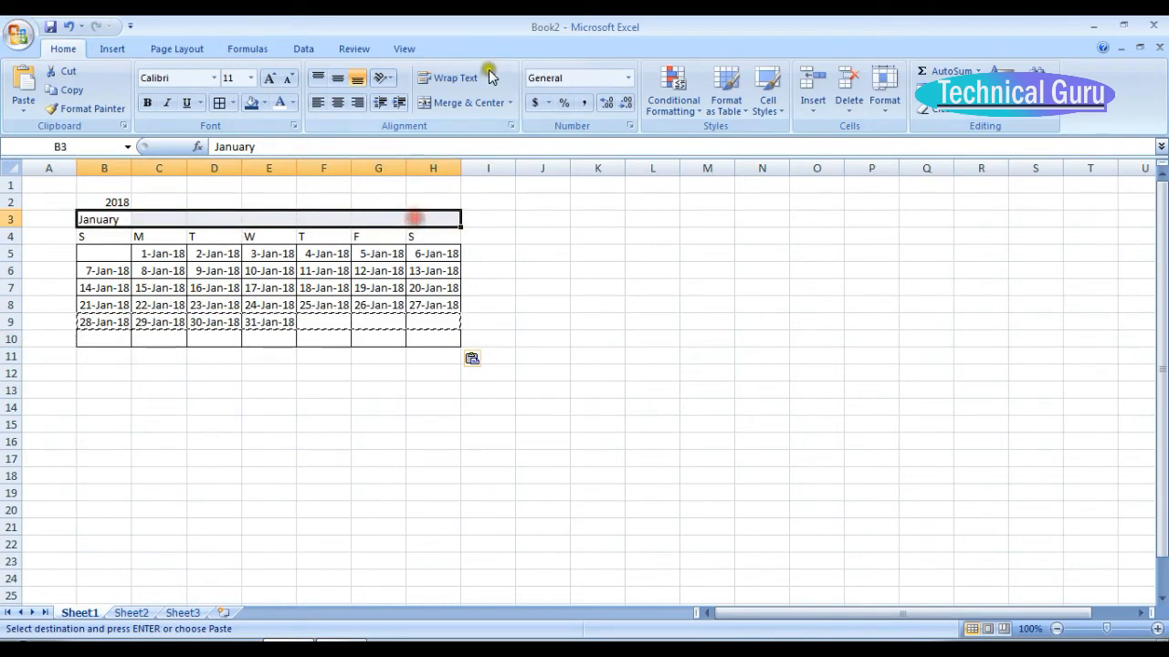
pyautogui.click(463, 101)
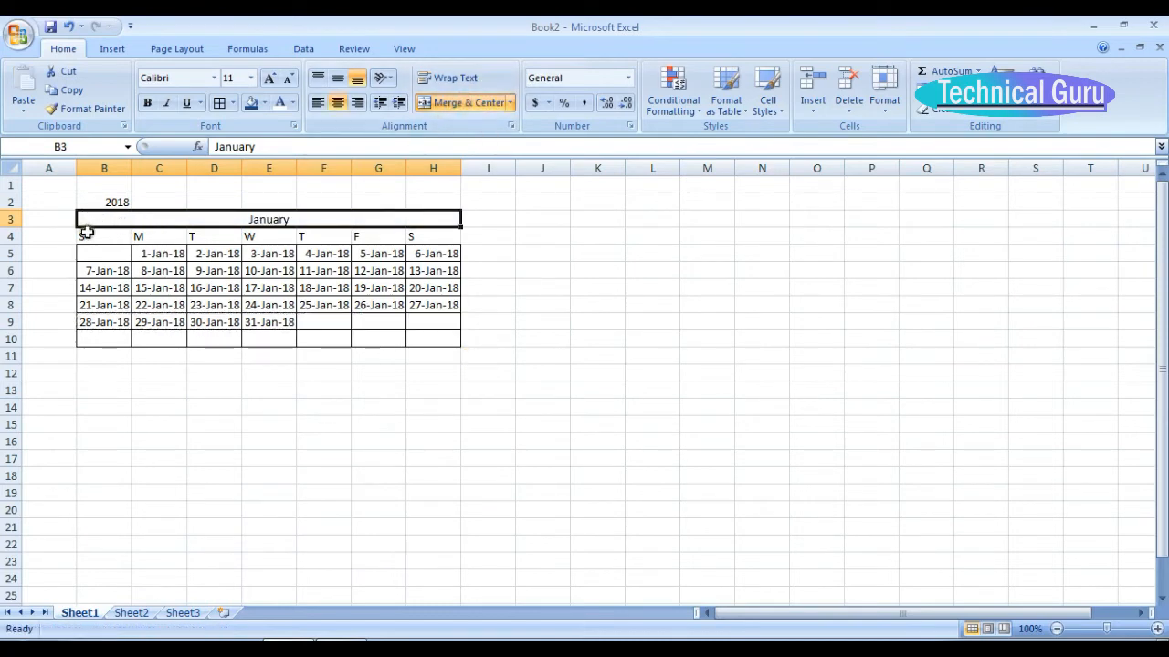
pyautogui.click(269, 78)
pyautogui.click(269, 79)
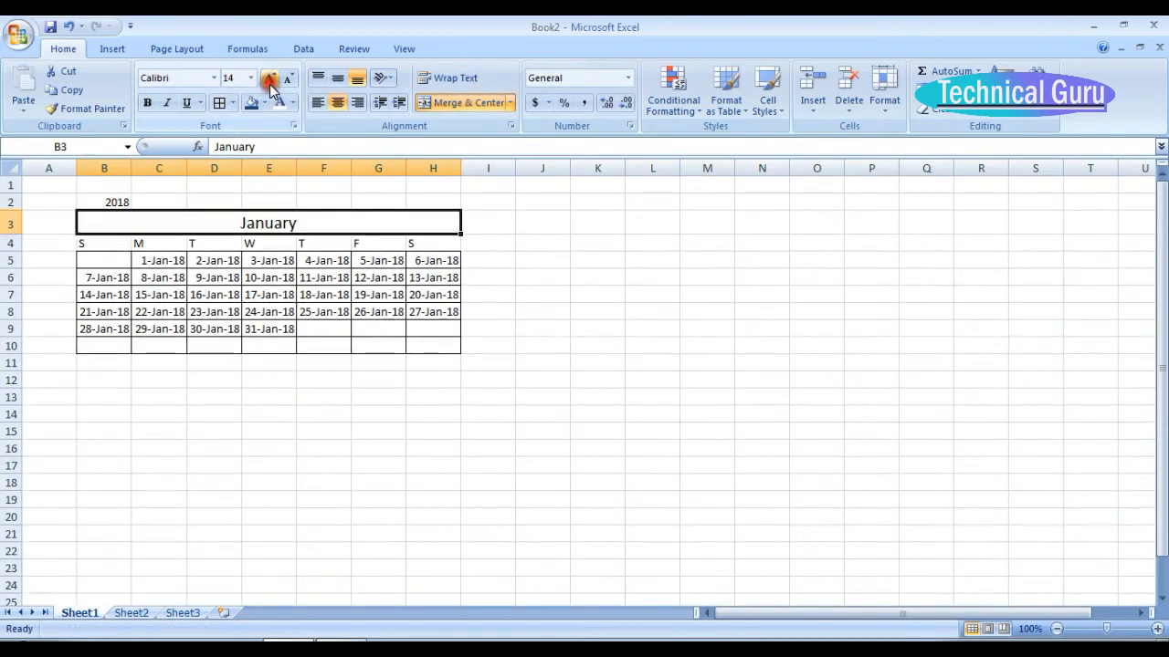
pyautogui.click(269, 79)
pyautogui.click(270, 79)
# Format the weekday headings in B4:H4 with a dark blue fill and white bold text.
pyautogui.moveTo(81, 249); pyautogui.dragTo(418, 247)
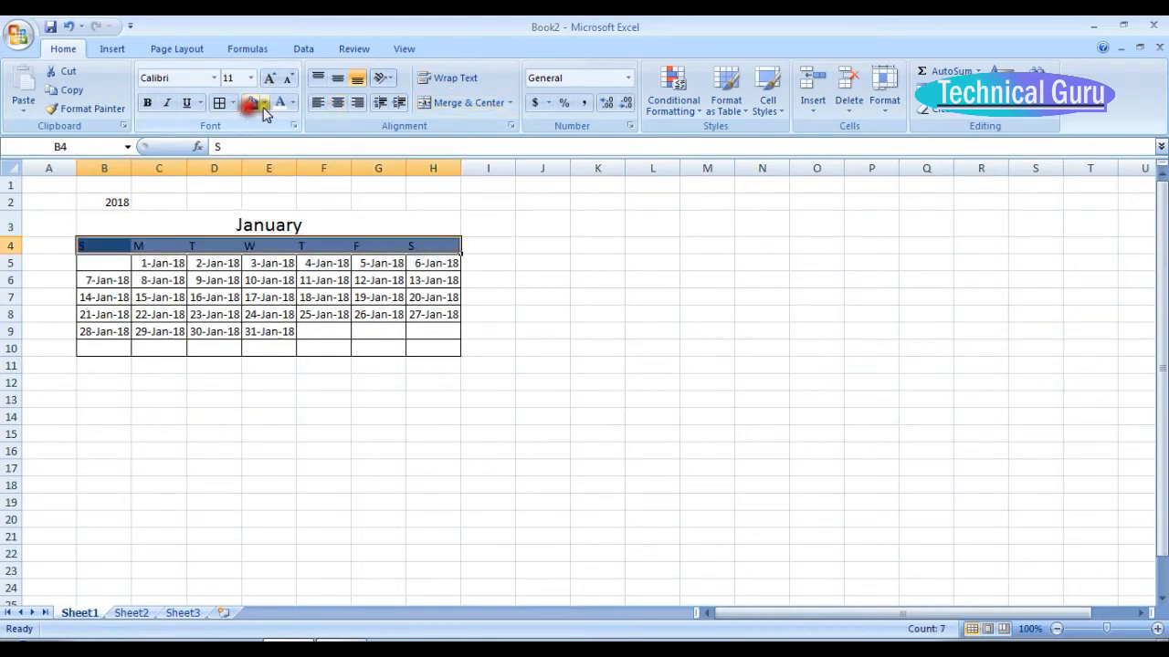
pyautogui.click(146, 103)
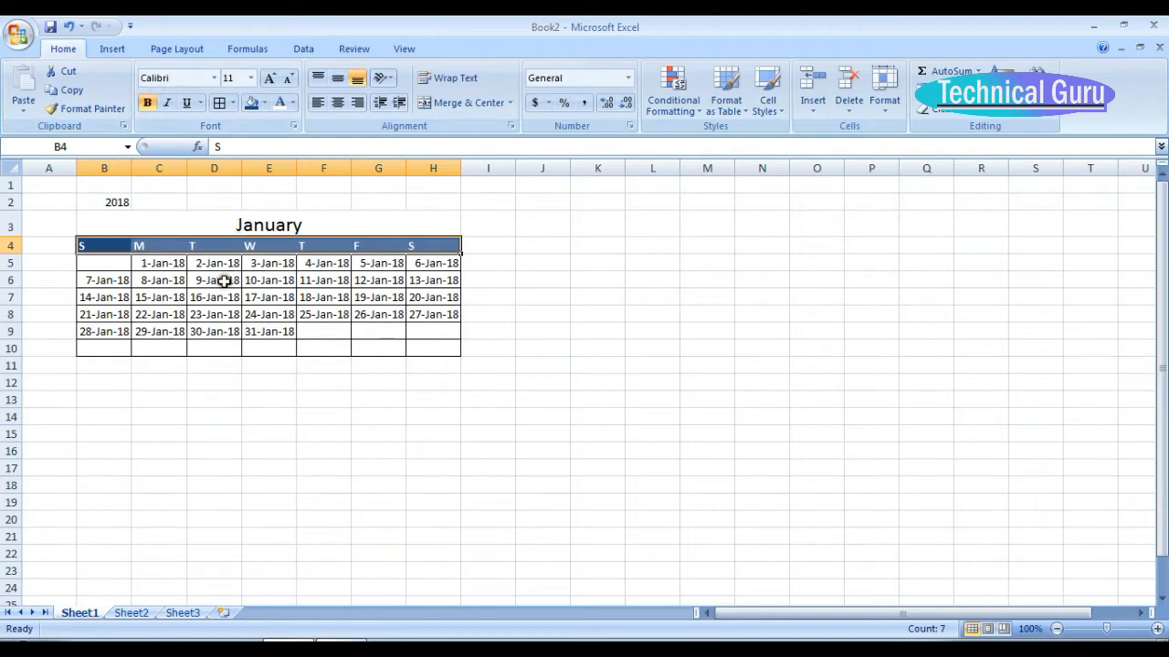
# Apply the custom number format D to the date grid B5:H10 so only day numbers display.
pyautogui.moveTo(93, 261); pyautogui.dragTo(414, 350)
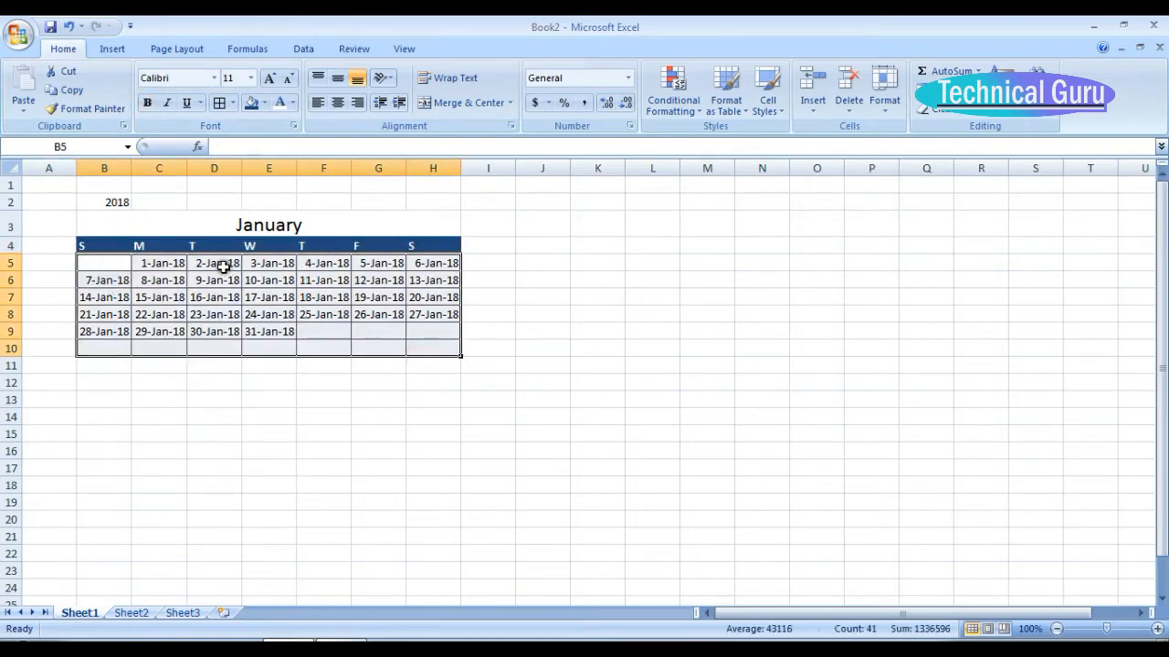
pyautogui.rightClick(309, 308)
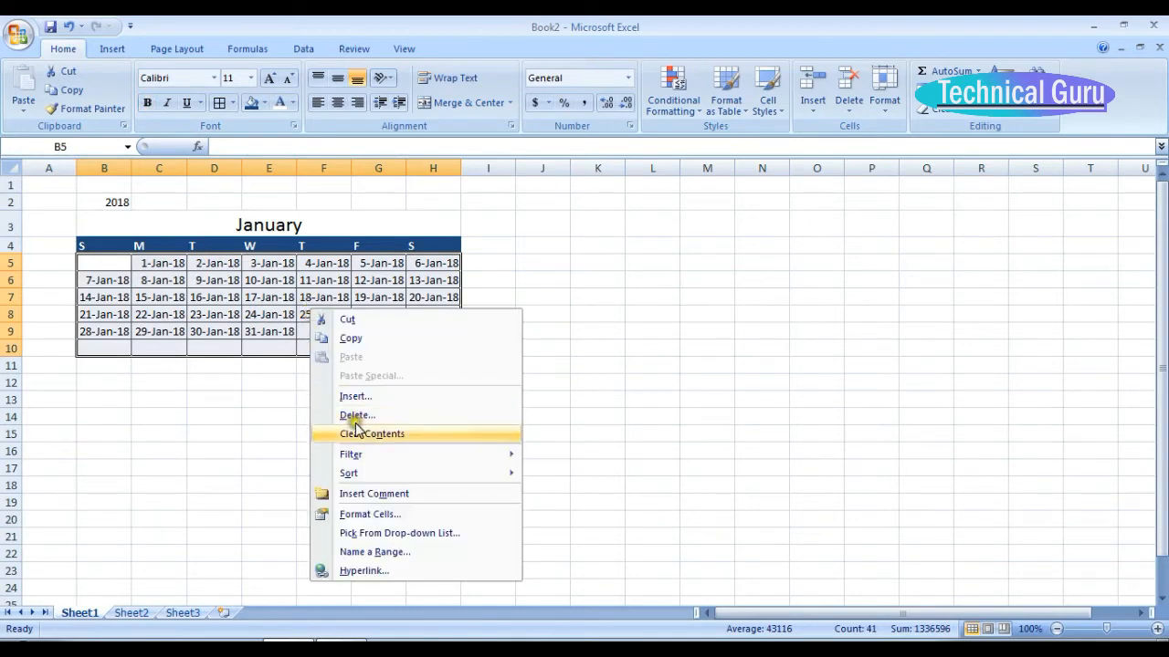
pyautogui.click(374, 515)
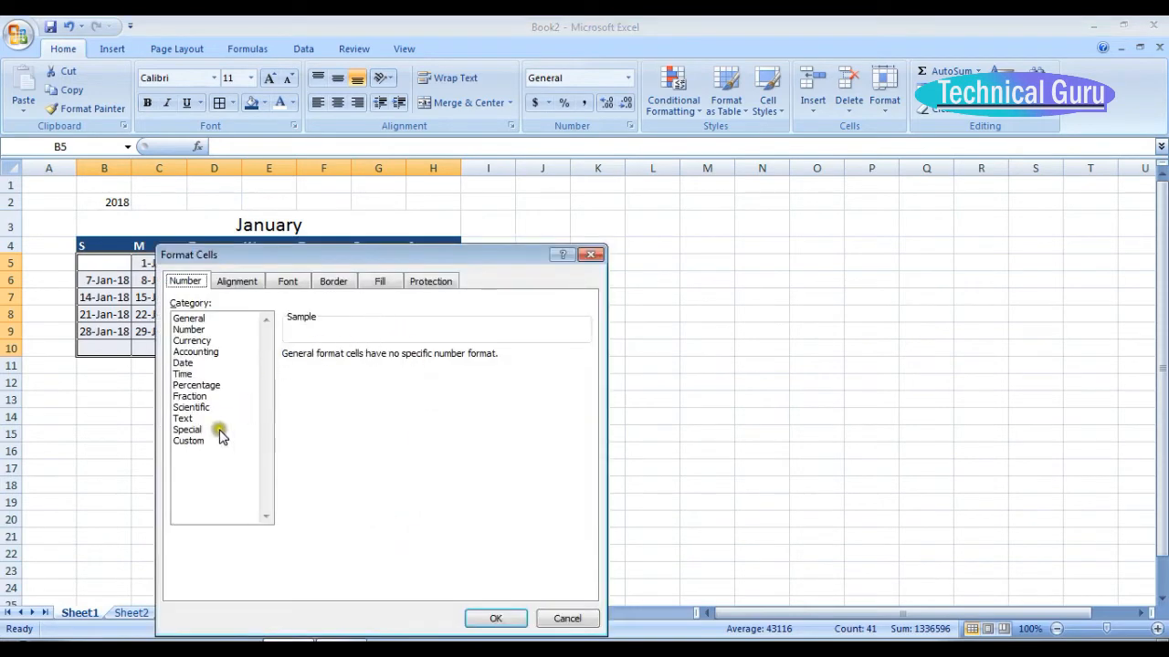
pyautogui.click(189, 441)
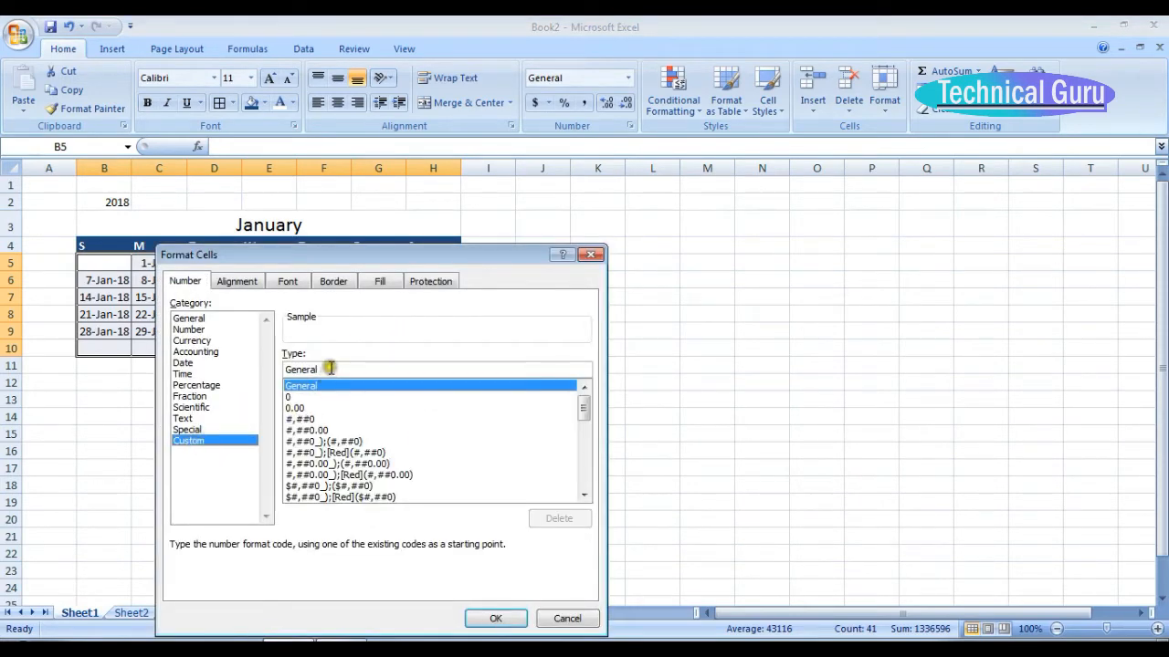
pyautogui.moveTo(320, 369); pyautogui.dragTo(285, 368)
pyautogui.write('D')
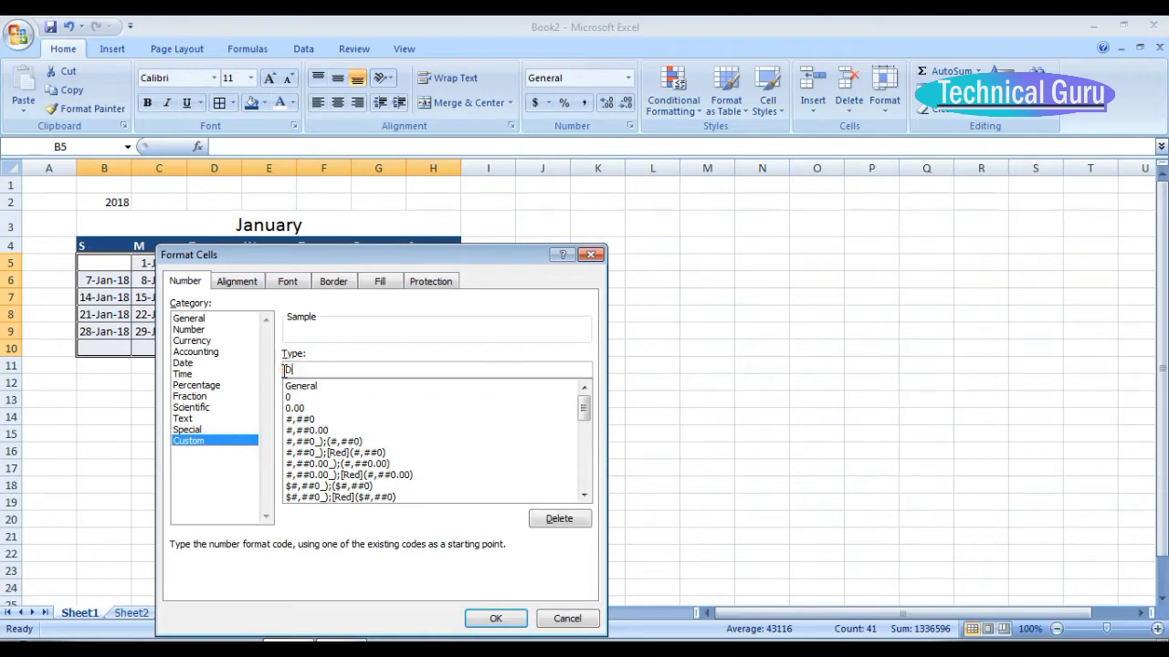
pyautogui.click(484, 617)
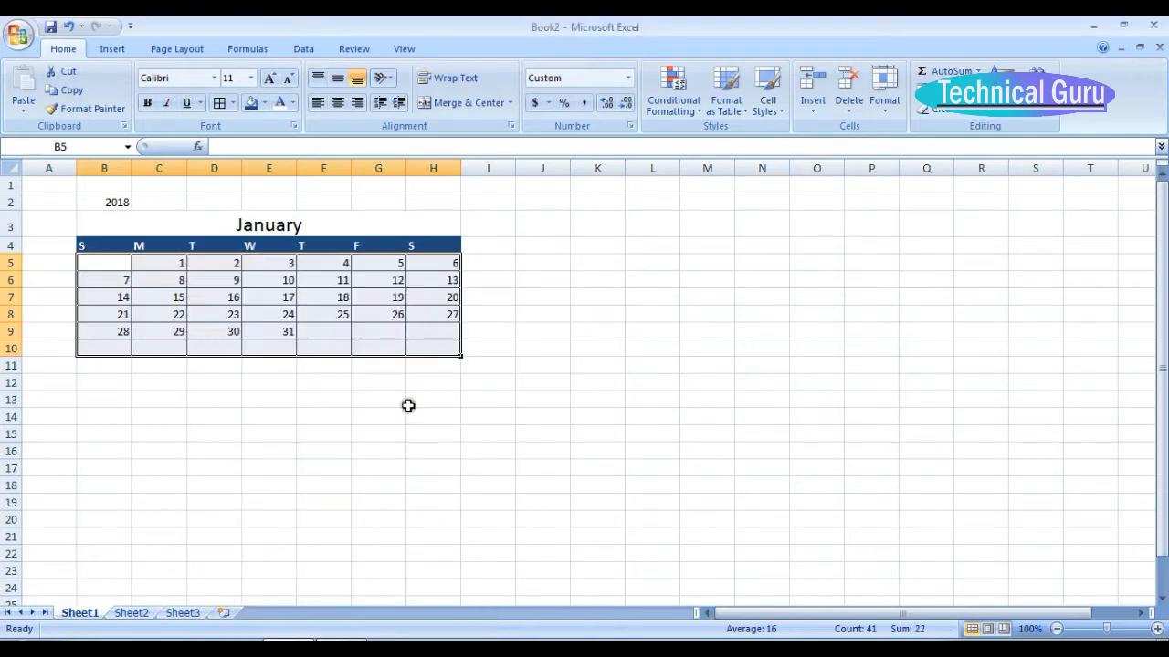
# Set the width of the January calendar columns B through H to 3.
pyautogui.click(102, 168)
pyautogui.moveTo(102, 168); pyautogui.dragTo(420, 182)
pyautogui.rightClick(360, 423)
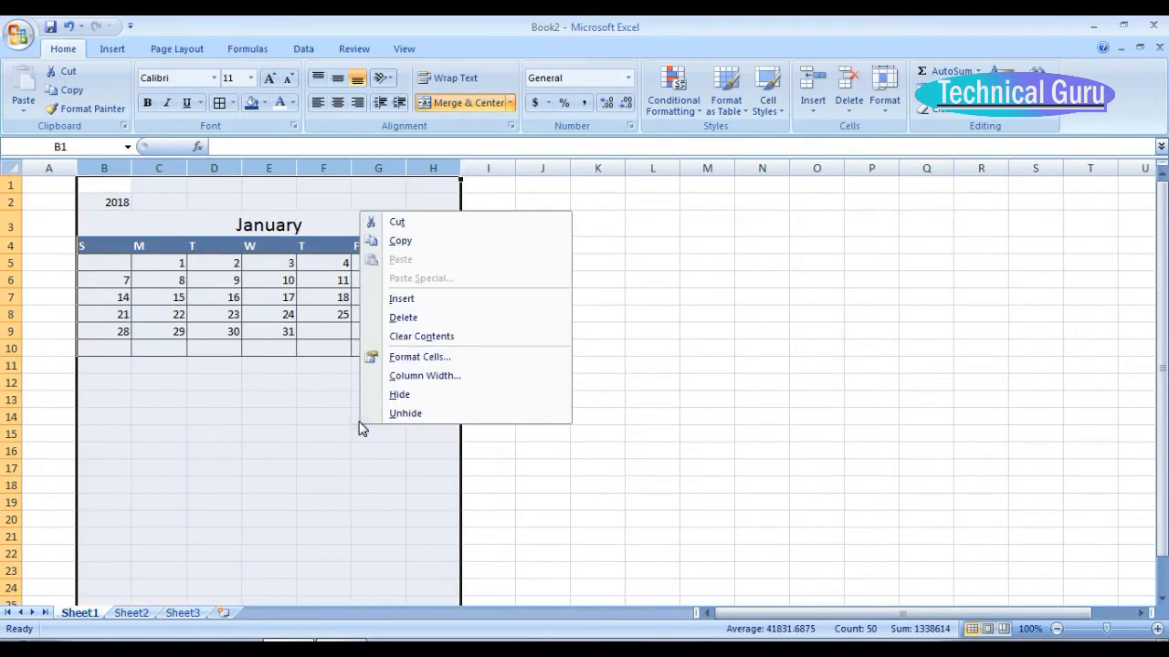
pyautogui.rightClick(257, 318)
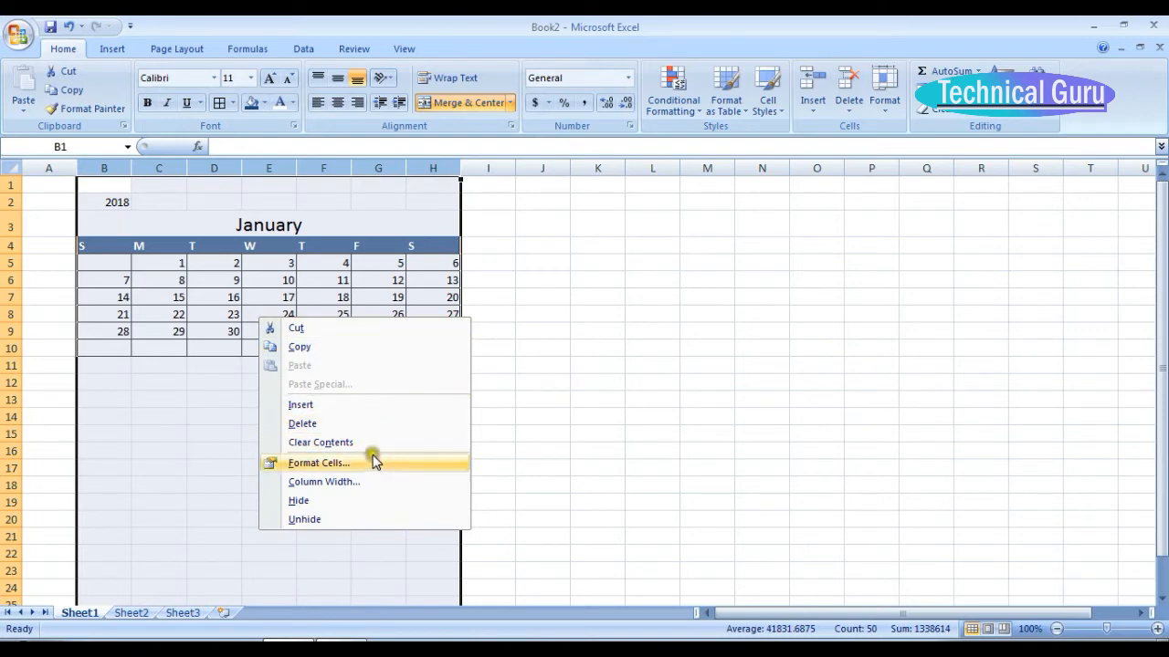
pyautogui.click(376, 481)
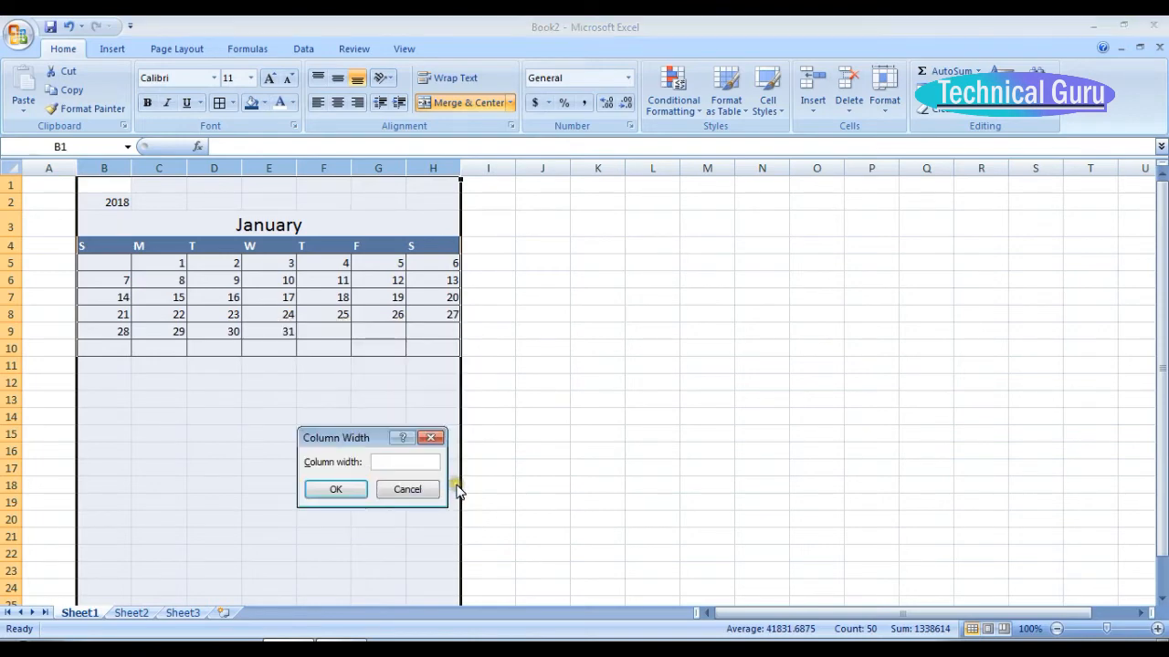
pyautogui.write('3')
pyautogui.click(363, 490)
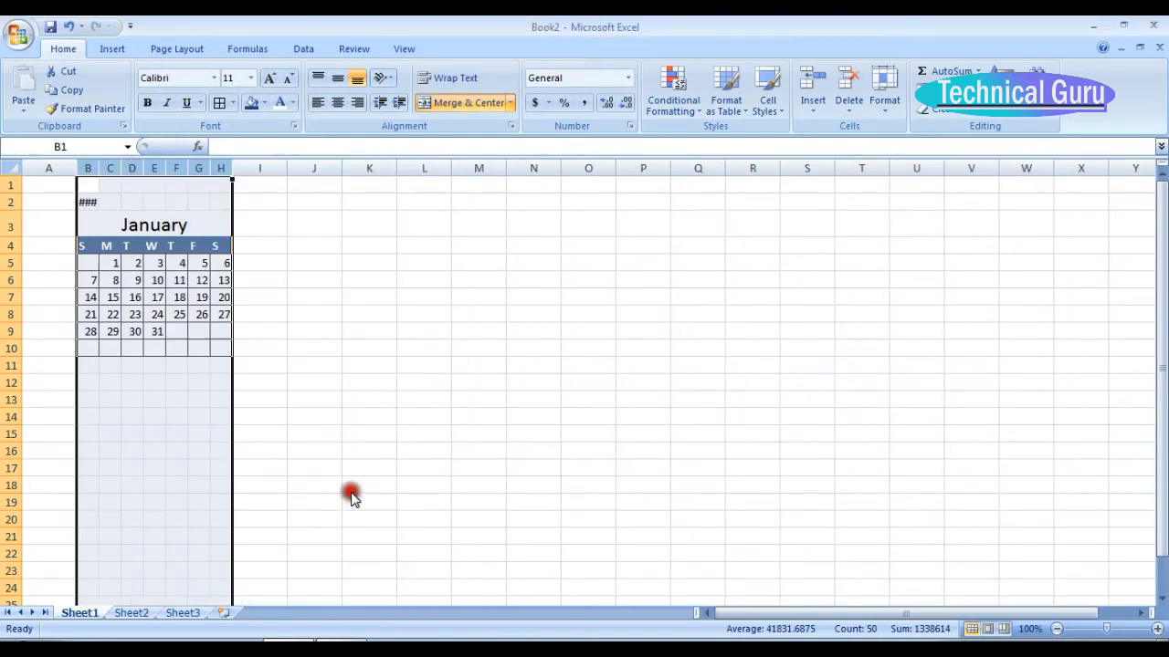
pyautogui.click(129, 298)
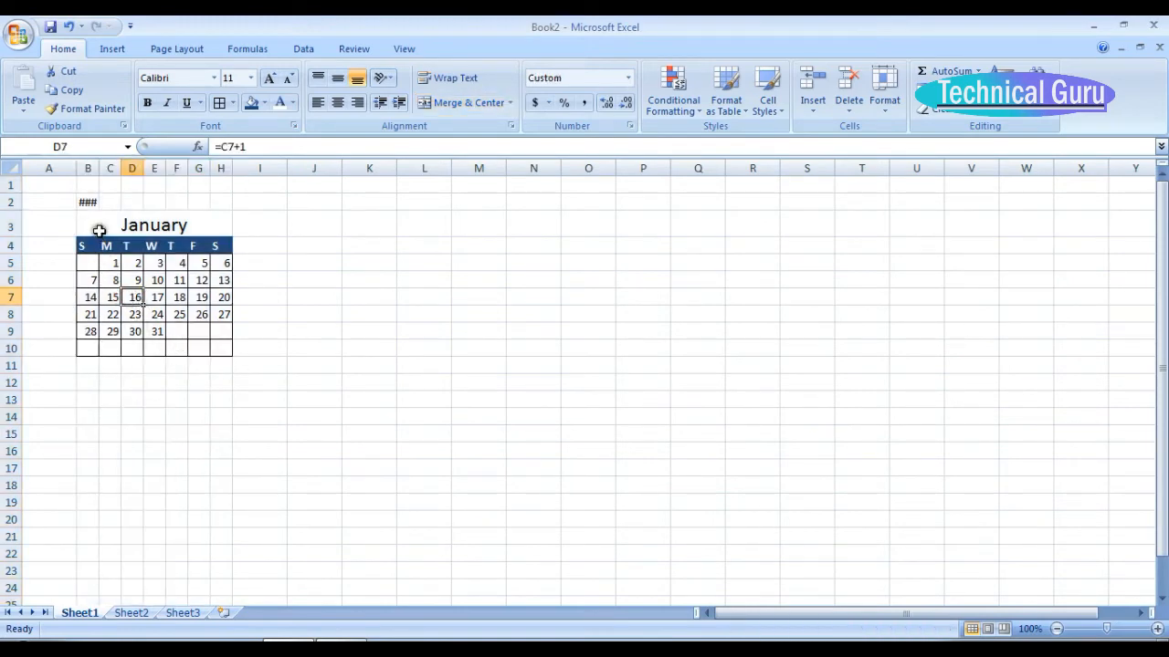
# Copy the January calendar B3:H10 to a new block starting at J3 and retitle the copy February.
pyautogui.moveTo(99, 230); pyautogui.dragTo(175, 339)
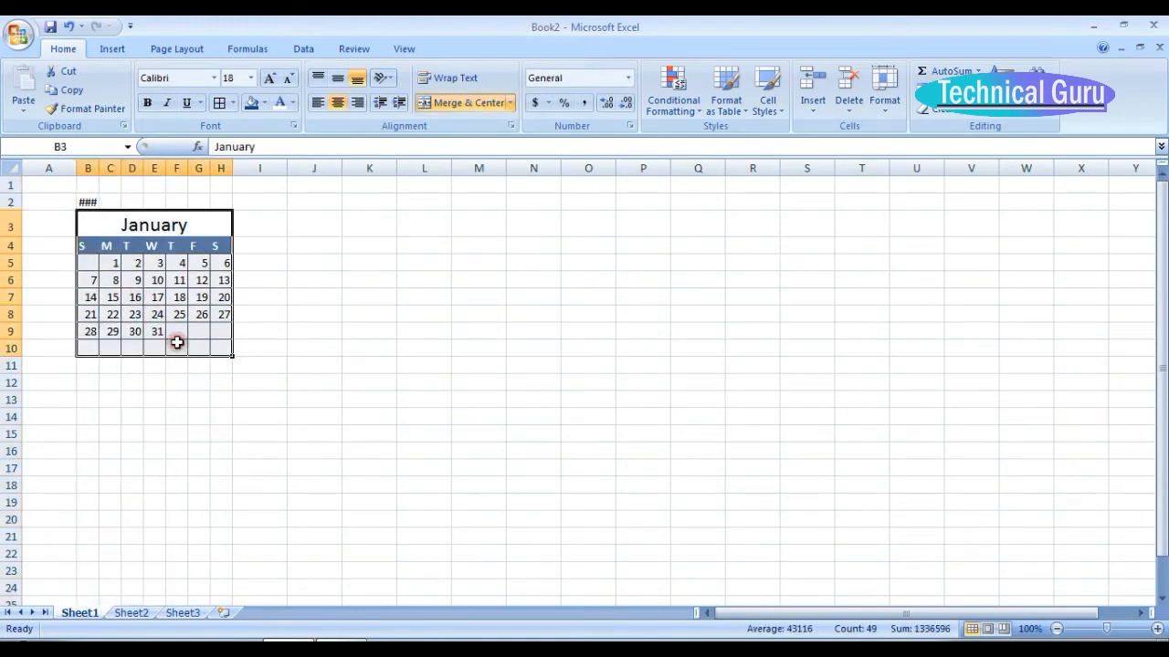
pyautogui.hotkey('ctrl', 'c')
pyautogui.click(308, 229)
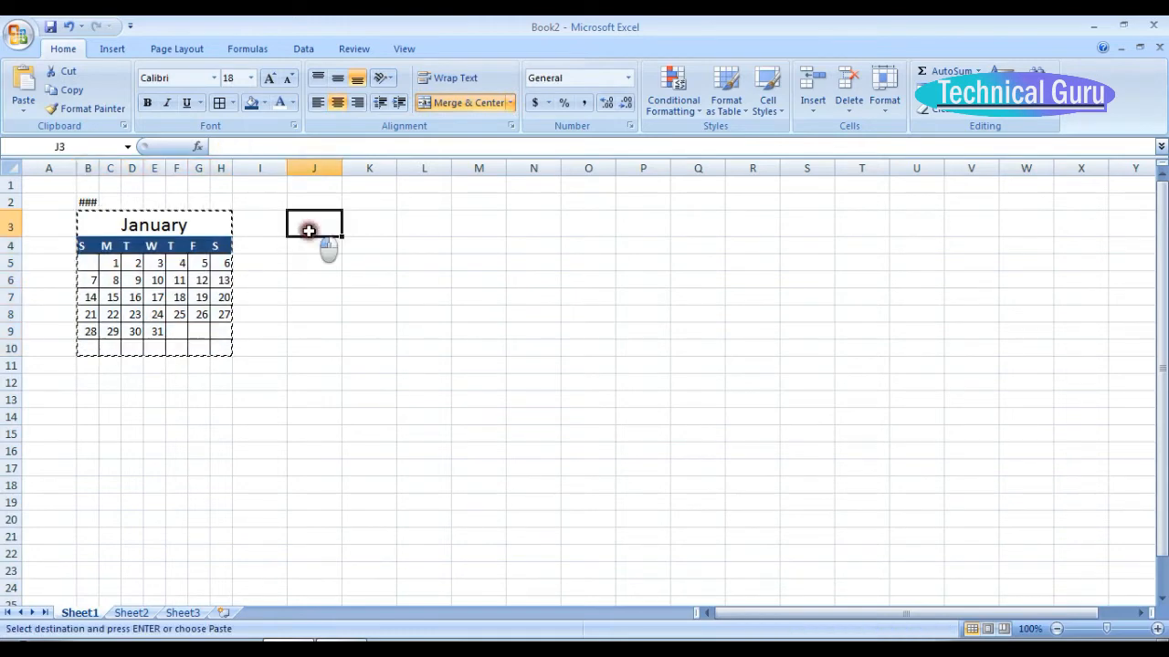
pyautogui.hotkey('ctrl', 'v')
pyautogui.click(423, 229)
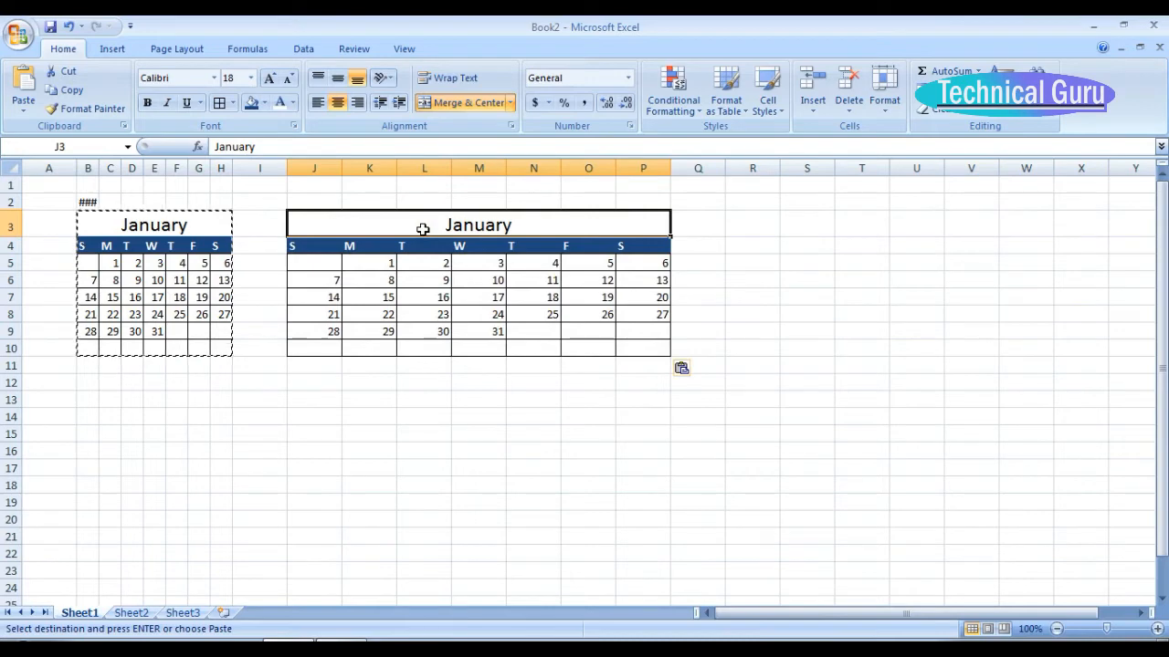
pyautogui.write('fE')
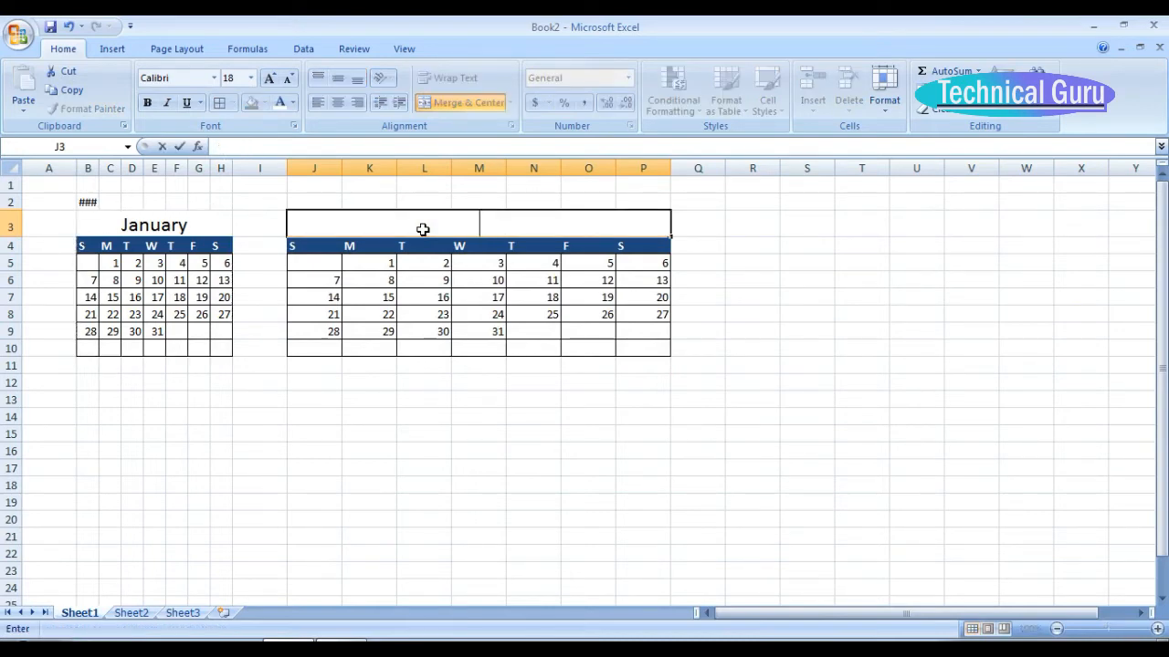
pyautogui.write('February')
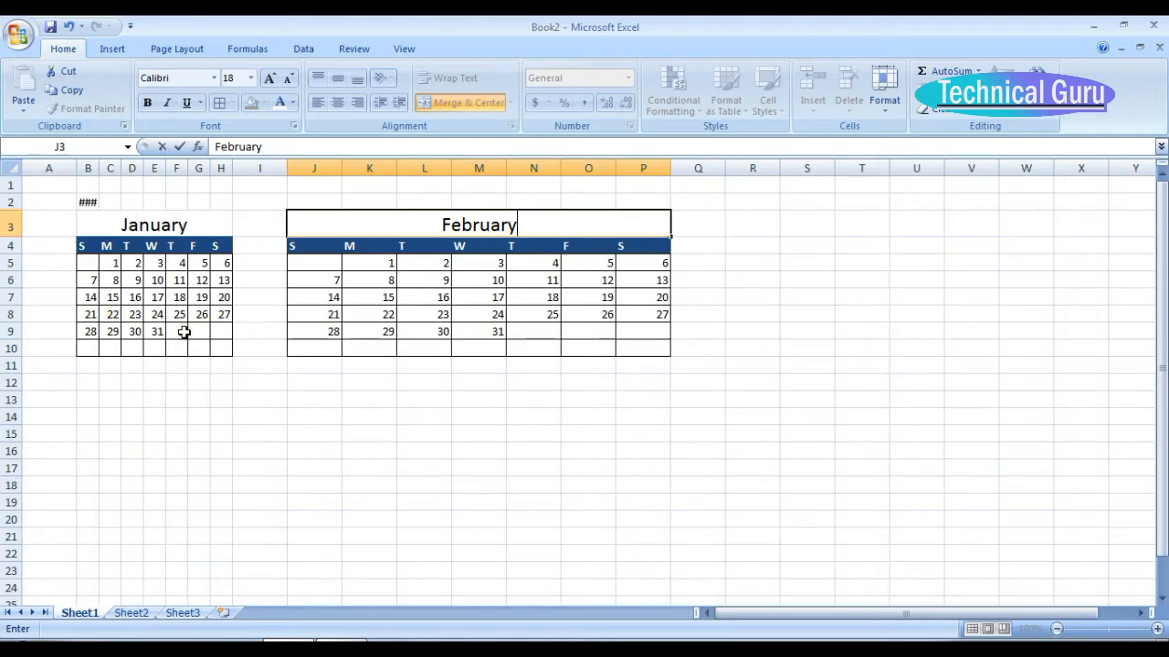
# Clear K5:M5 in the February calendar and enter the date 1 February 2018 in the first Thursday cell, N5.
pyautogui.click(355, 265)
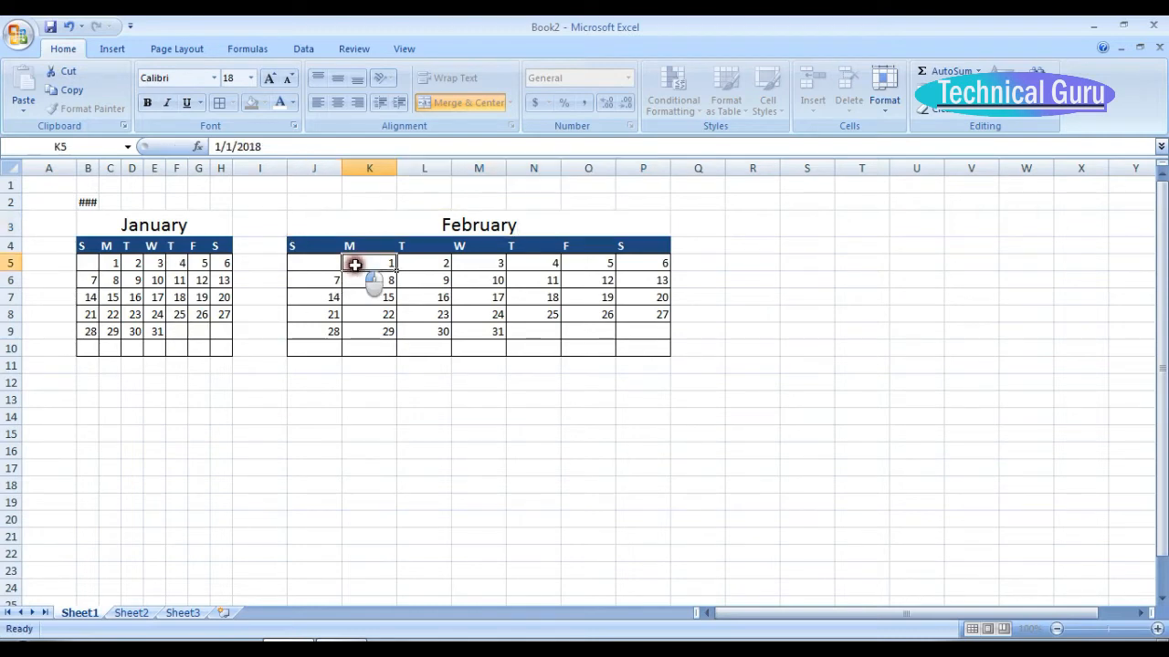
pyautogui.moveTo(356, 265); pyautogui.dragTo(477, 264)
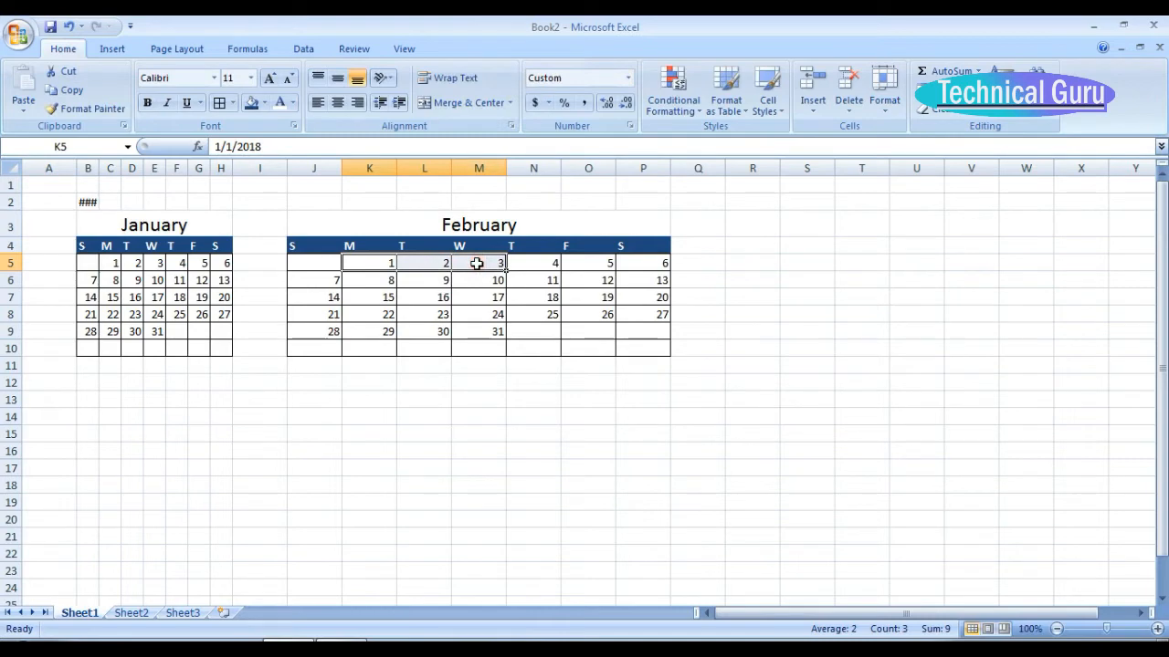
pyautogui.press('Delete')
pyautogui.click(527, 265)
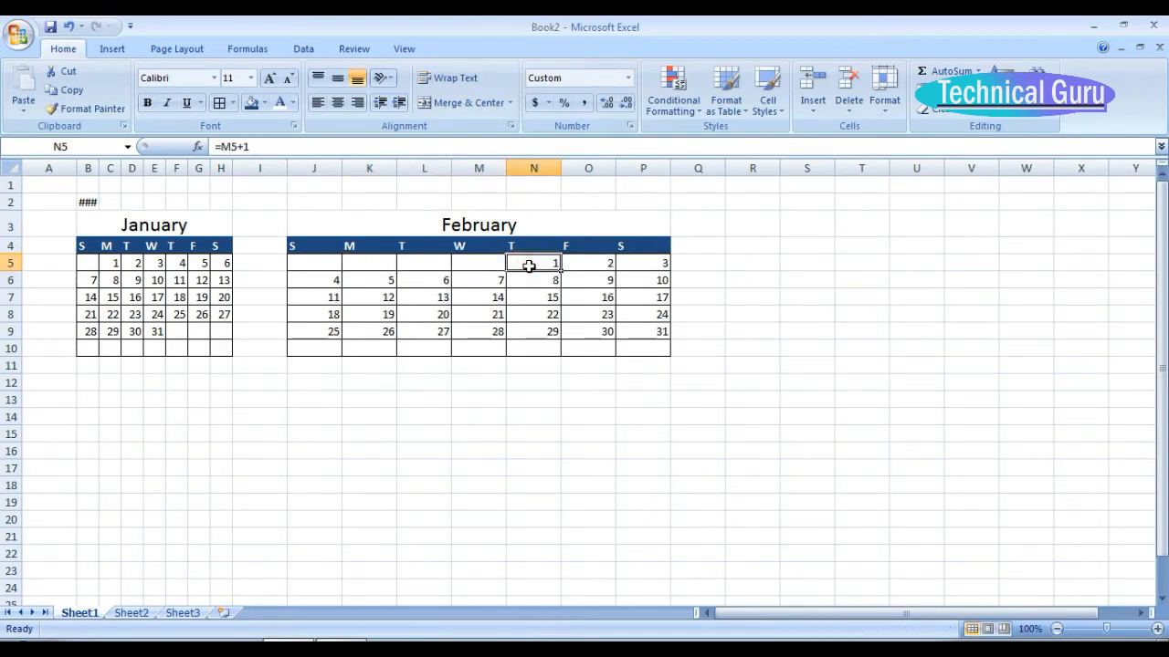
pyautogui.write('1-feb-18')
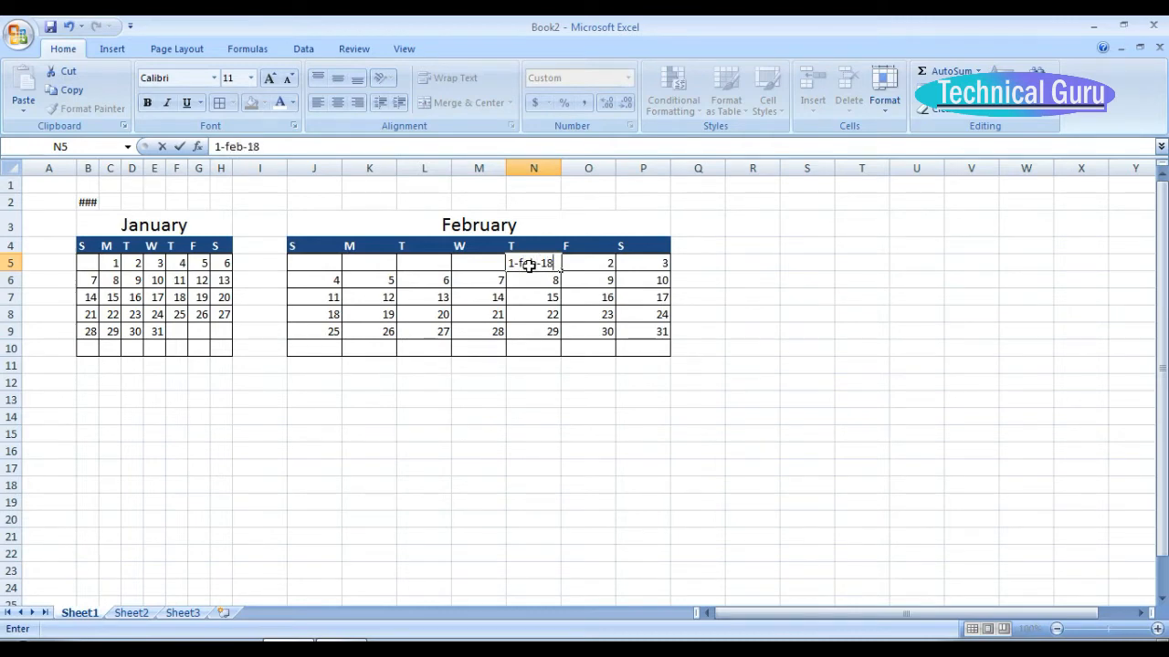
pyautogui.press('Return')
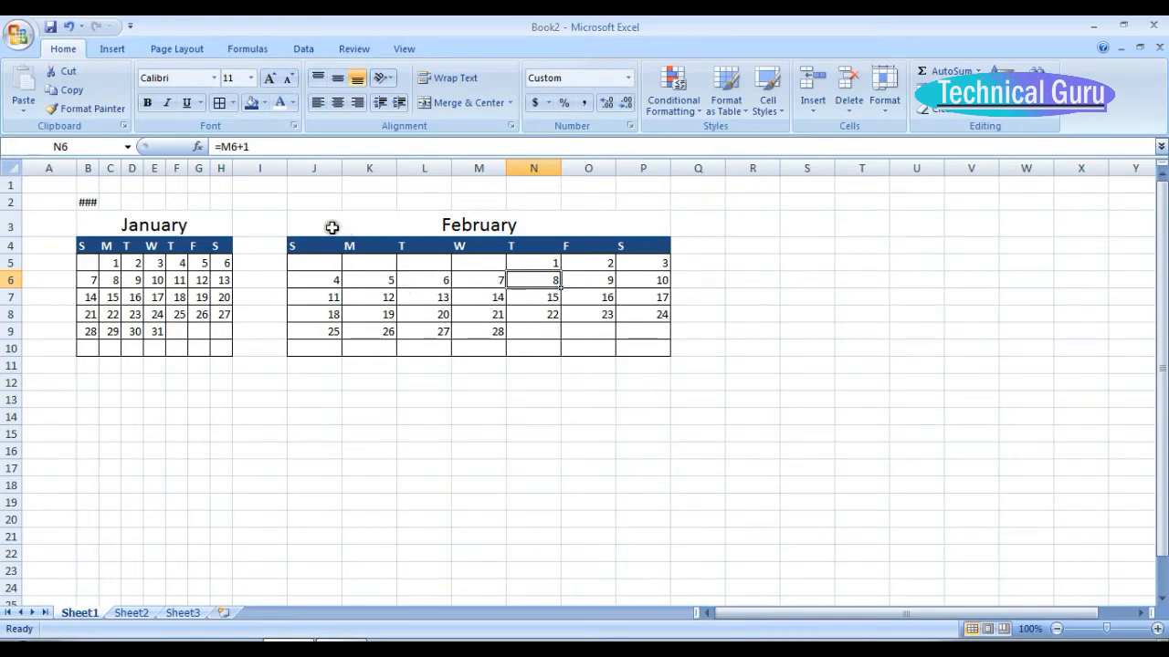
# Set the width of the February calendar columns J through P to 3.
pyautogui.moveTo(306, 171); pyautogui.dragTo(636, 176)
pyautogui.rightClick(536, 295)
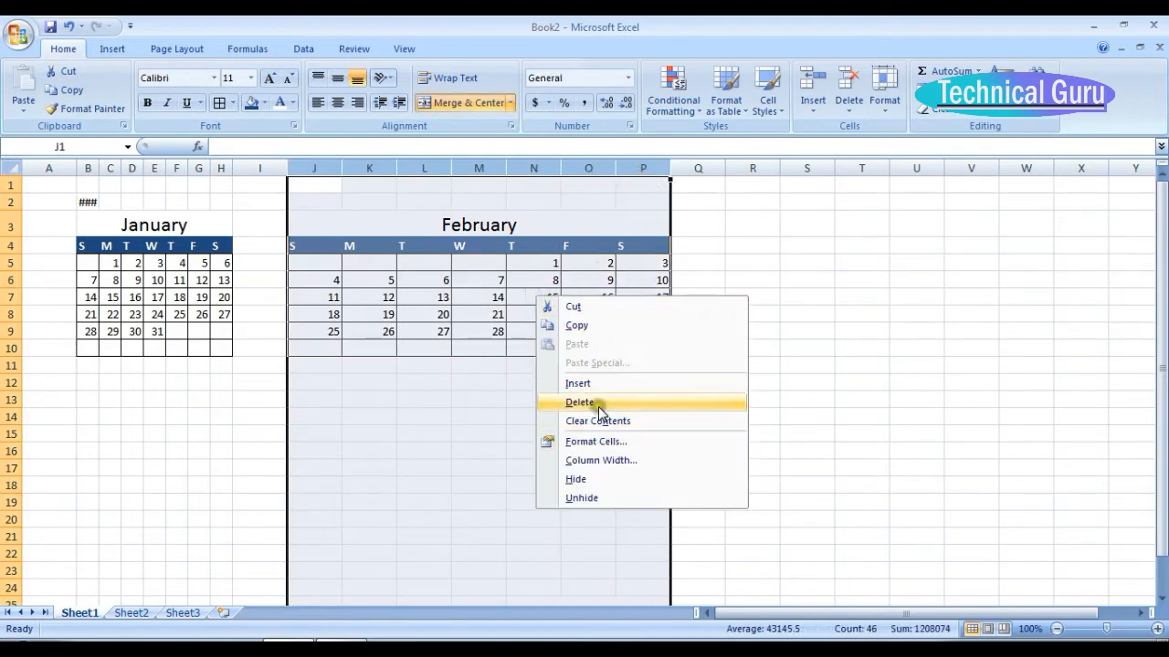
pyautogui.click(607, 460)
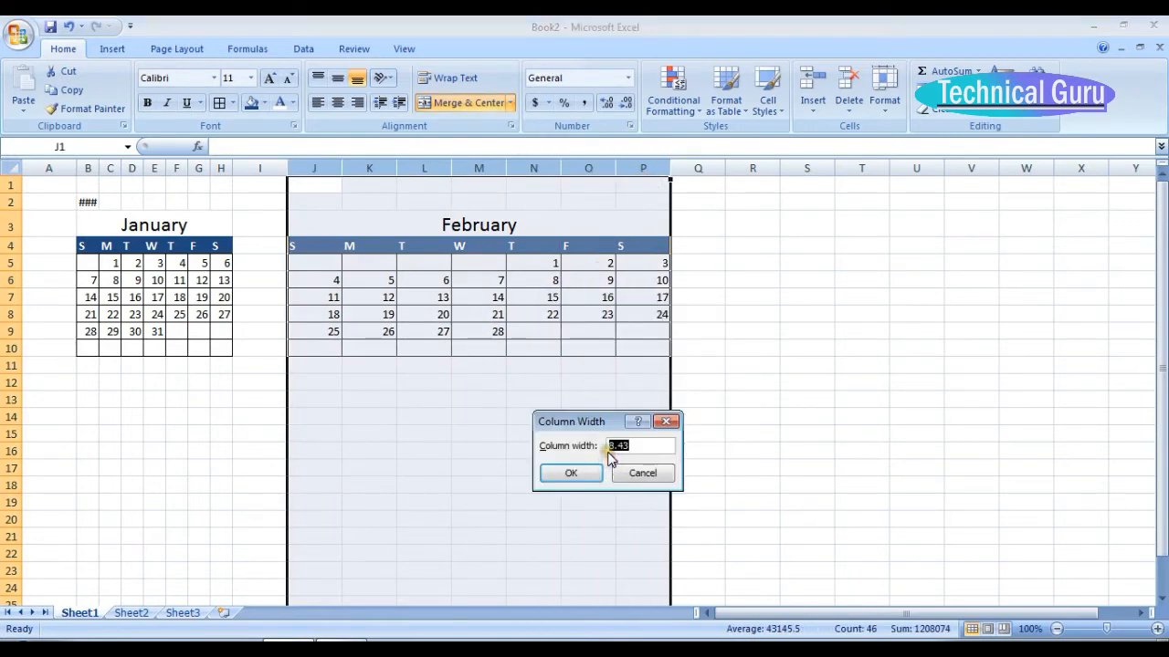
pyautogui.write('3')
pyautogui.press('Return')
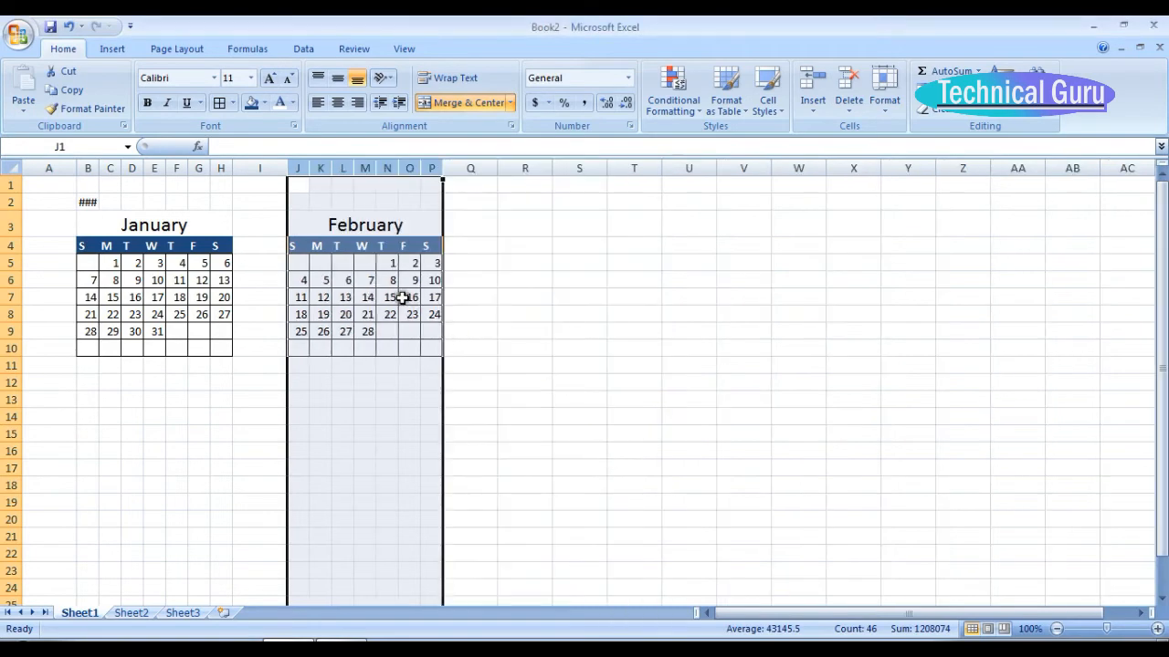
pyautogui.click(407, 364)
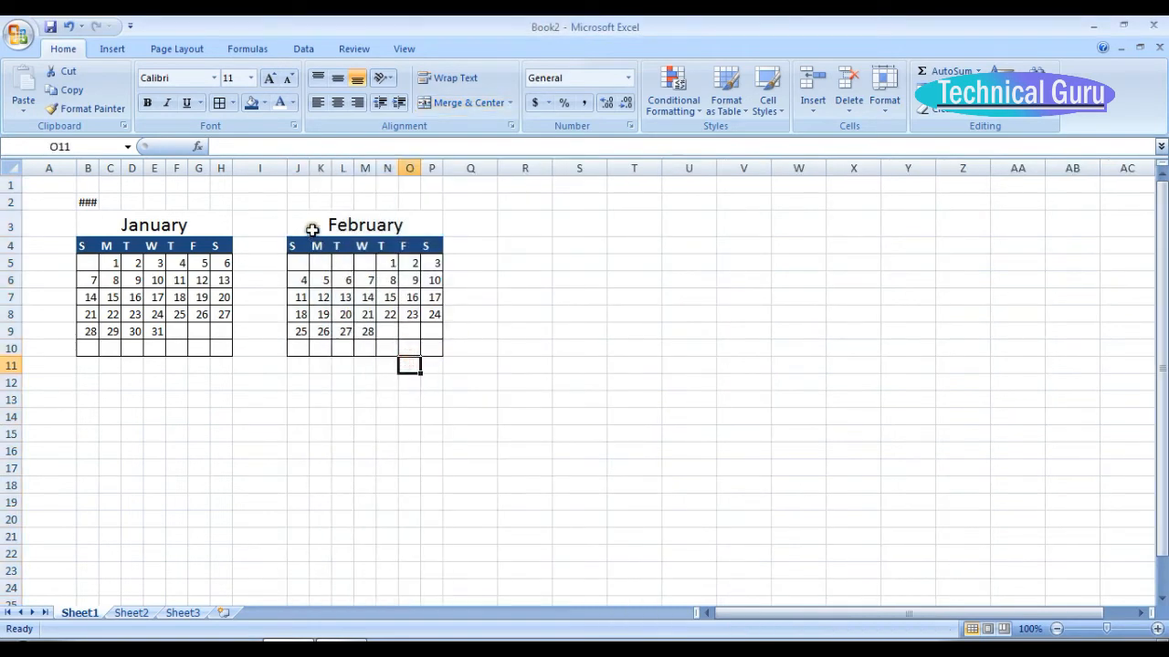
# Copy the February calendar J3:P10 to a new block starting at R3 and retitle the copy March.
pyautogui.moveTo(311, 229); pyautogui.dragTo(440, 343)
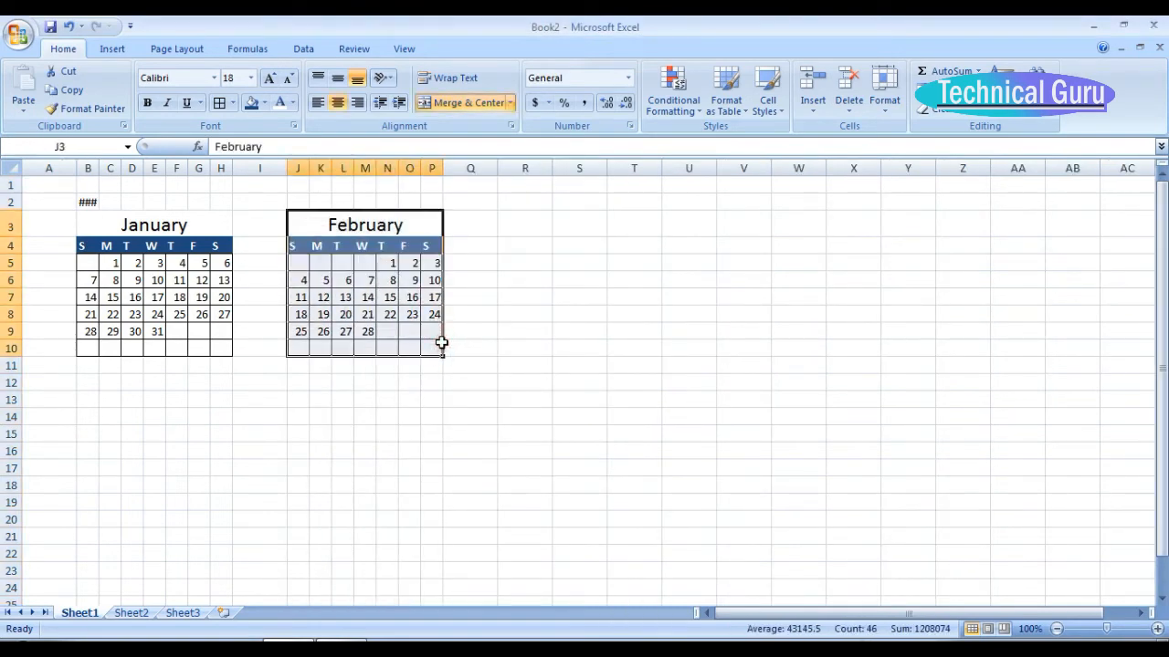
pyautogui.hotkey('ctrl', 'c')
pyautogui.click(515, 230)
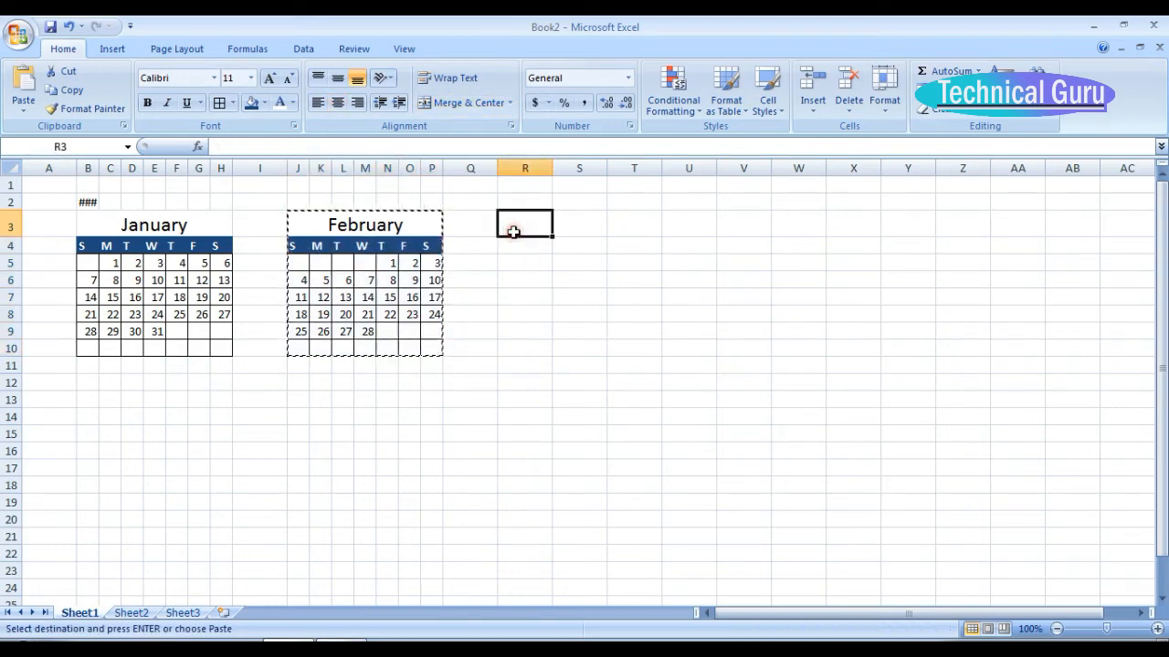
pyautogui.hotkey('ctrl', 'v')
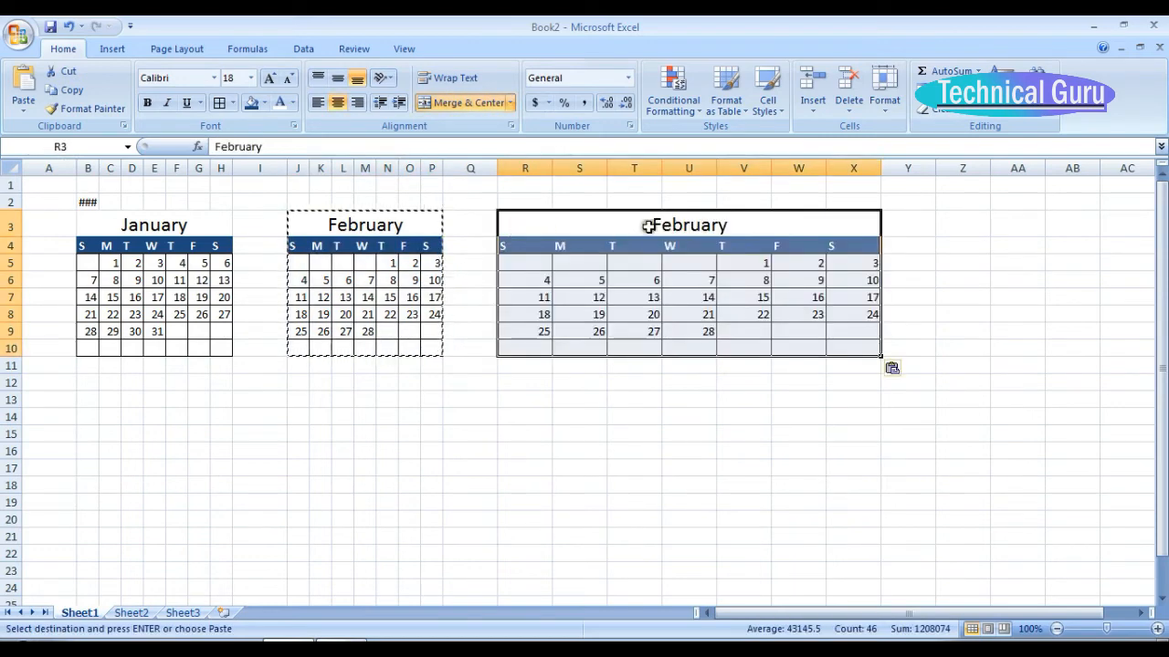
pyautogui.write('M')
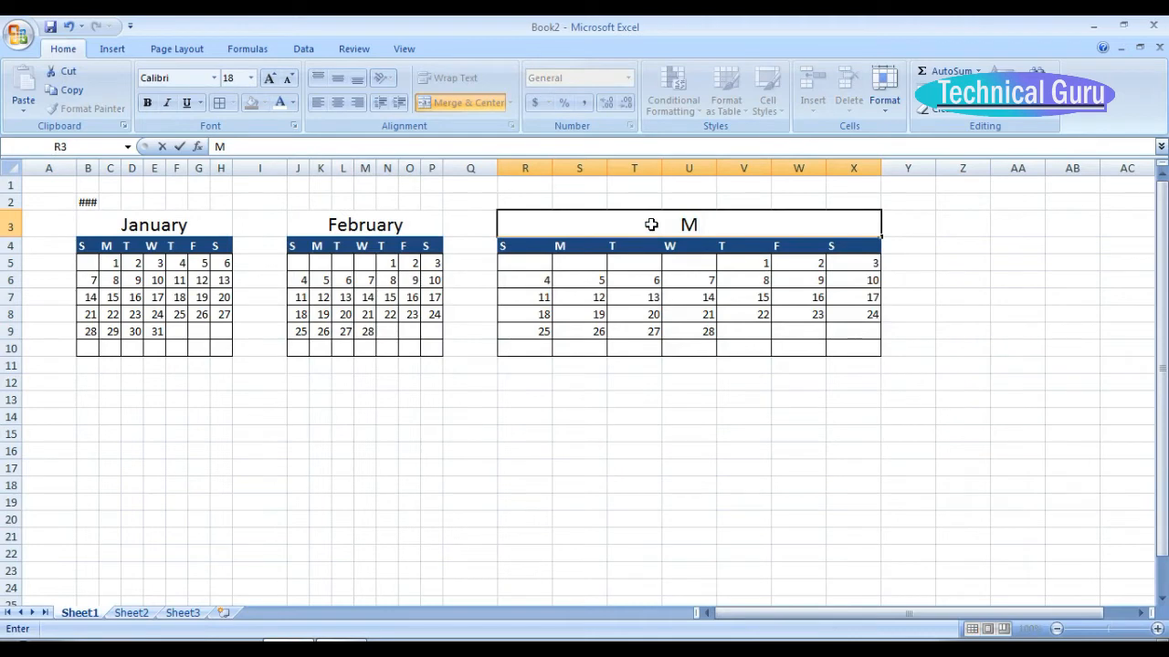
pyautogui.write('arch')
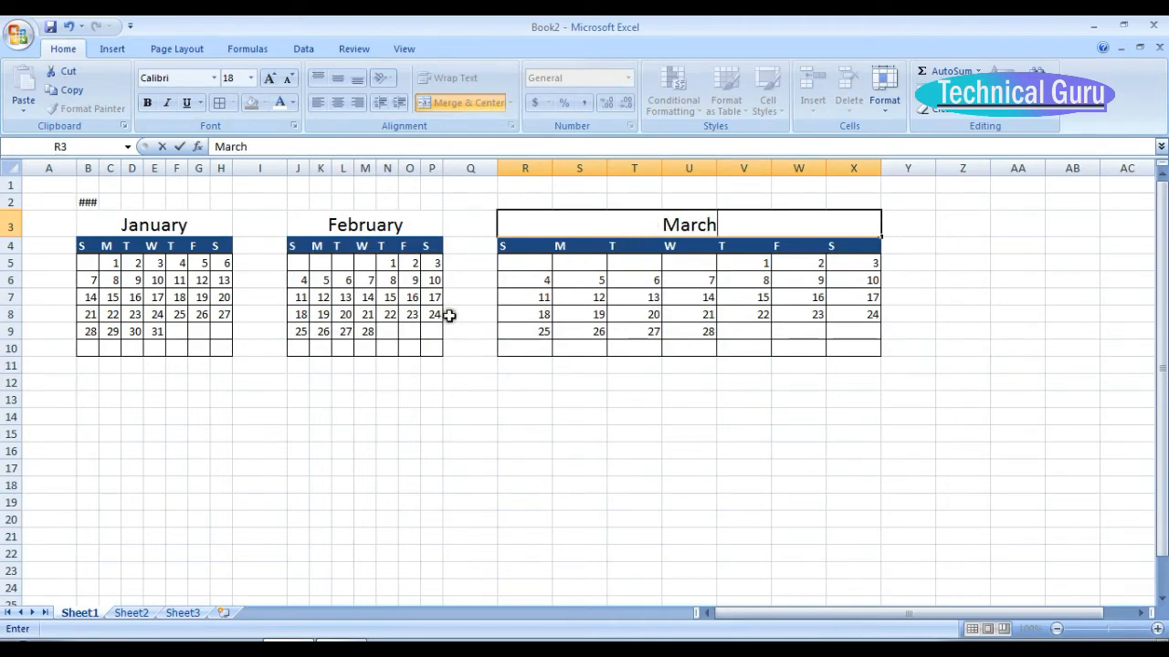
# Enter the date 1 March 2018 in the first Thursday cell of the March calendar, V5.
pyautogui.click(751, 266)
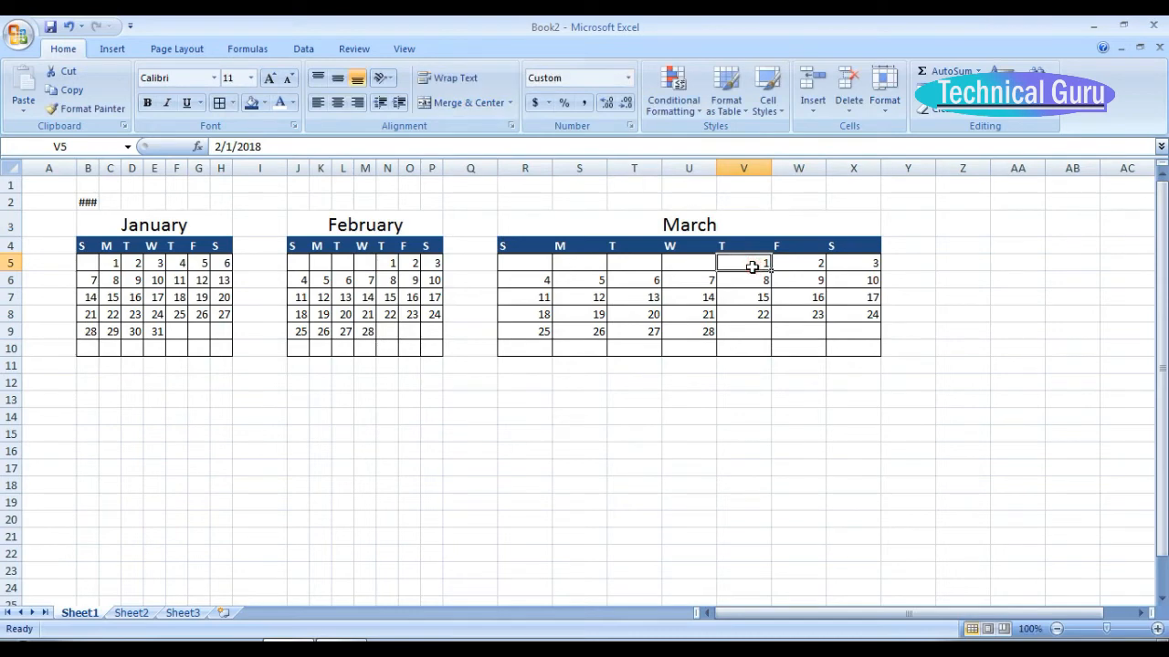
pyautogui.write('1-mar-18')
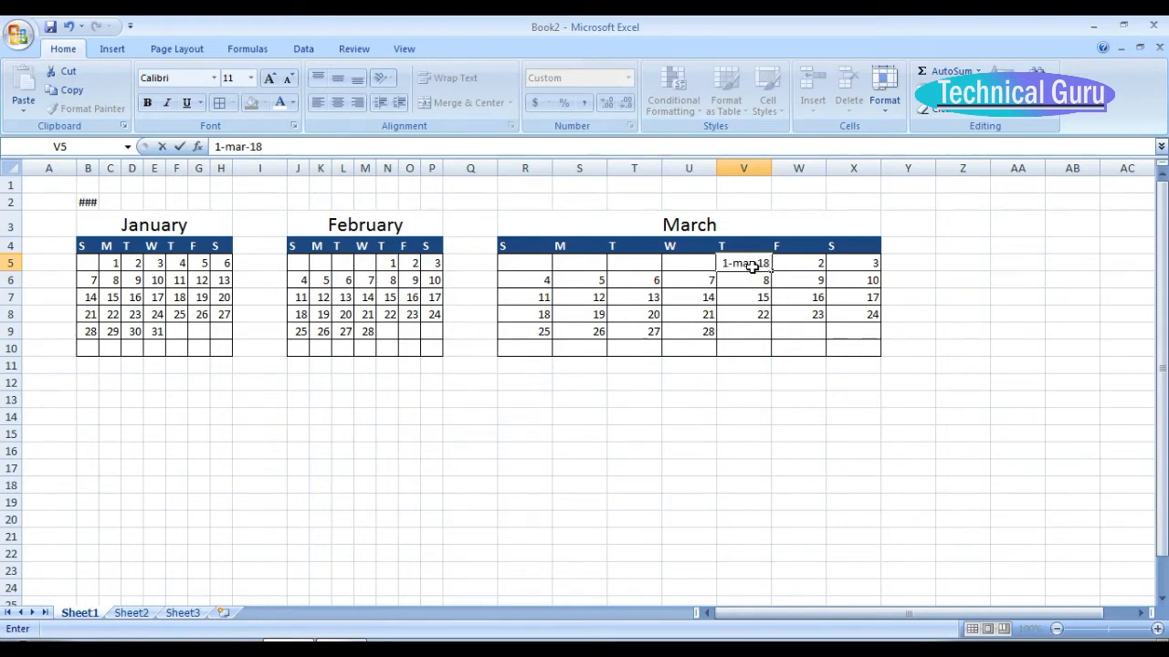
pyautogui.press('Return')
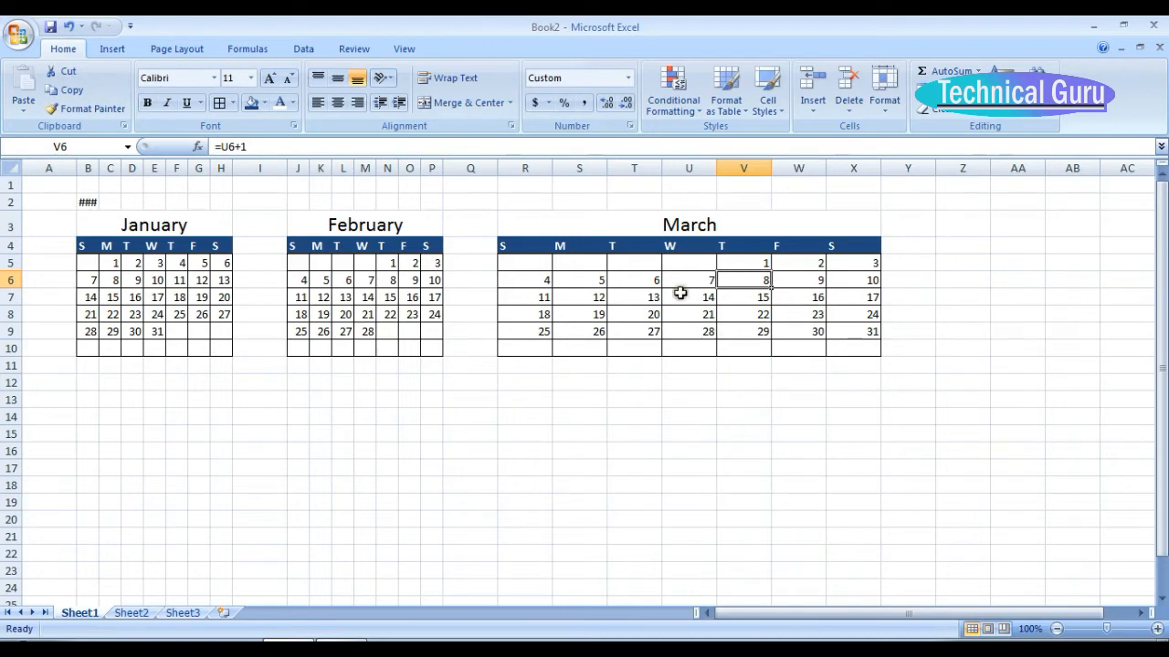
# Set the width of the March calendar columns R through X to 3.
pyautogui.moveTo(545, 168); pyautogui.dragTo(862, 175)
pyautogui.rightClick(699, 338)
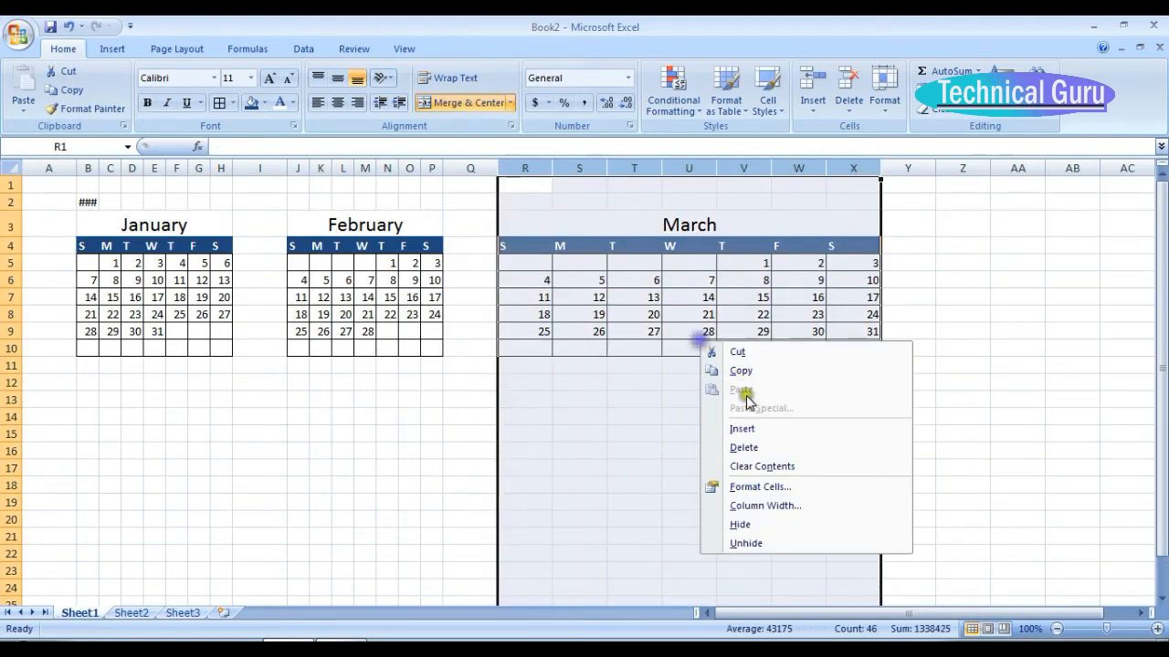
pyautogui.click(773, 503)
pyautogui.write('3')
pyautogui.press('Return')
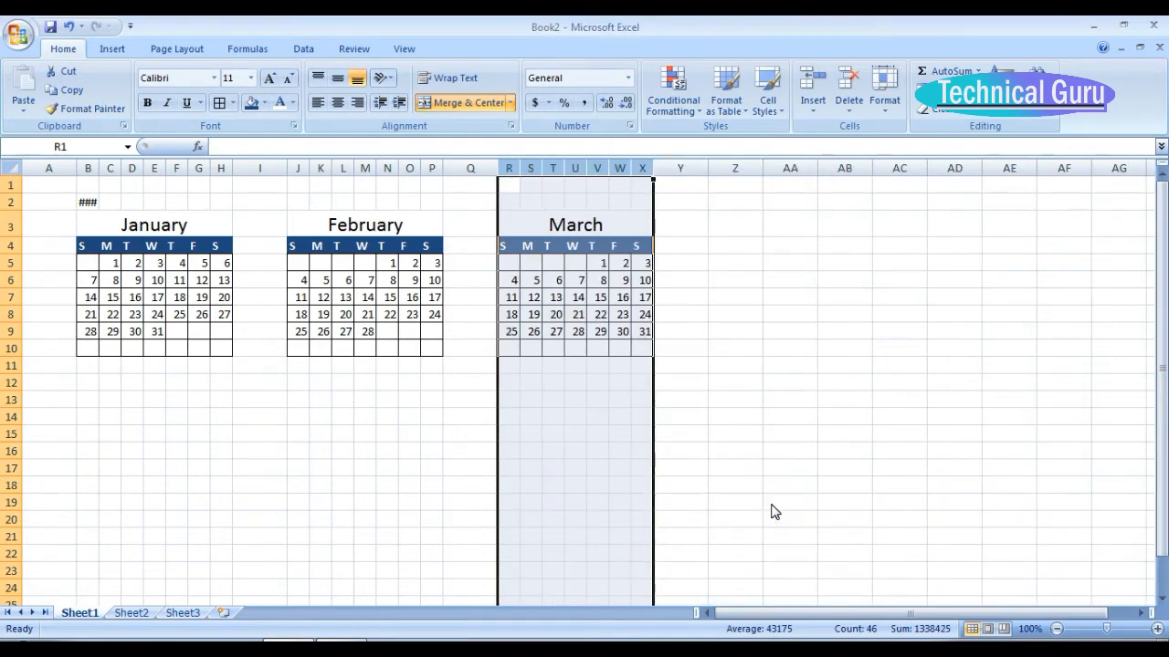
# Narrow the spacer columns I and Q between the month calendars to about the width of a day column.
pyautogui.click(735, 466)
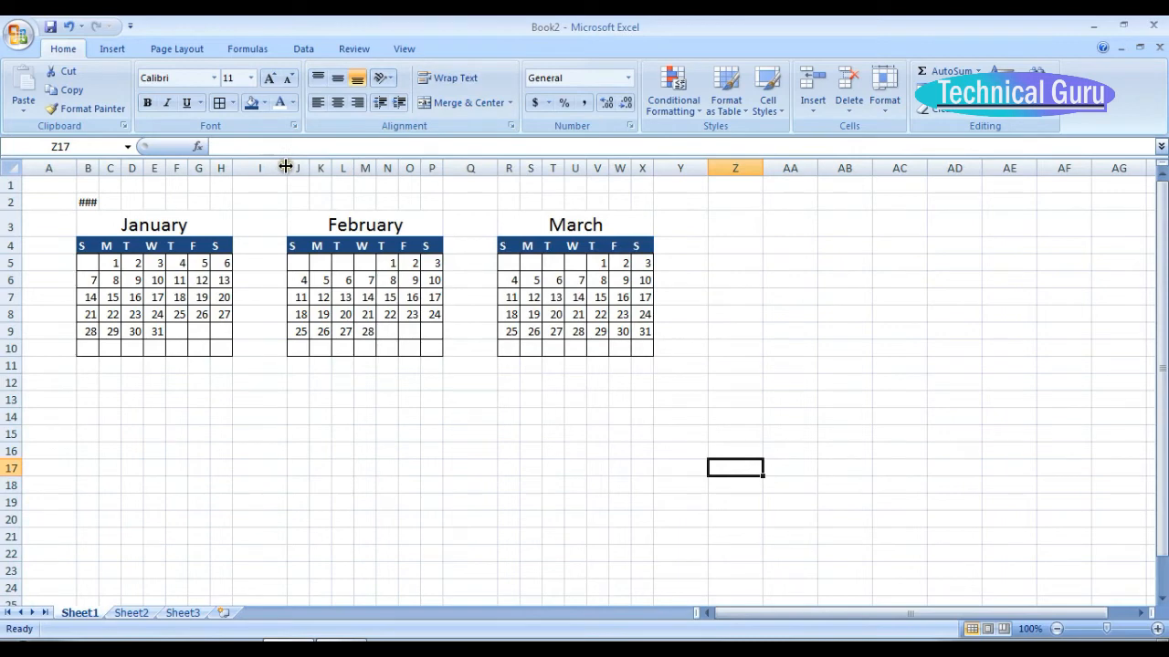
pyautogui.moveTo(285, 166); pyautogui.dragTo(253, 172)
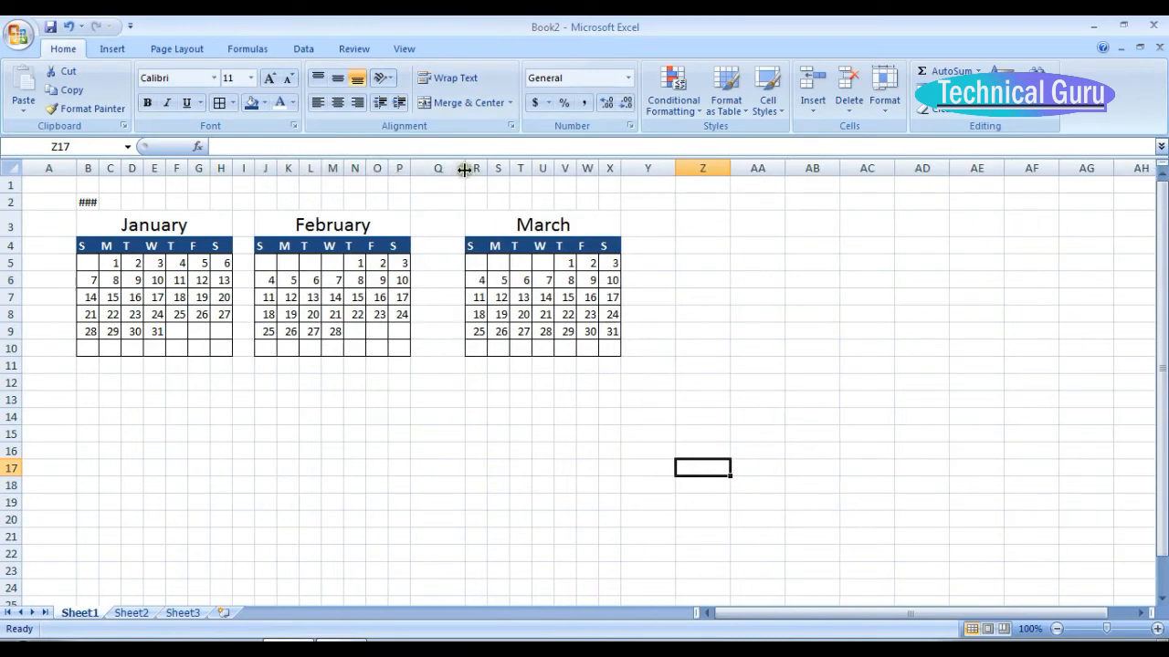
pyautogui.moveTo(463, 168); pyautogui.dragTo(428, 176)
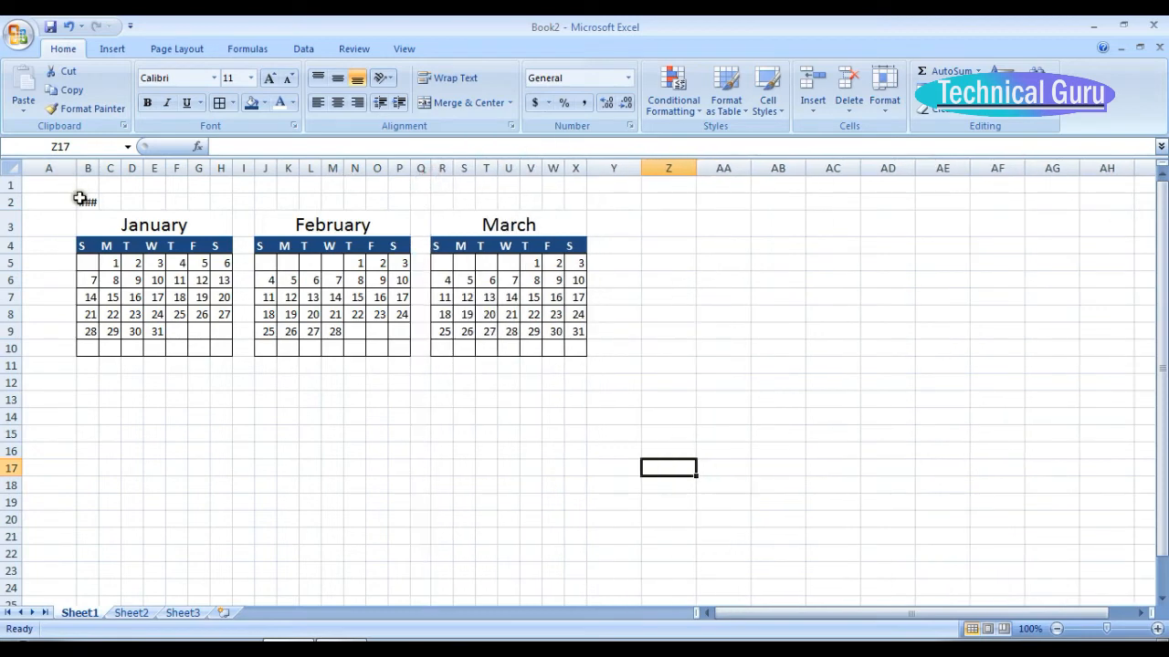
# Merge and center the year 2018 across B2:X2 above the three months and increase its font size to 16.
pyautogui.moveTo(83, 200); pyautogui.dragTo(568, 204)
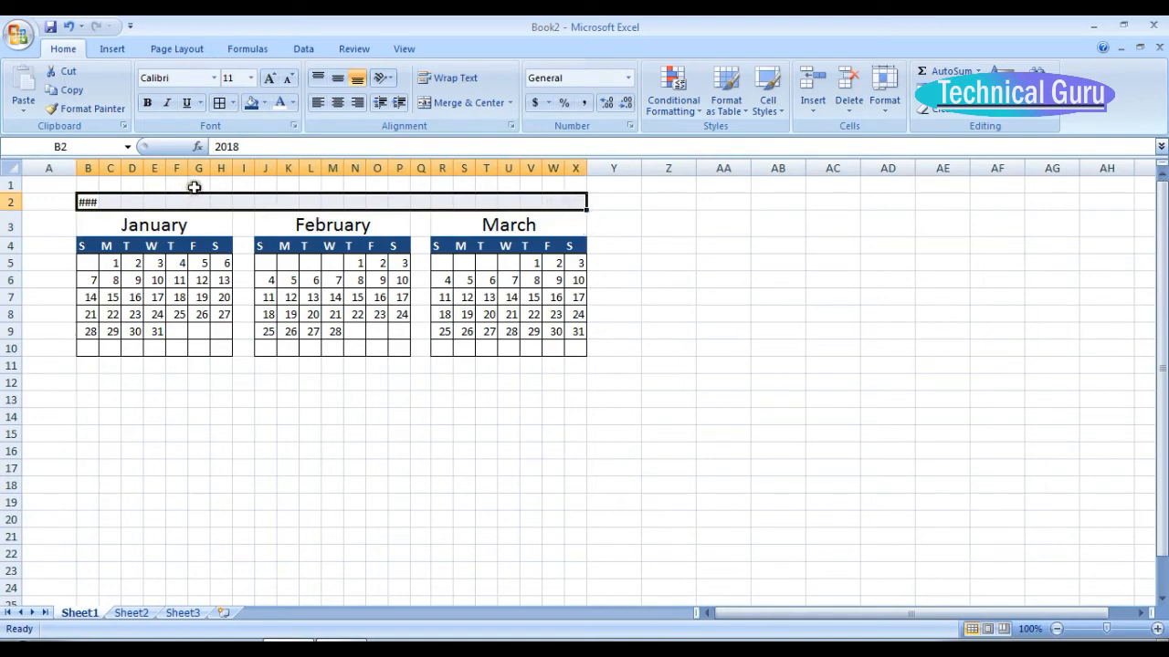
pyautogui.click(462, 101)
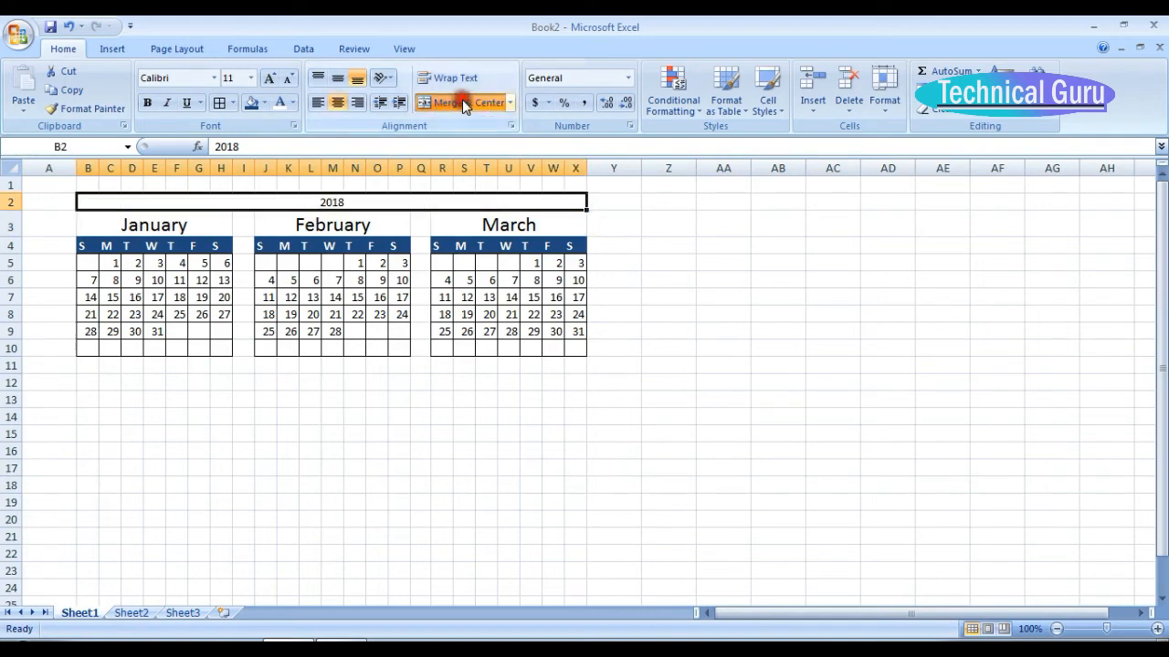
pyautogui.click(271, 80)
pyautogui.click(271, 80)
# Enlarge the merged 2018 title to font size 20, make it bold and fill it with a light tan colour.
pyautogui.click(272, 80)
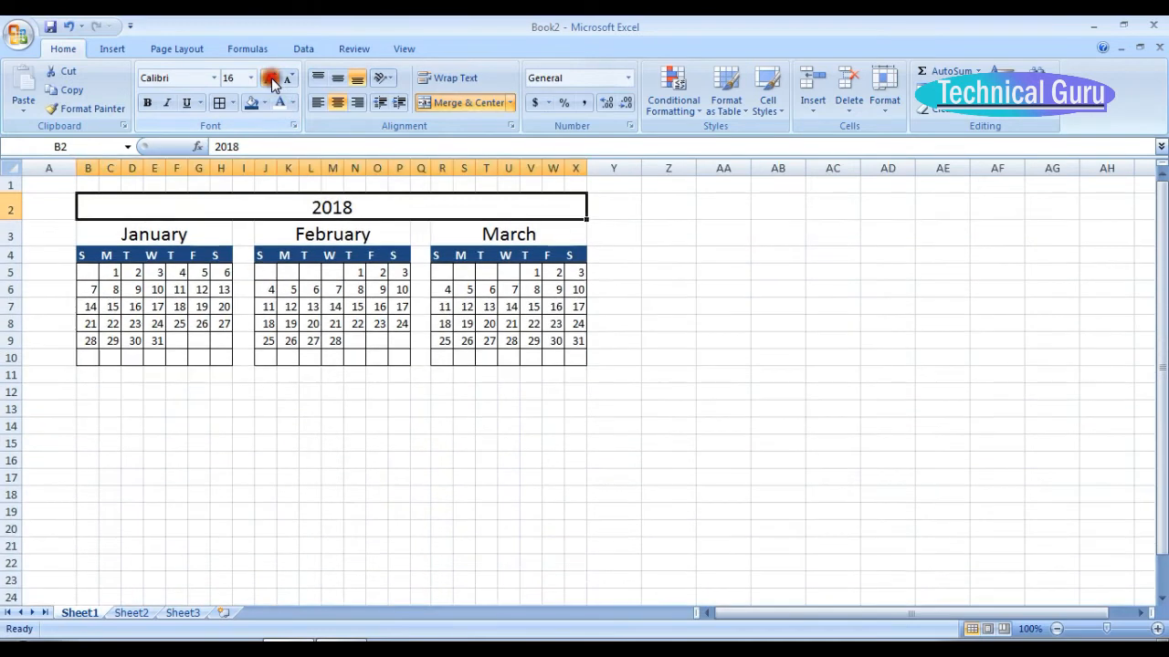
pyautogui.click(272, 80)
pyautogui.click(271, 81)
pyautogui.click(147, 102)
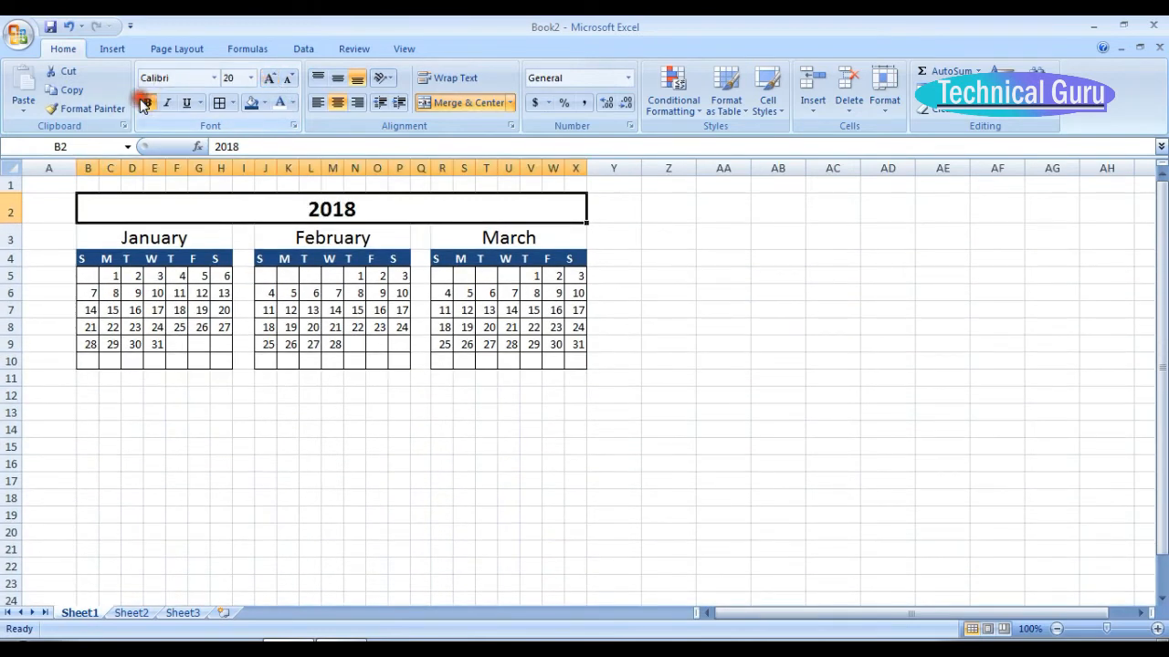
pyautogui.click(264, 107)
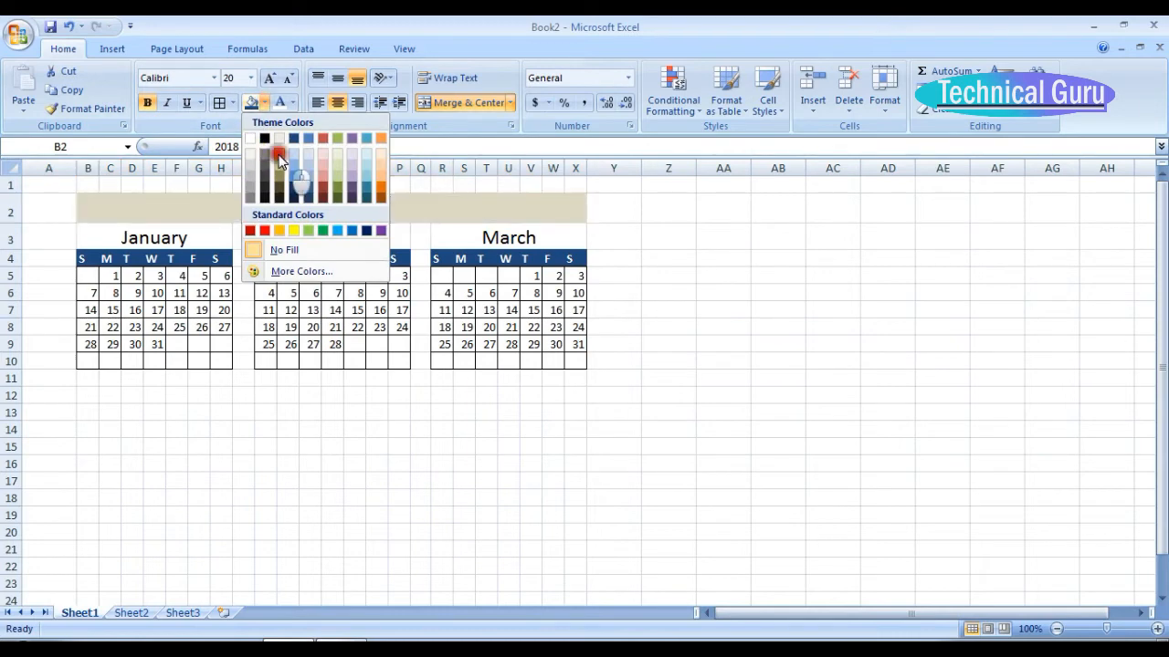
pyautogui.click(278, 153)
pyautogui.click(423, 237)
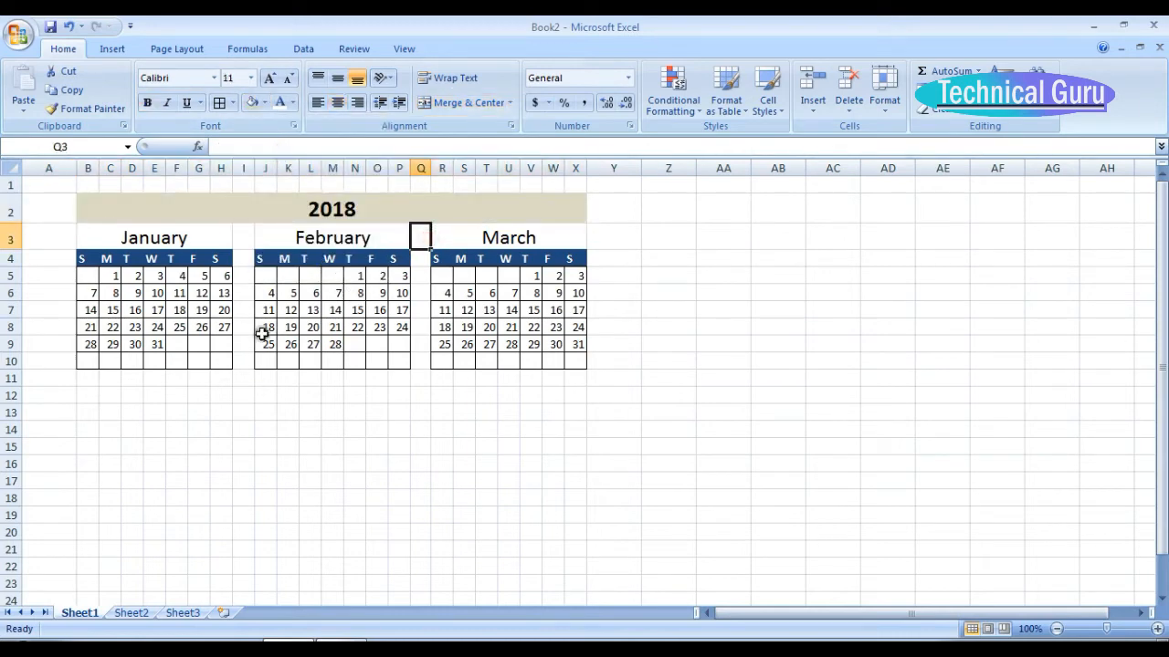
# Copy the January to March calendars in B3:X10 and paste them below, starting at B12.
pyautogui.moveTo(107, 240); pyautogui.dragTo(538, 361)
pyautogui.click(374, 347)
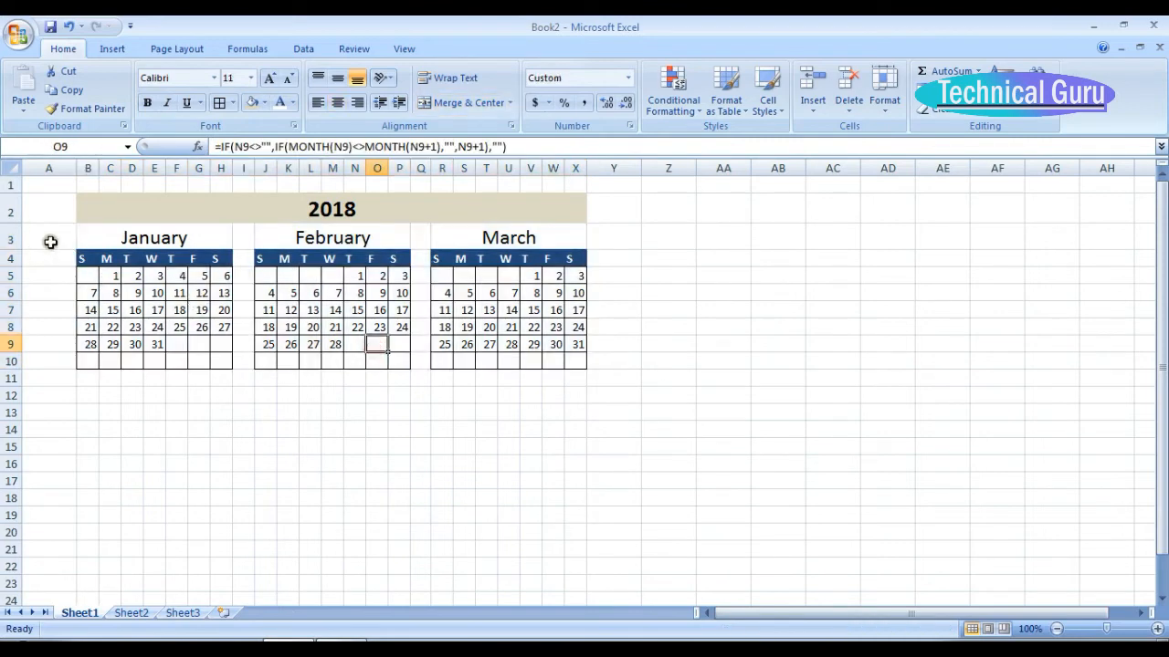
pyautogui.moveTo(89, 240); pyautogui.dragTo(485, 359)
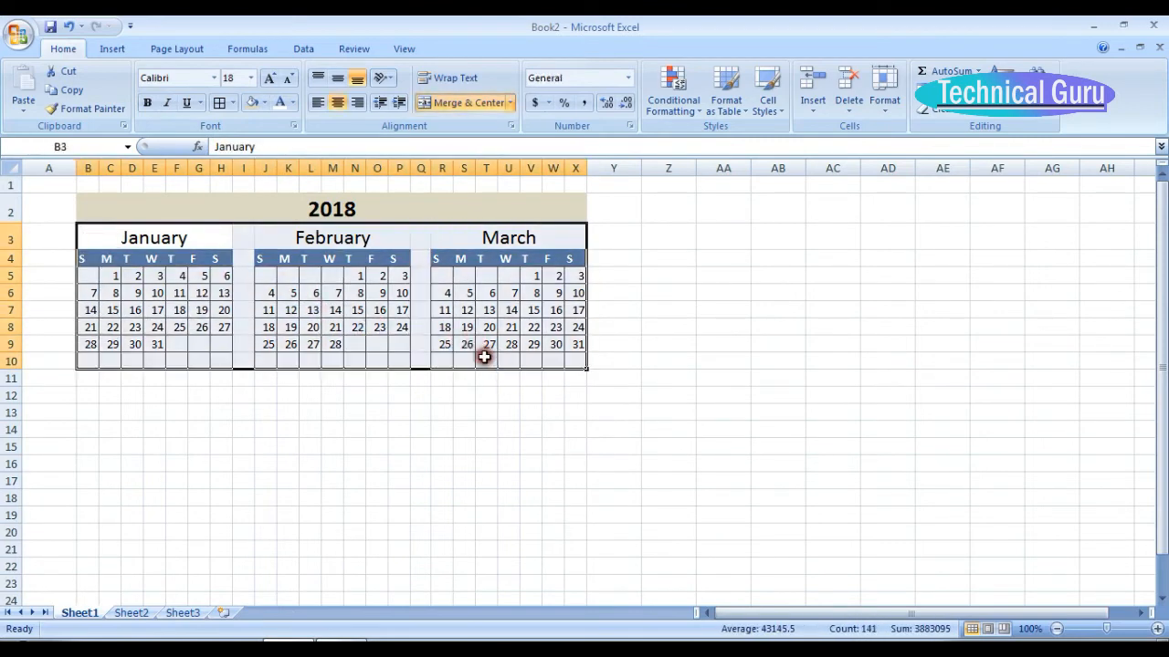
pyautogui.hotkey('ctrl', 'c')
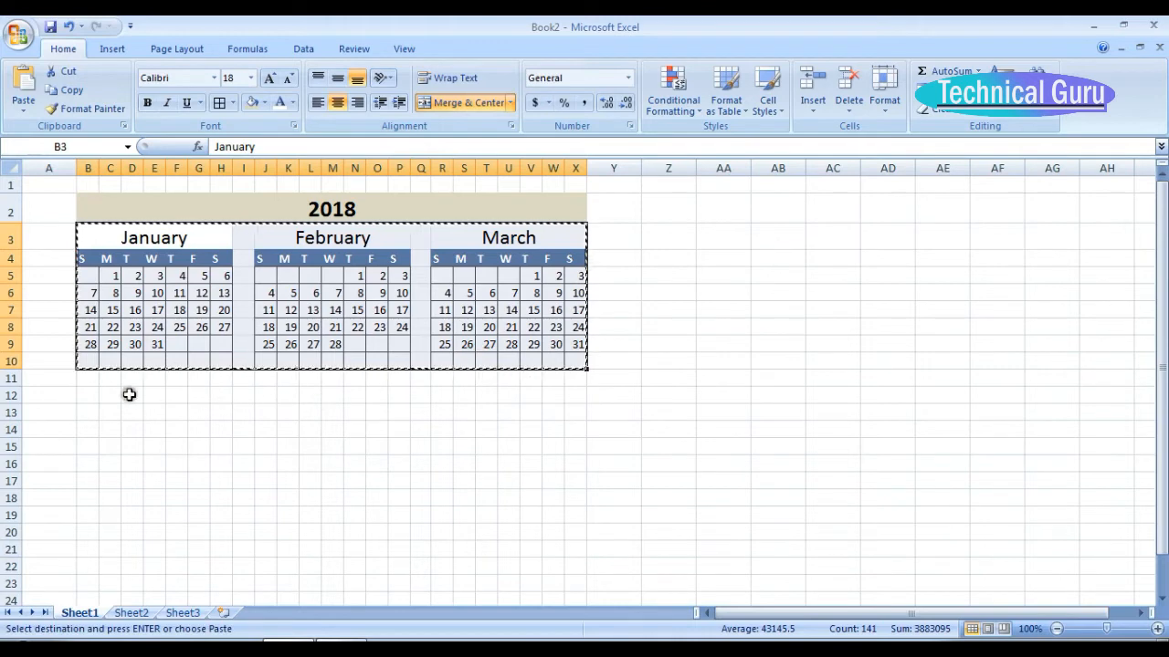
pyautogui.click(88, 397)
pyautogui.hotkey('ctrl', 'v')
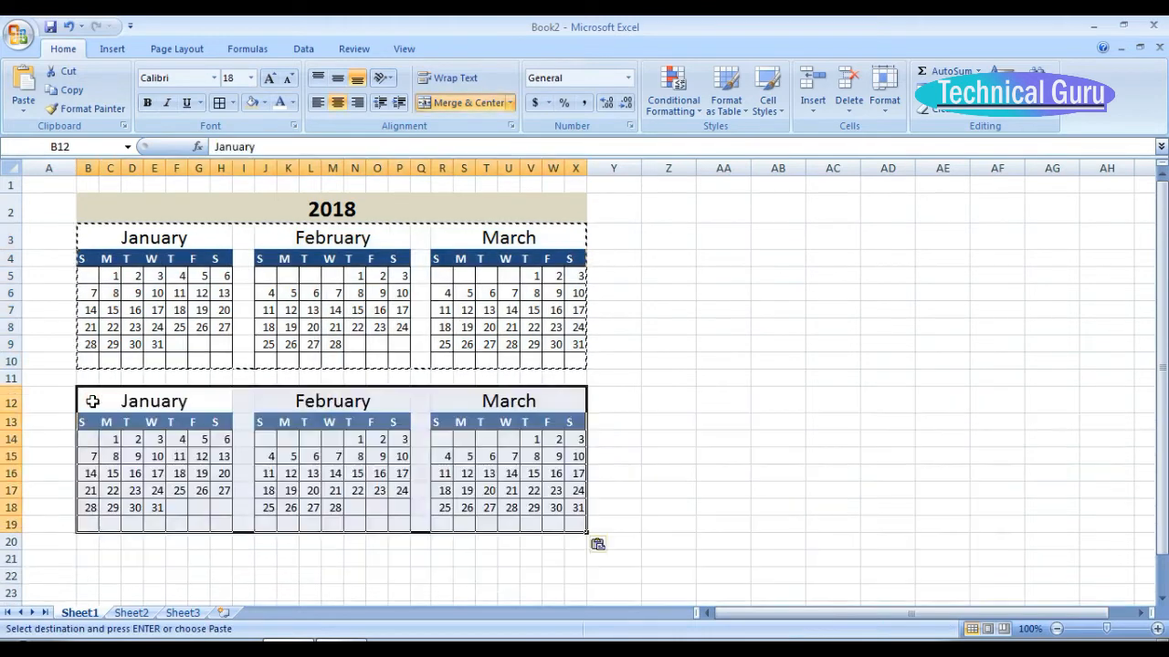
# Change the heading of the first calendar in the pasted row, B12, to April.
pyautogui.click(161, 406)
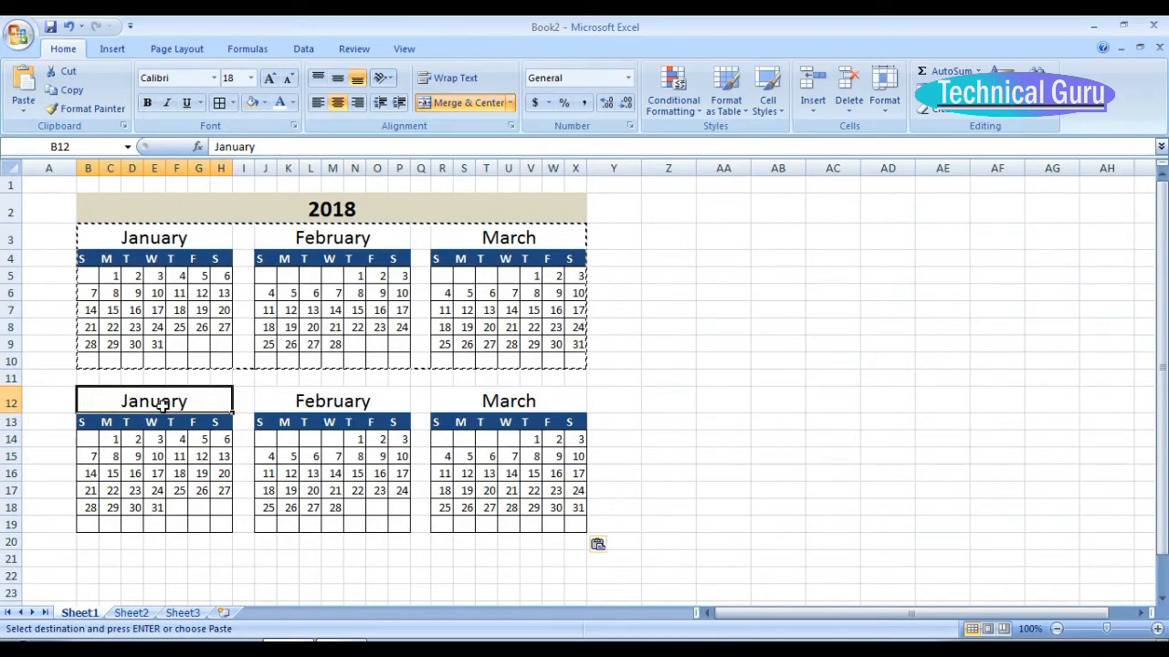
pyautogui.write('apr')
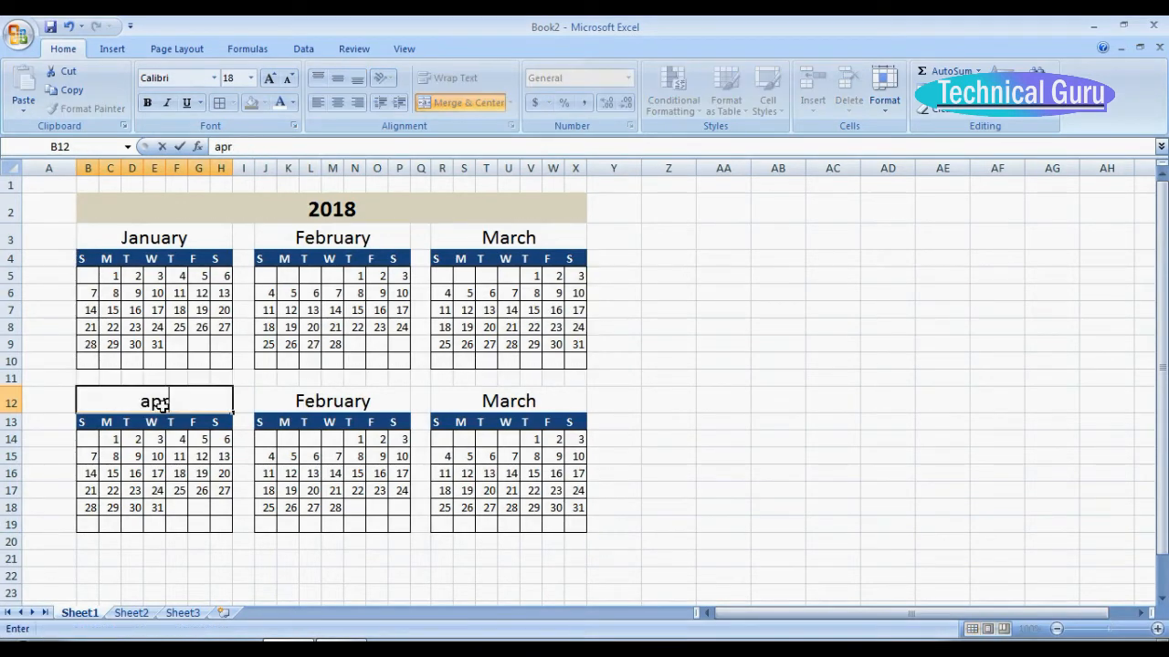
pyautogui.write('il')
# Enter 1 April in the first Sunday cell B14 and the formula =B14+1 in the Monday cell C14.
pyautogui.click(114, 441)
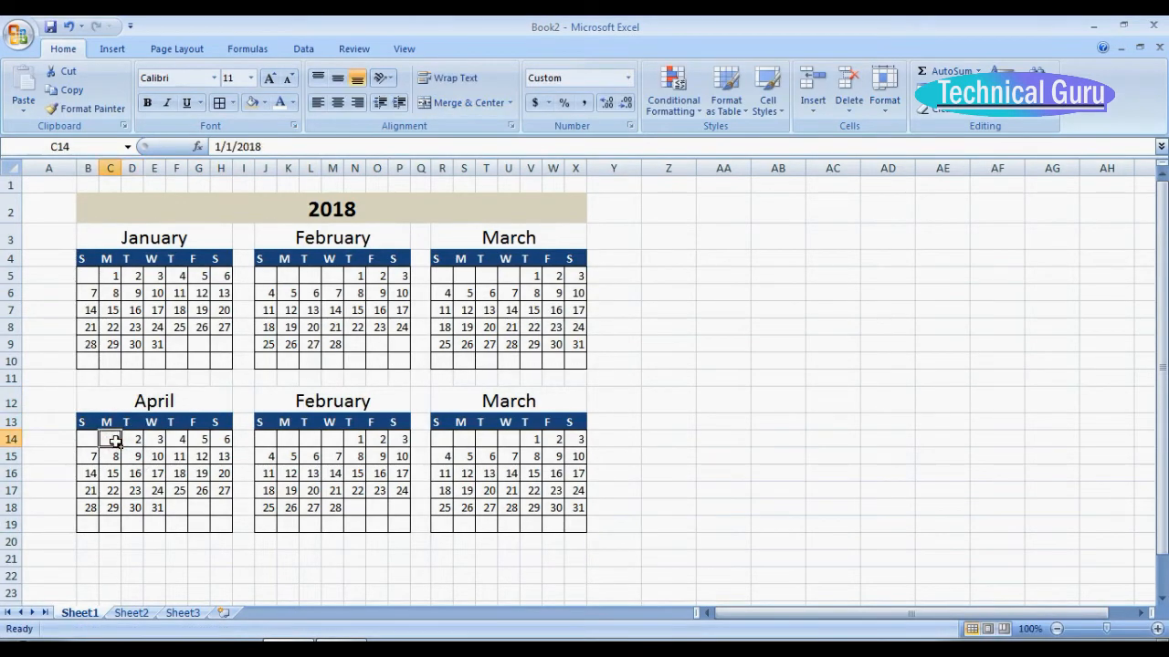
pyautogui.click(86, 439)
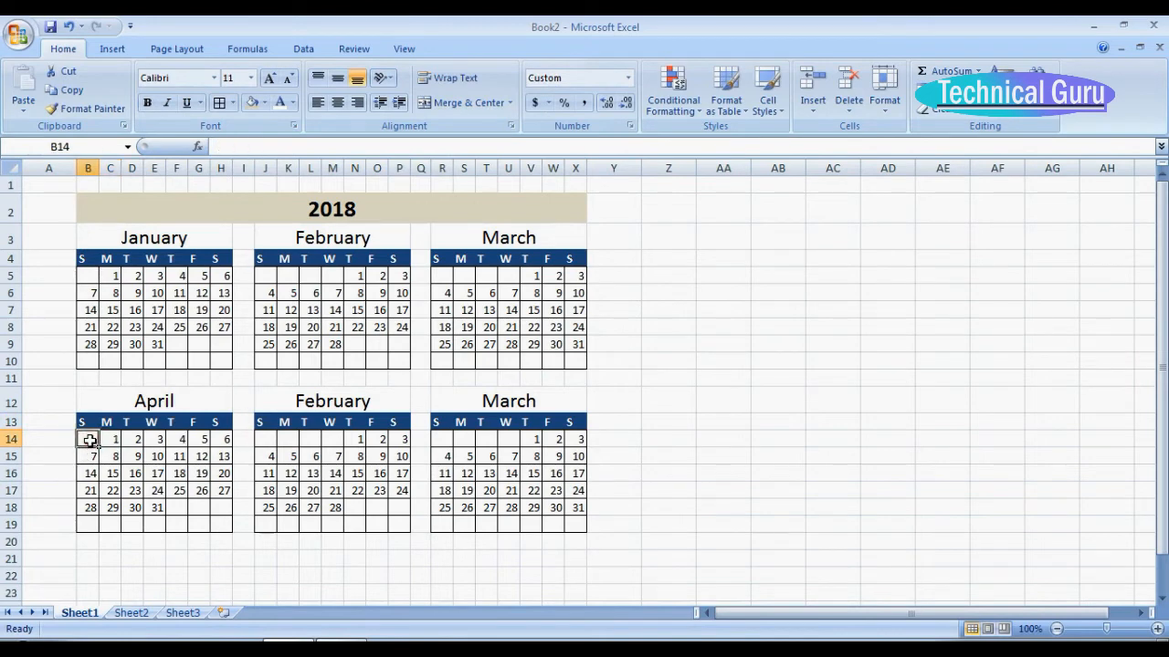
pyautogui.write('1-apr-17')
pyautogui.press('Return')
pyautogui.click(115, 442)
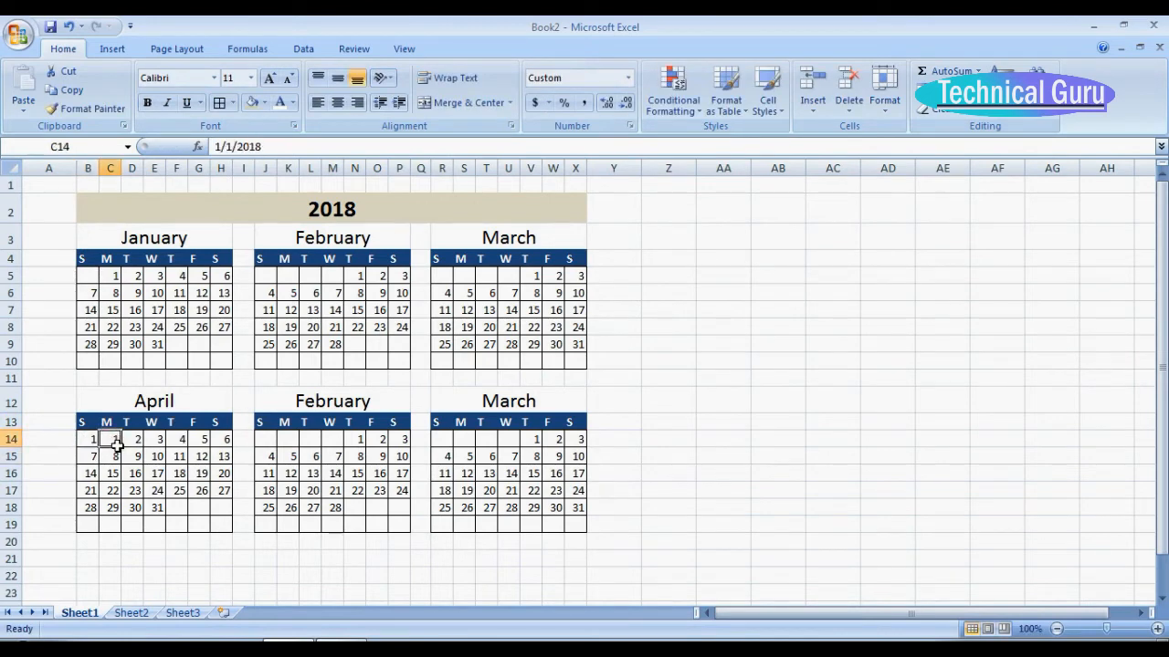
pyautogui.write('=B14+1')
pyautogui.press('Return')
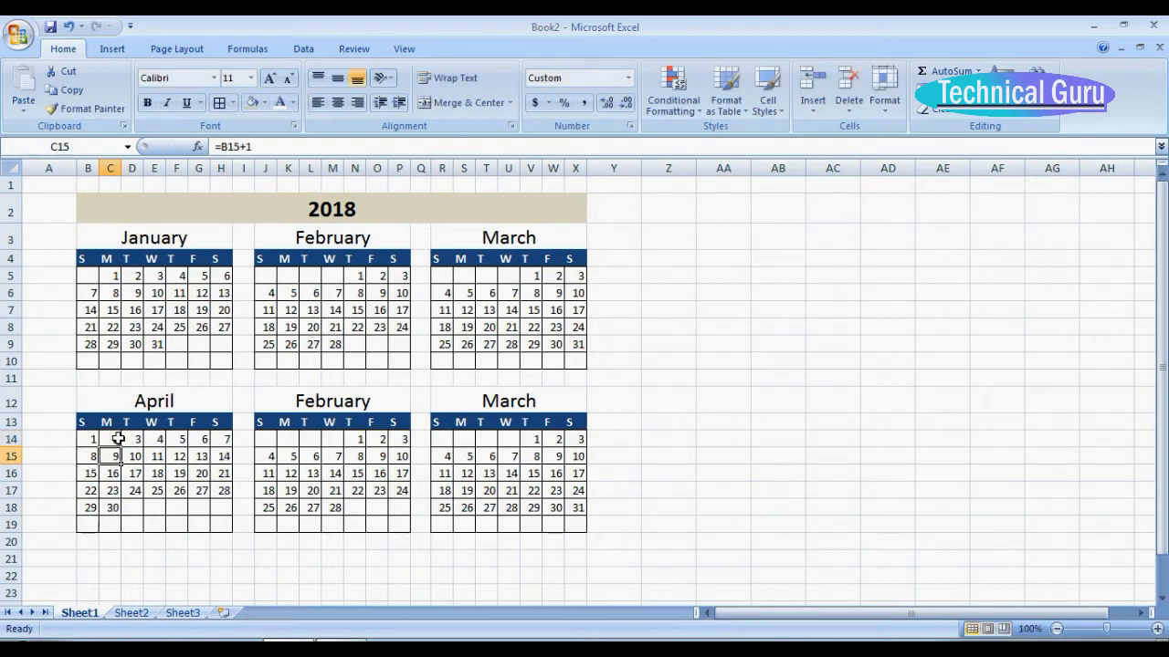
# Enter the date 1-may-18 in the first Tuesday cell L14 and the formula =L14+1 in the Wednesday cell M14.
pyautogui.click(308, 440)
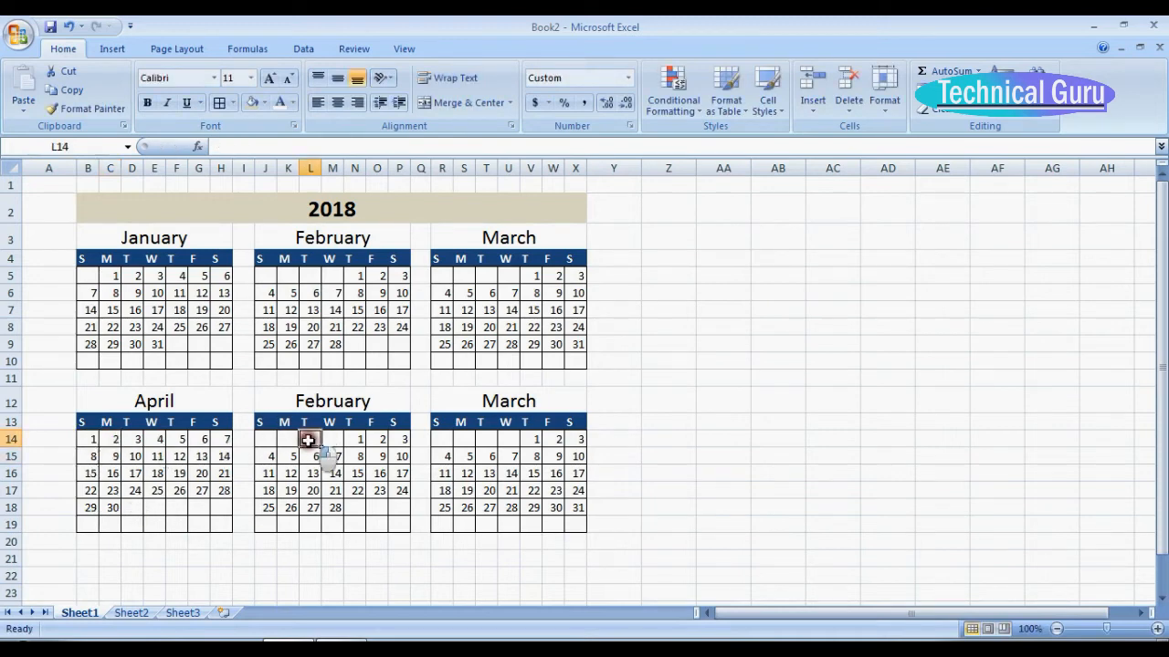
pyautogui.write('1-')
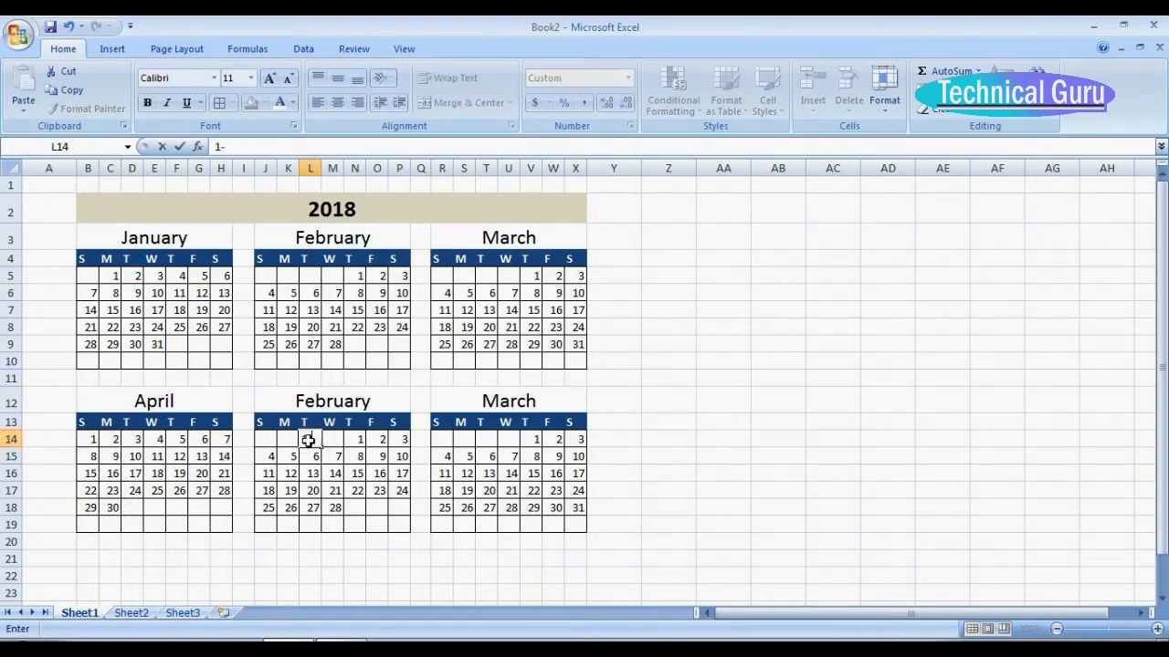
pyautogui.write('may-18')
pyautogui.press('Return')
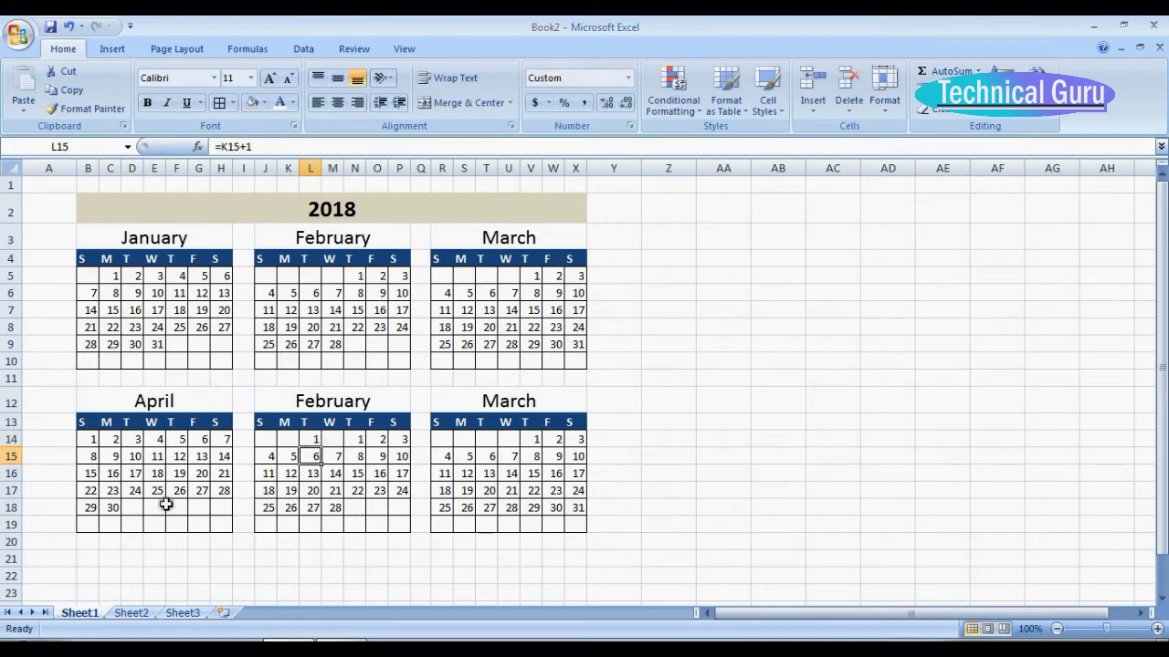
pyautogui.click(338, 439)
pyautogui.write('=')
pyautogui.click(313, 439)
pyautogui.press('Return')
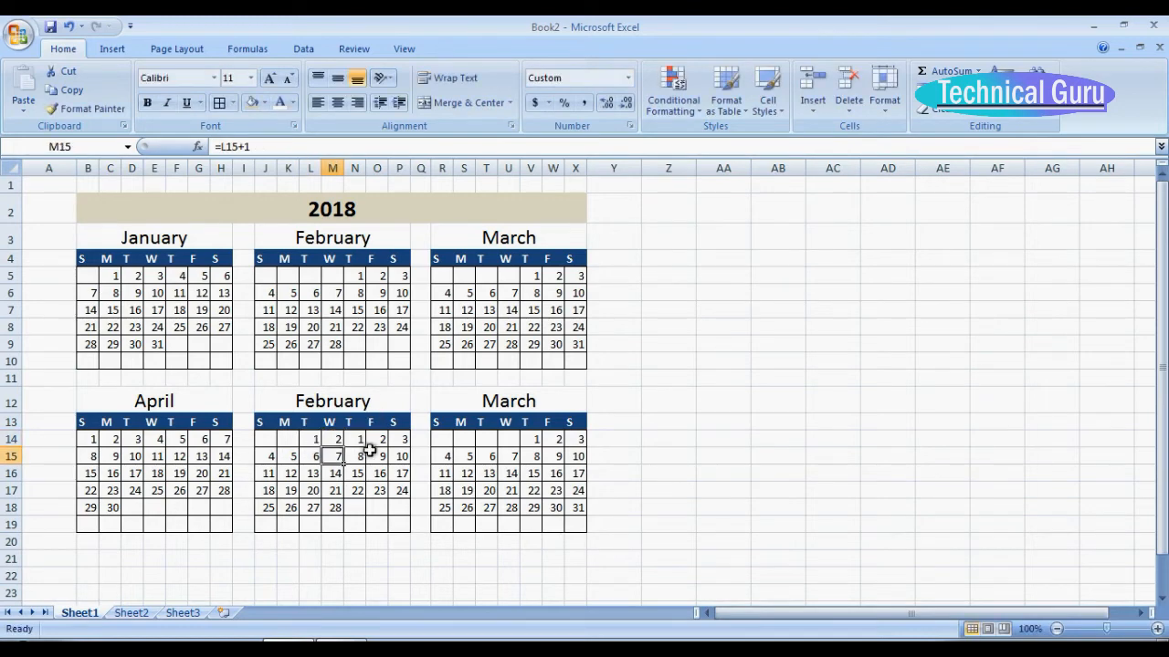
pyautogui.click(356, 439)
pyautogui.write('=')
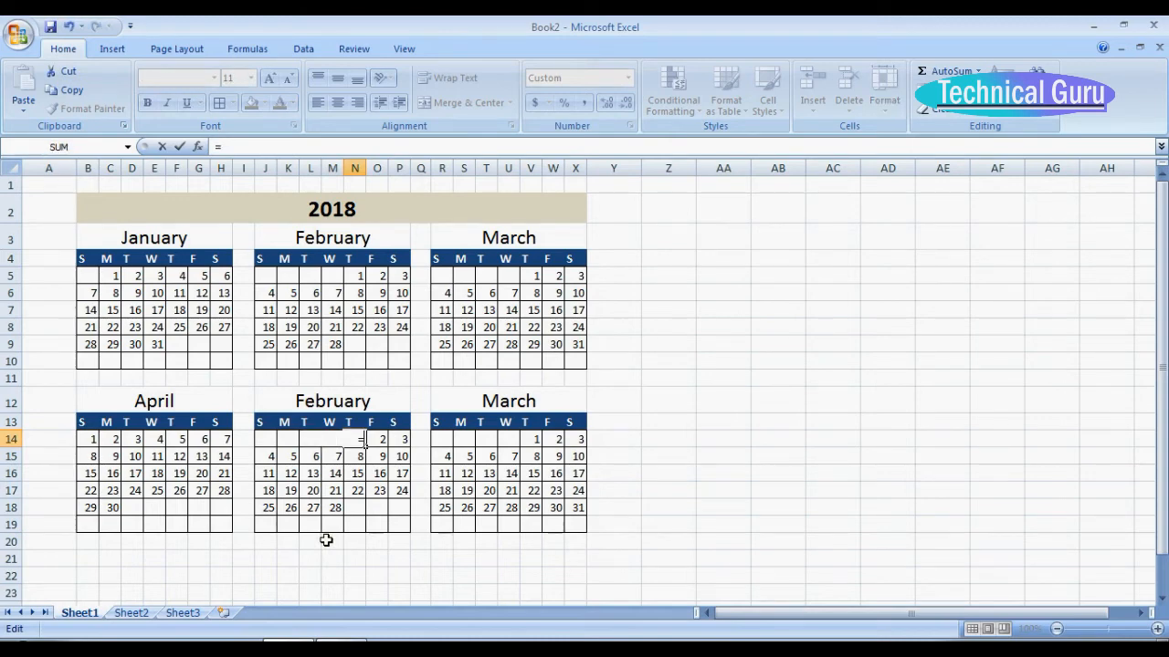
pyautogui.click(361, 470)
pyautogui.press('BackSpace')
pyautogui.press('BackSpace')
pyautogui.press('BackSpace')
pyautogui.click(337, 441)
pyautogui.press('BackSpace')
pyautogui.click(332, 448)
pyautogui.click(334, 440)
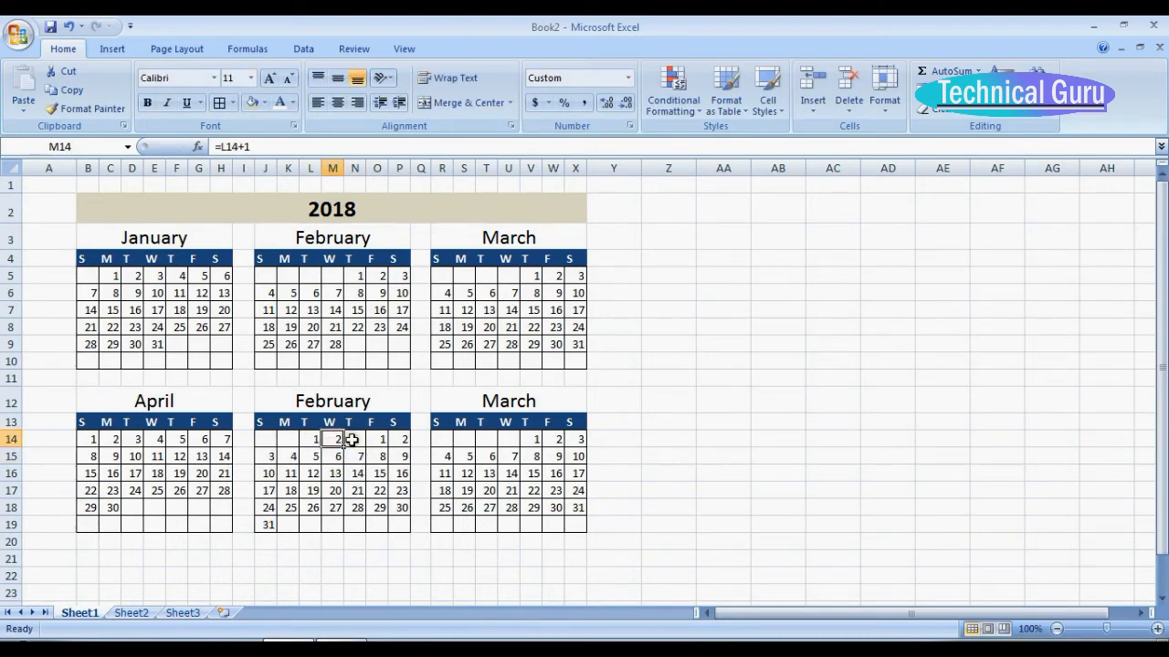
# Enter the formula =M14+1 in the first Thursday cell N14 of the calendar below February.
pyautogui.click(356, 440)
pyautogui.write('=m14+1')
pyautogui.press('Return')
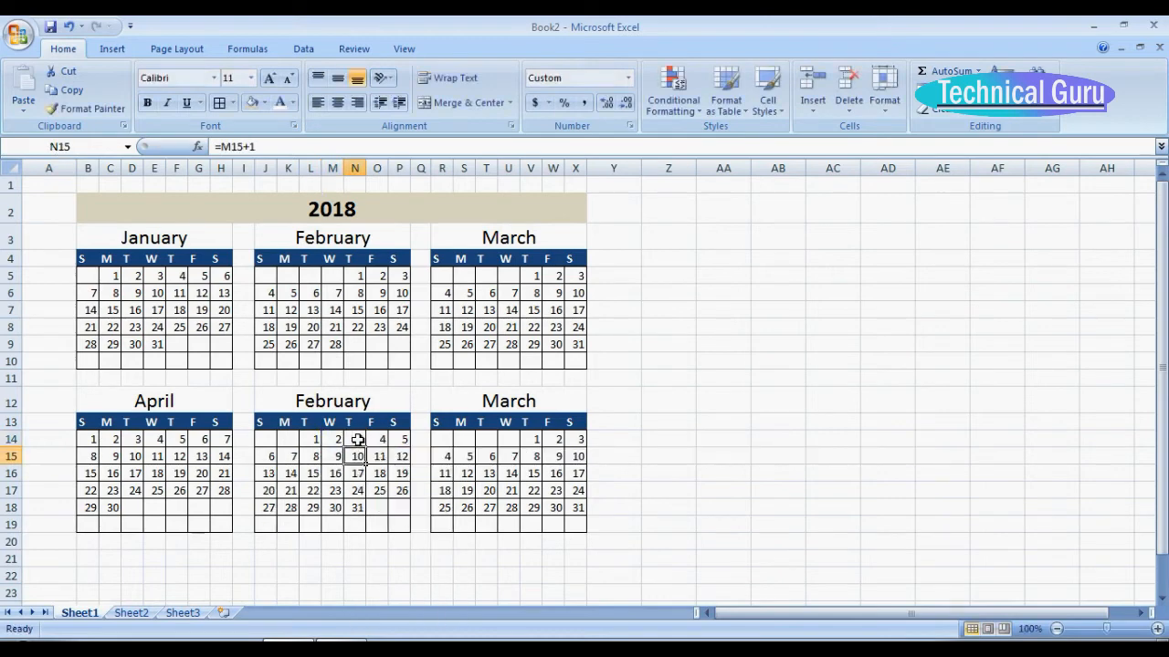
# Change the headings of the second and third calendars in row 12 to may and June.
pyautogui.click(336, 399)
pyautogui.write('may')
pyautogui.click(534, 399)
pyautogui.write('J')
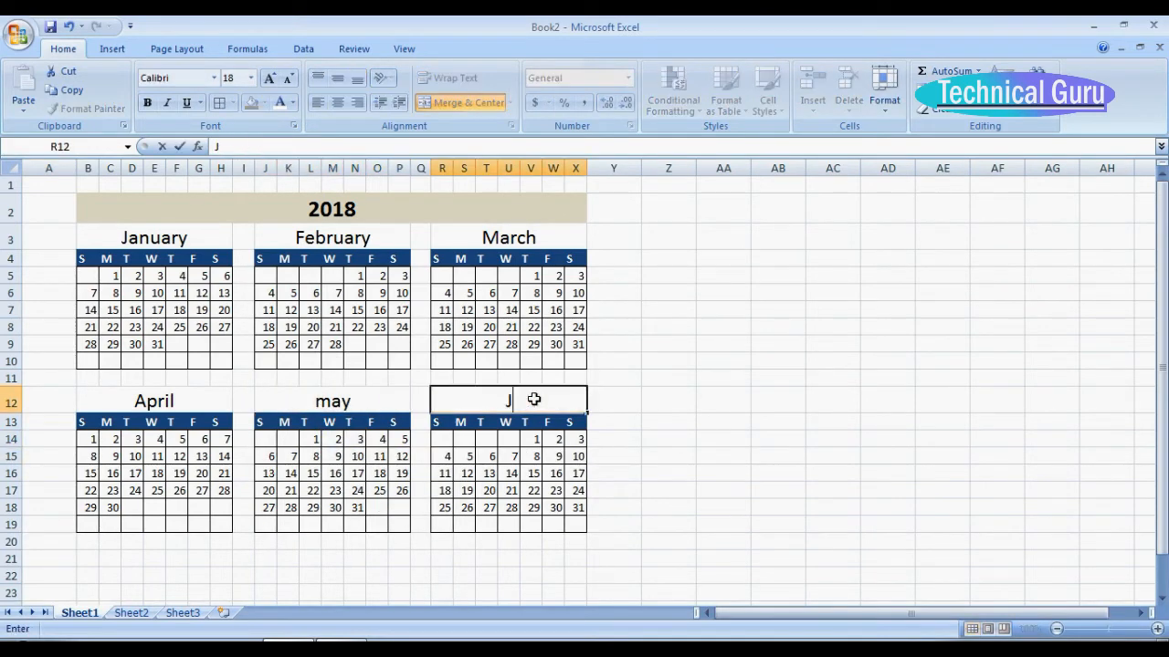
pyautogui.write('une')
# Clear the first Thursday cell V14 of the June calendar and enter 1 June in the Friday cell W14.
pyautogui.click(534, 439)
pyautogui.press('Delete')
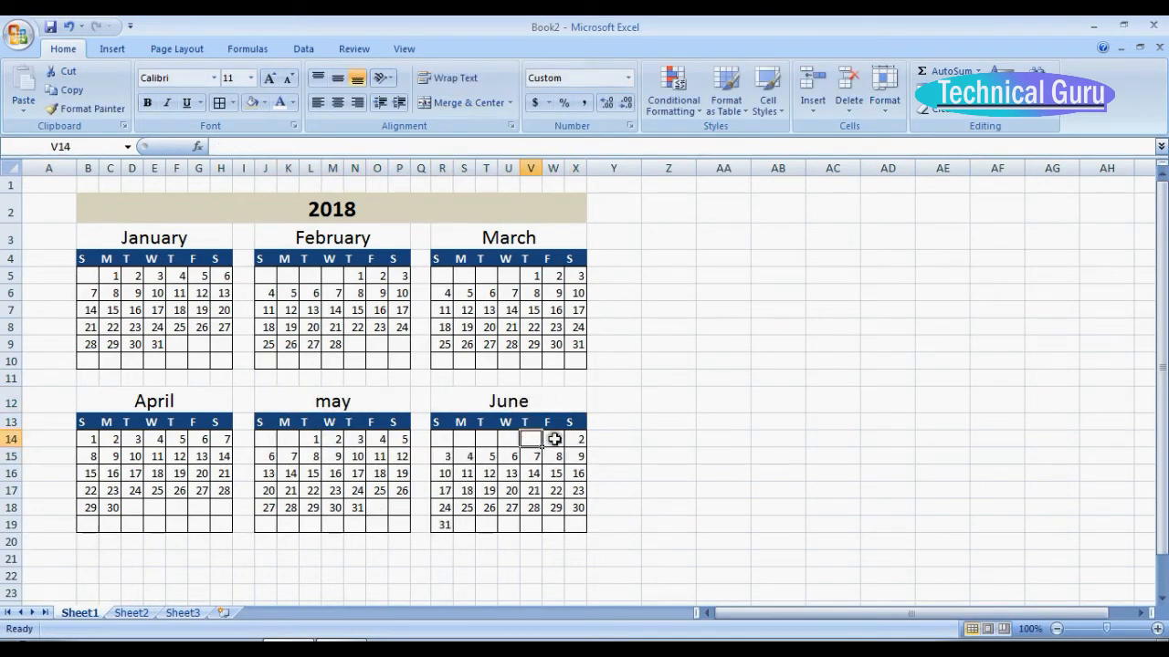
pyautogui.click(556, 441)
pyautogui.write('1-june-1')
pyautogui.press('Return')
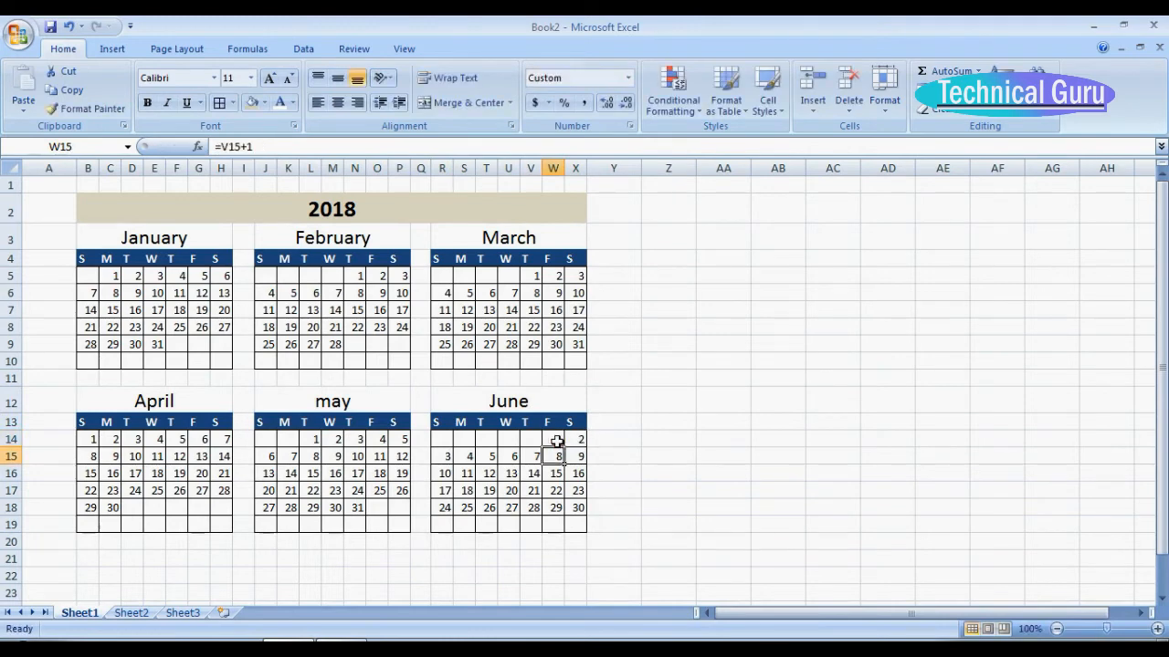
# Retype the may heading in J12 with a capital letter as May.
pyautogui.scroll(-1, 553, 444)
pyautogui.click(339, 358)
pyautogui.press('Delete')
pyautogui.write('May')
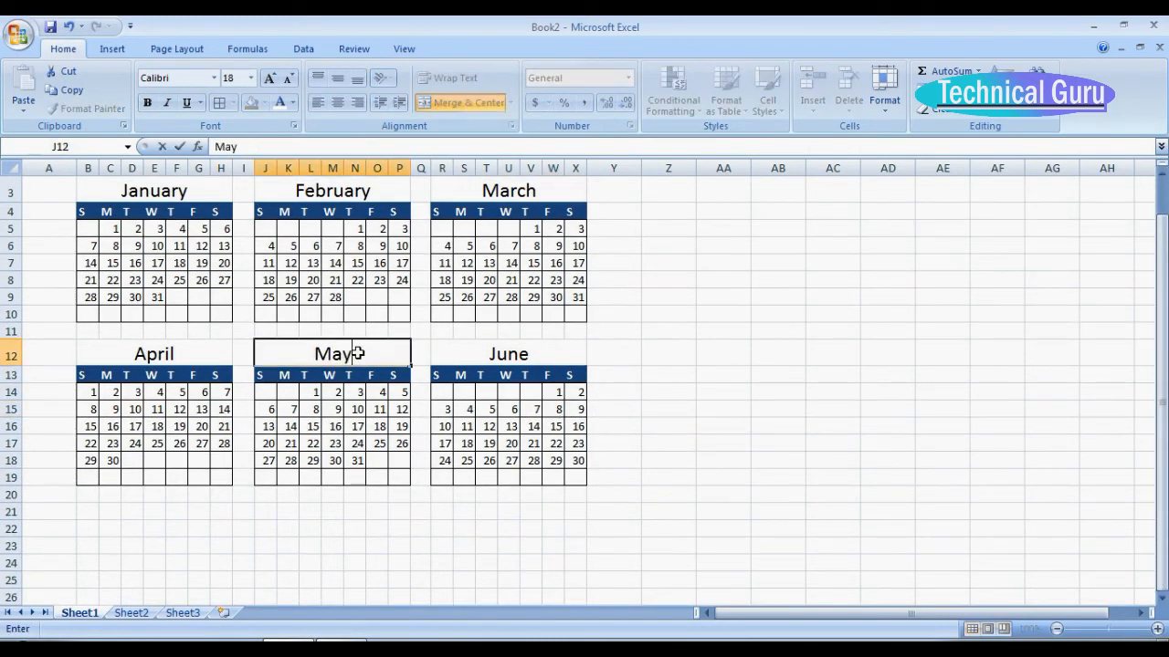
pyautogui.press('Return')
# Copy the January to June calendars in B3:X19 and paste them below, starting at B21.
pyautogui.moveTo(121, 193); pyautogui.dragTo(584, 482)
pyautogui.hotkey('ctrl', 'c')
pyautogui.click(1165, 287)
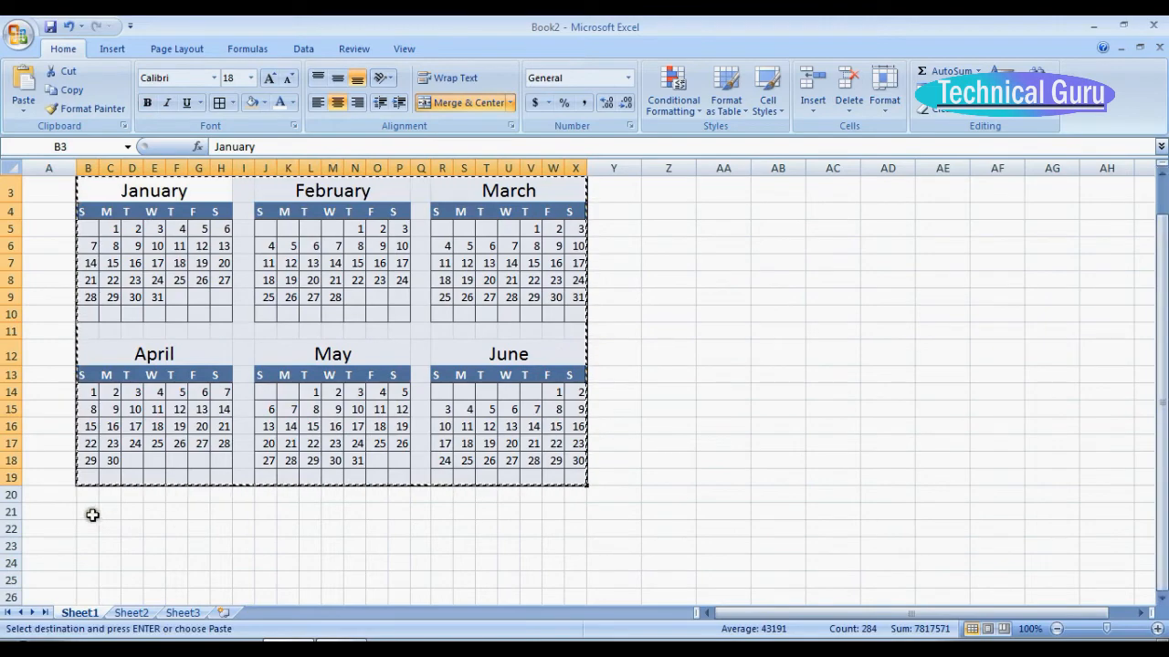
pyautogui.click(91, 513)
pyautogui.hotkey('ctrl', 'v')
pyautogui.moveTo(1163, 318); pyautogui.dragTo(1163, 441)
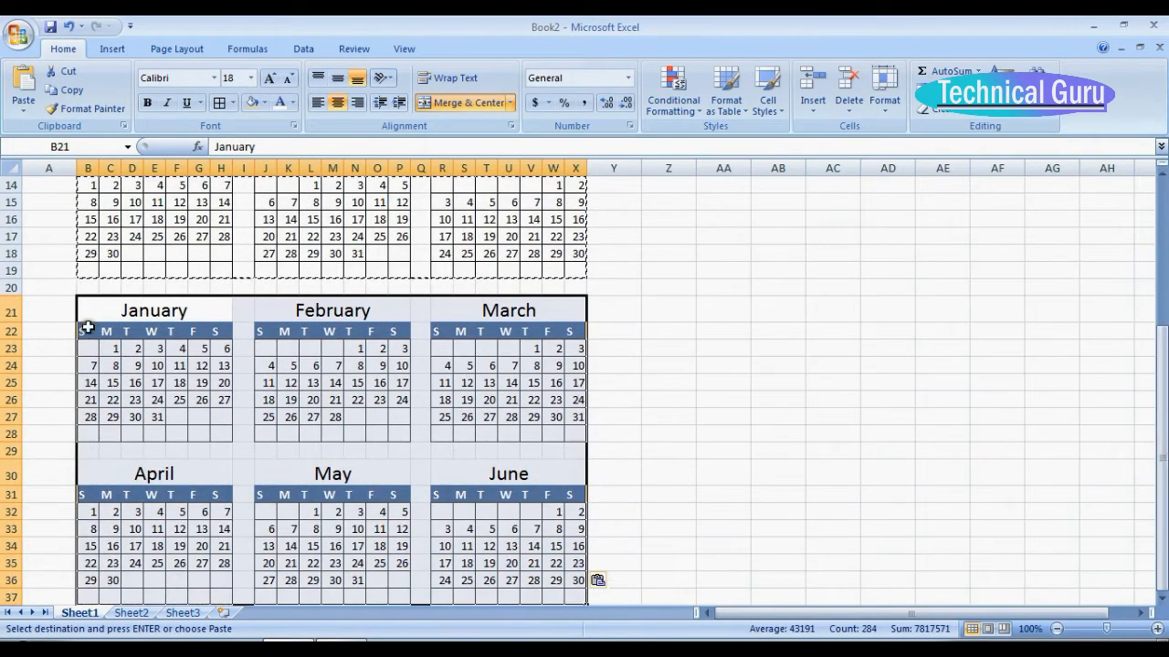
# Change the January heading of the newly pasted block, B21, to July.
pyautogui.click(148, 312)
pyautogui.write('July')
# Enter 1 July in the first Sunday cell B23 and the formula =B23+1 in the Monday cell C23.
pyautogui.click(89, 348)
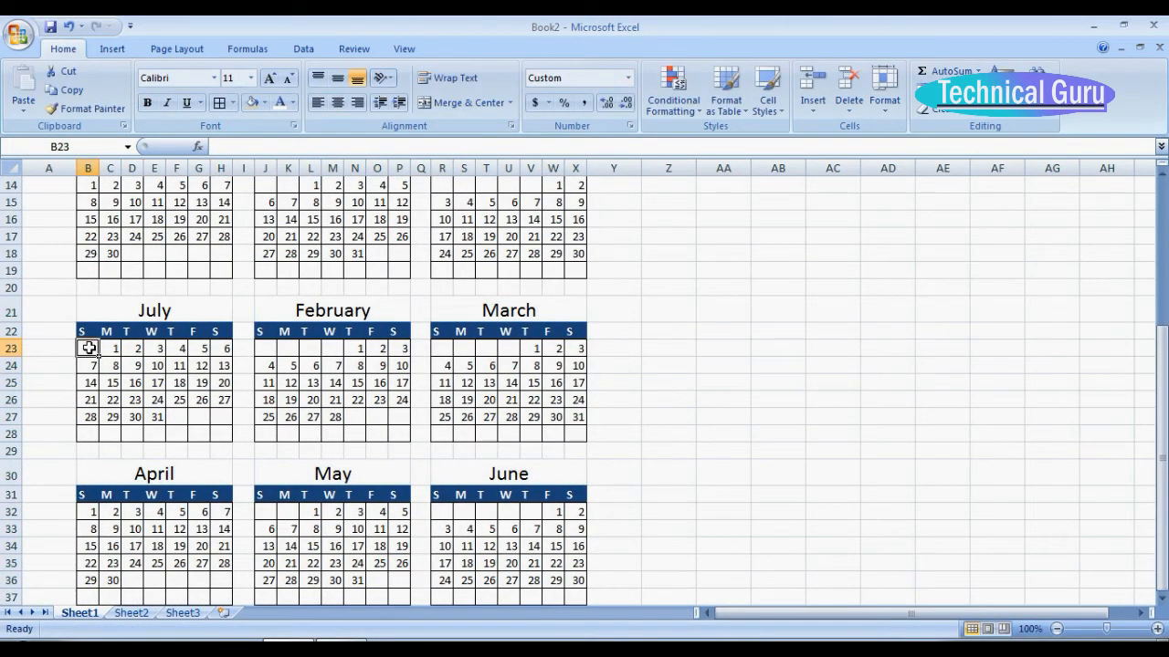
pyautogui.write('1-jul')
pyautogui.press('Return')
pyautogui.click(117, 348)
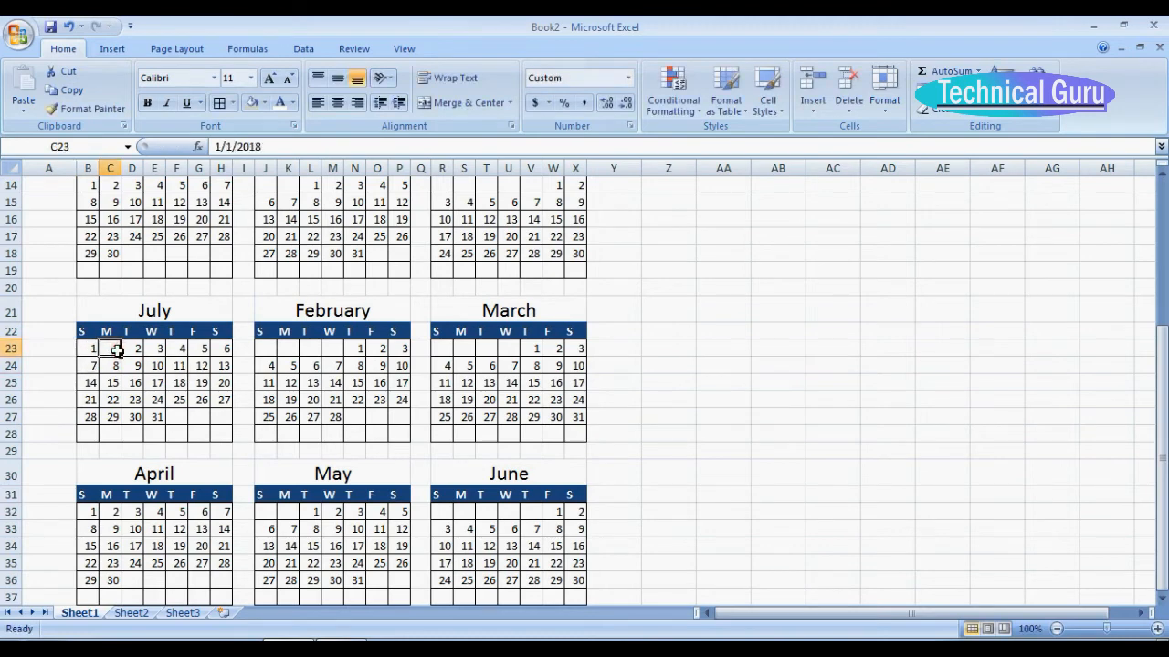
pyautogui.write('=B23+1')
pyautogui.press('Return')
# Change the heading in J21 to August and enter 1 August in the first Wednesday cell M23.
pyautogui.click(338, 310)
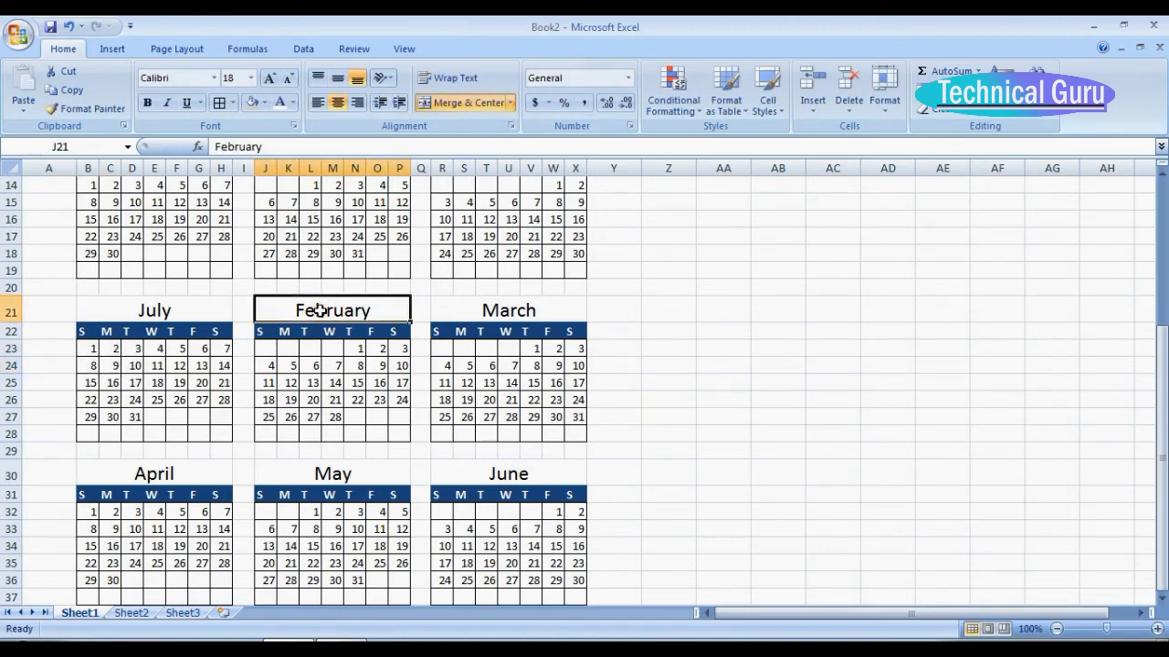
pyautogui.write('August')
pyautogui.click(334, 349)
pyautogui.write('1')
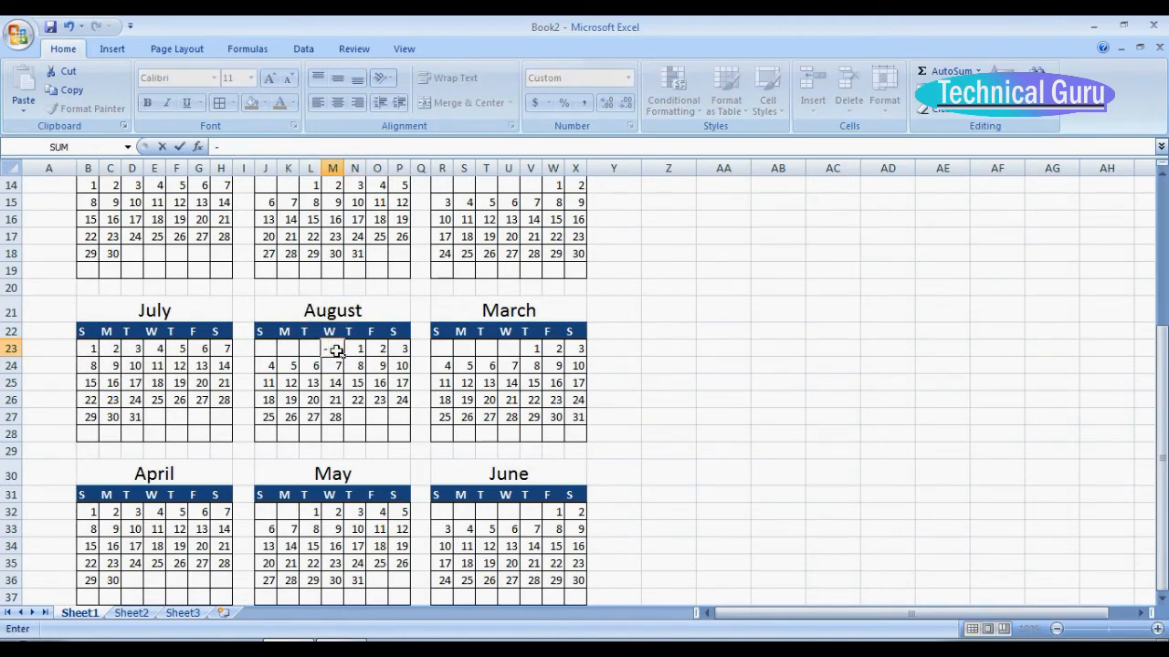
pyautogui.write('-aug')
pyautogui.press('Return')
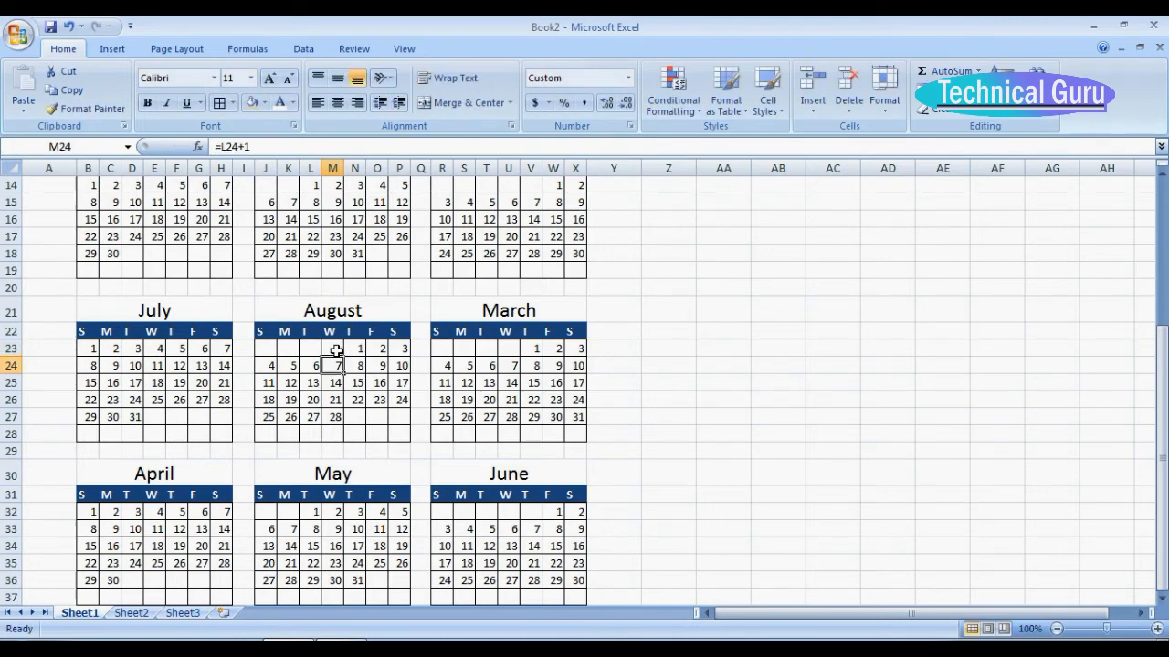
# Change the heading in R21 to September and enter 1 September in the first Thursday cell V23.
pyautogui.click(489, 310)
pyautogui.write('September')
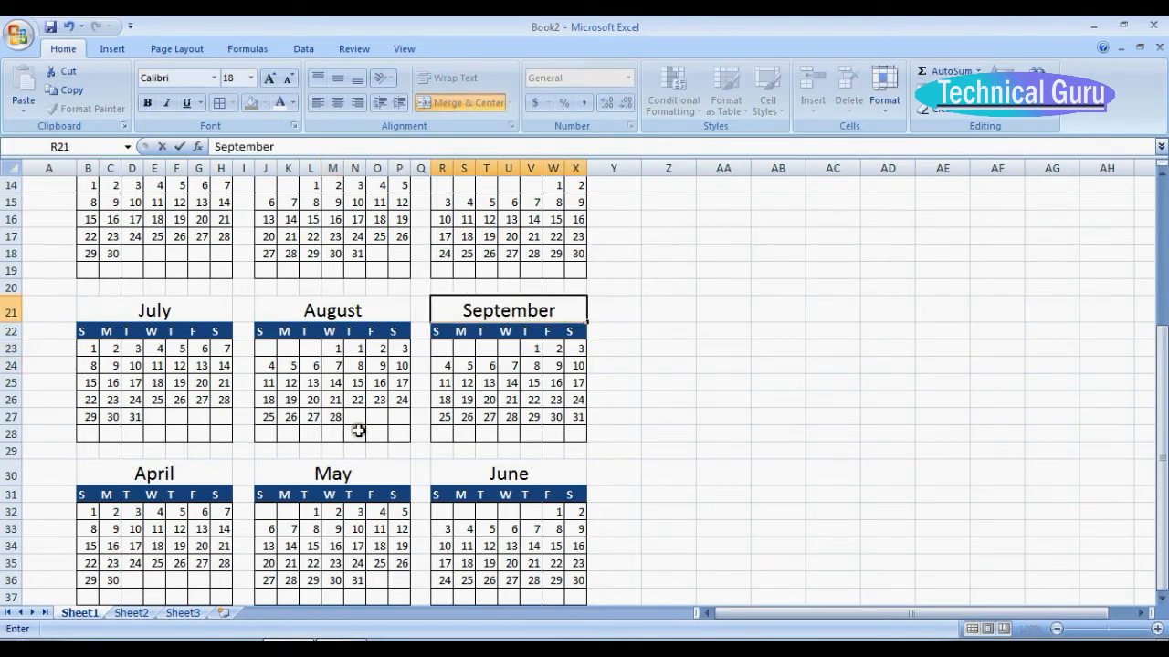
pyautogui.click(532, 353)
pyautogui.write('1-sep-l18')
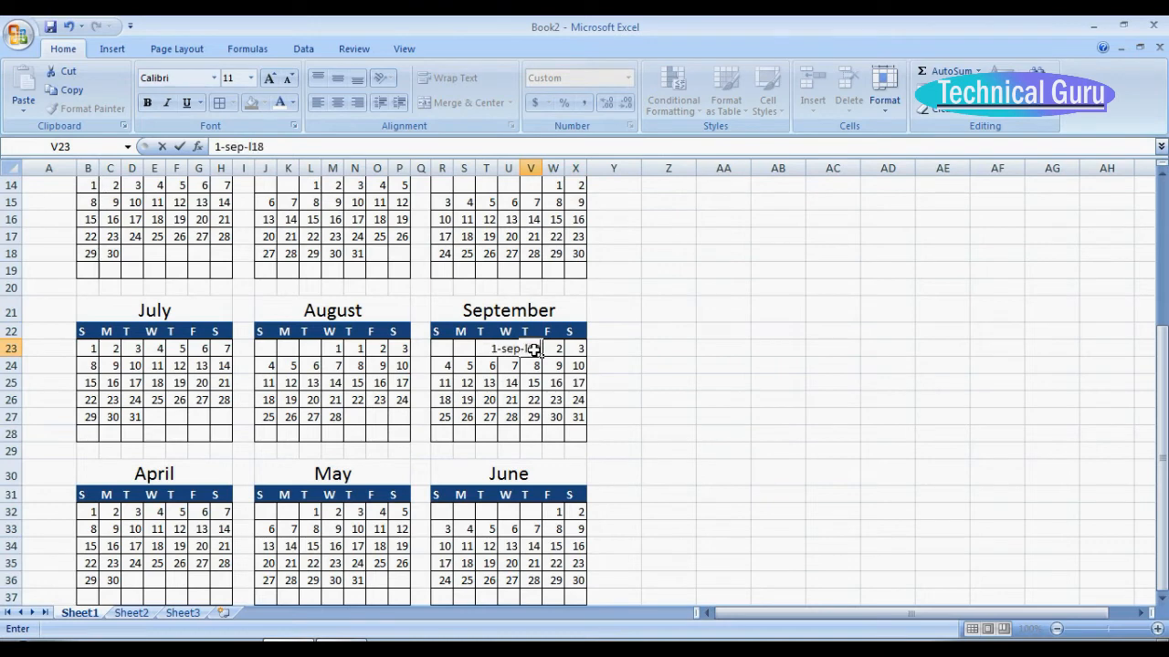
pyautogui.hotkey('ctrl', 'Return')
pyautogui.write('1-')
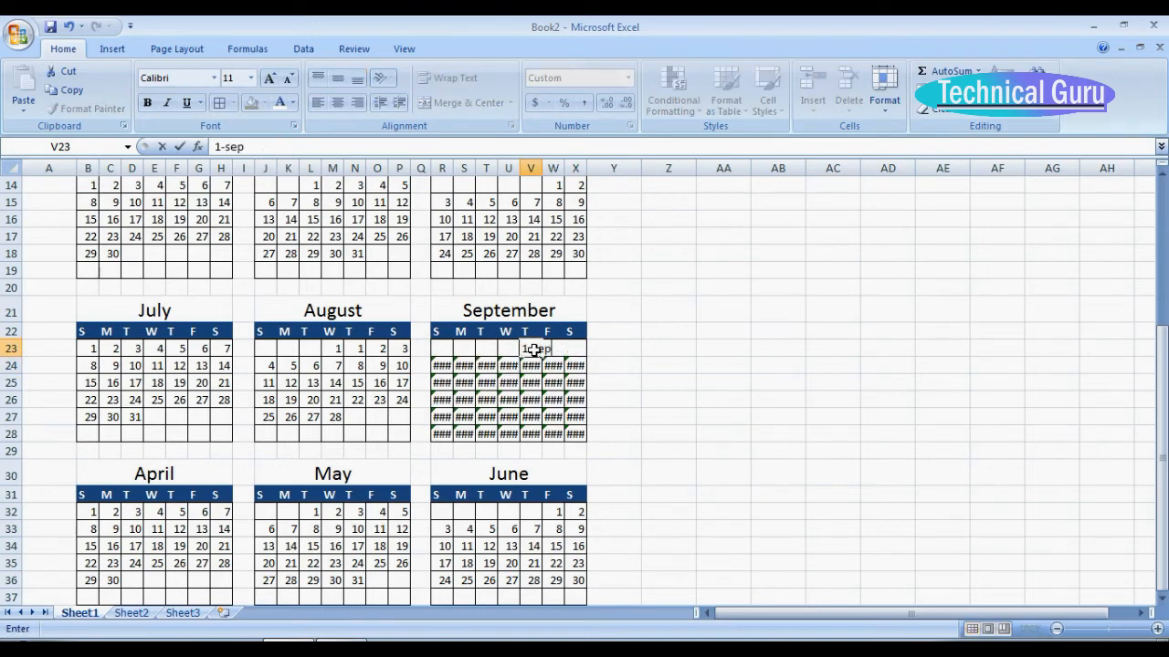
pyautogui.press('Return')
# Change the heading in B30 to October, and replace its first-week dates with 1 October in the Saturday cell H32.
pyautogui.click(146, 473)
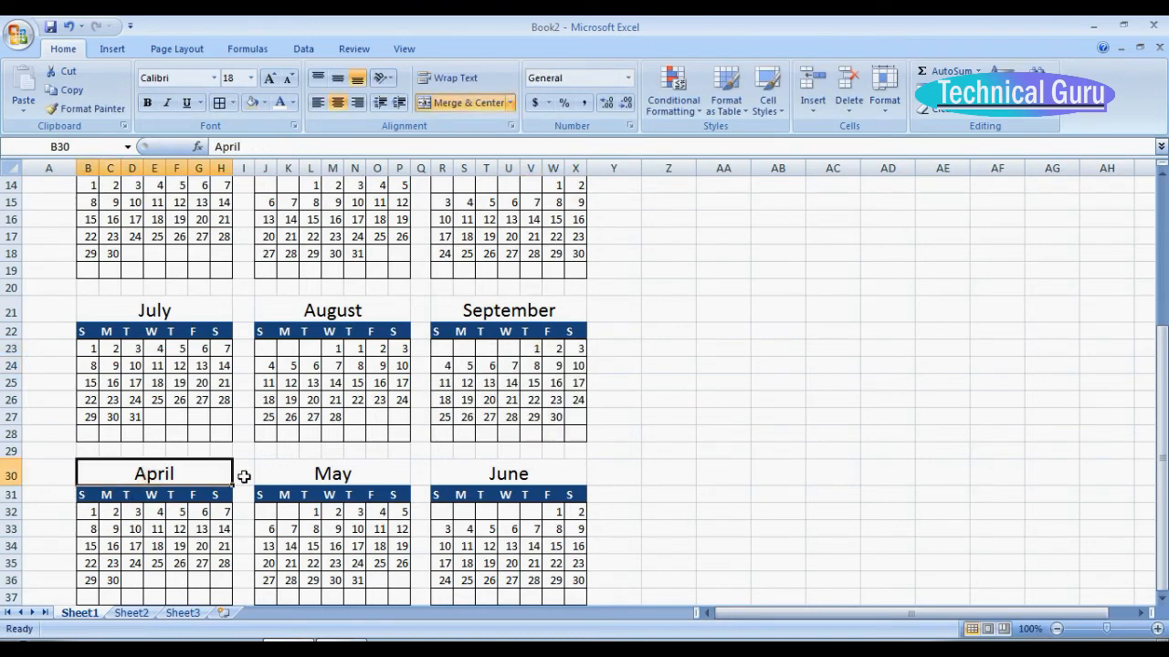
pyautogui.write('October')
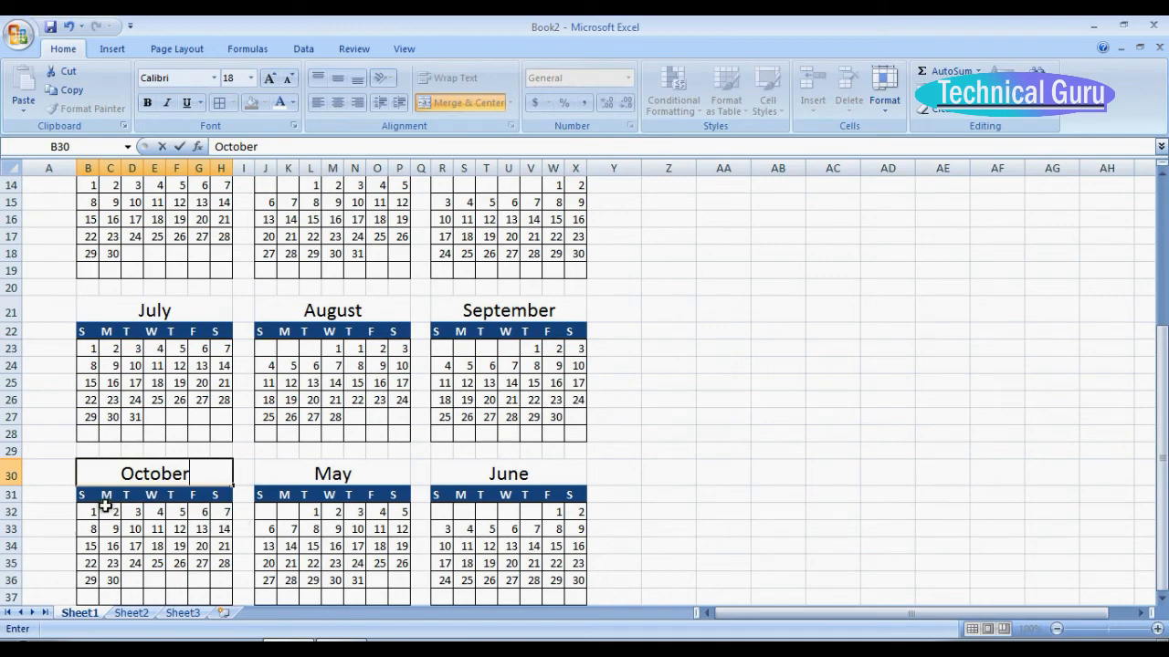
pyautogui.moveTo(91, 512); pyautogui.dragTo(191, 512)
pyautogui.press('Delete')
pyautogui.click(221, 512)
pyautogui.write('1-oct')
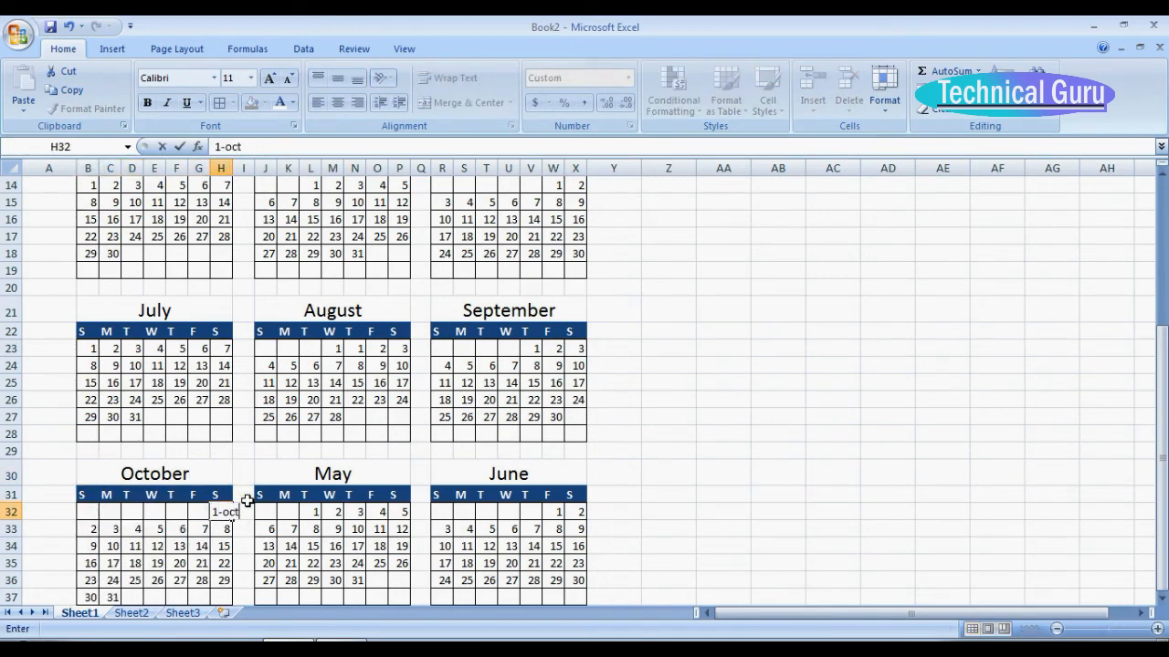
pyautogui.write('-18')
pyautogui.press('Return')
# Change the heading in J30 to November and enter 1 November as the start date in L32.
pyautogui.click(332, 474)
pyautogui.write('November')
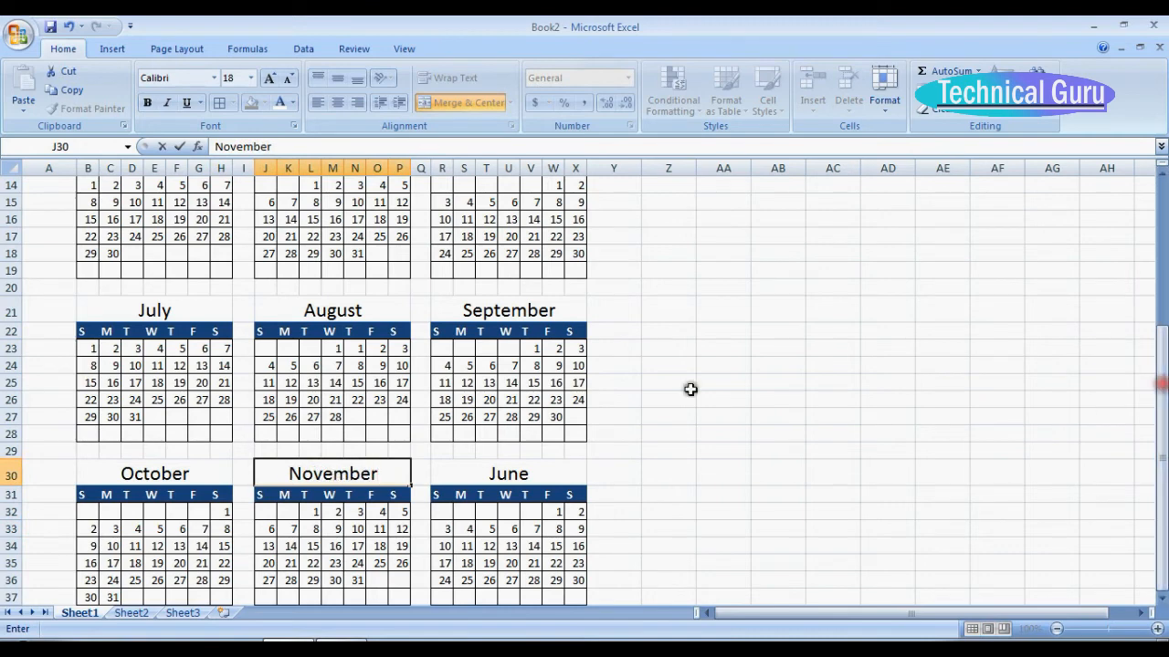
pyautogui.click(313, 511)
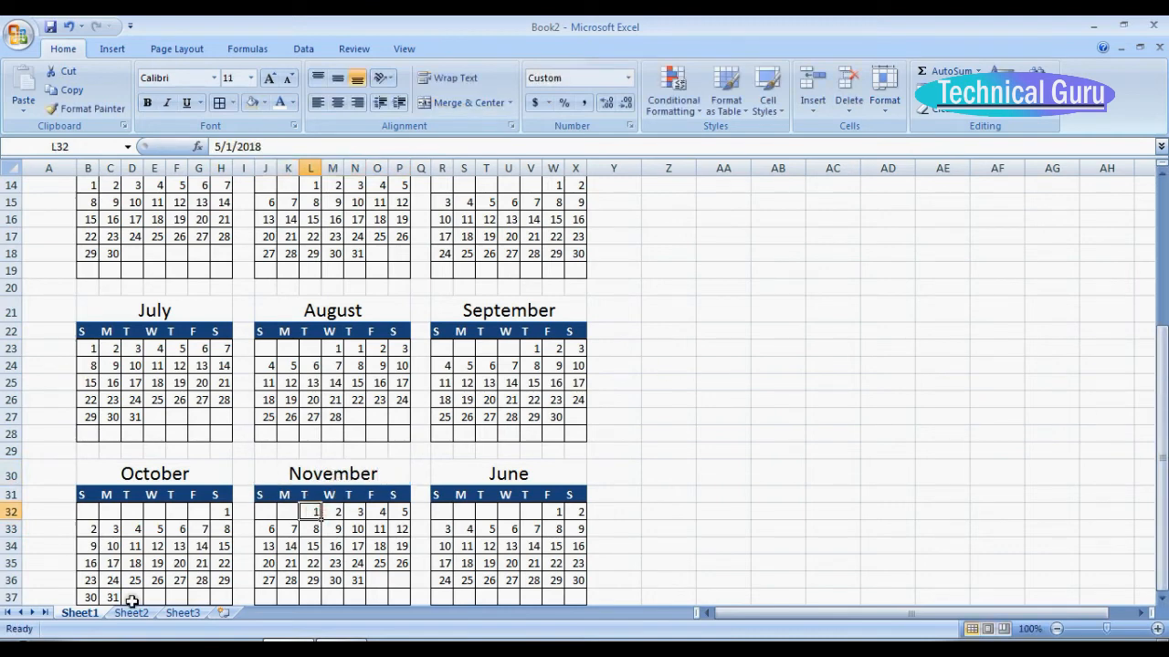
pyautogui.write('1-nov-')
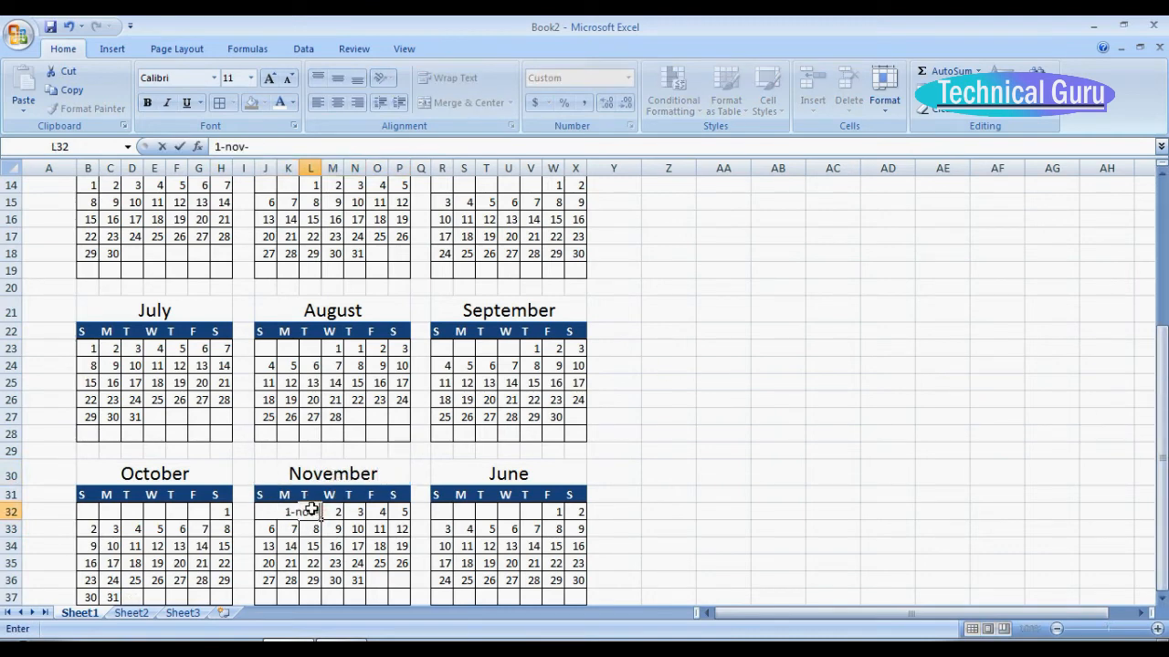
pyautogui.write('18')
pyautogui.press('Return')
# Change the heading in R30 to December and enter 1 December in the first Thursday cell V32.
pyautogui.click(492, 476)
pyautogui.write('December')
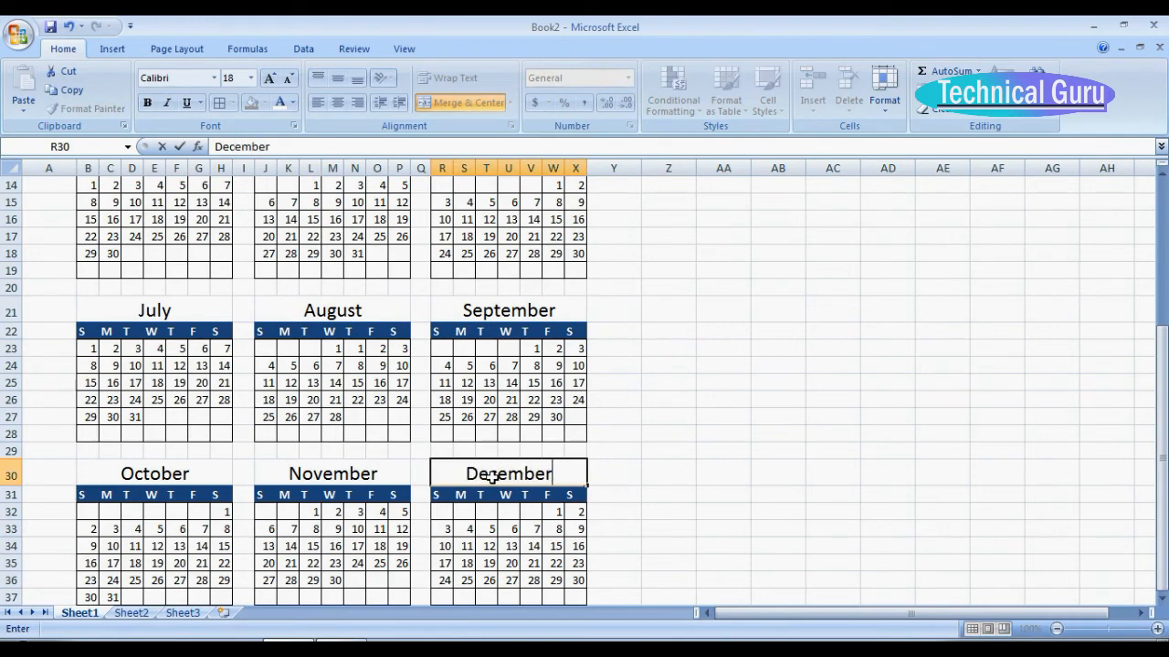
pyautogui.click(537, 516)
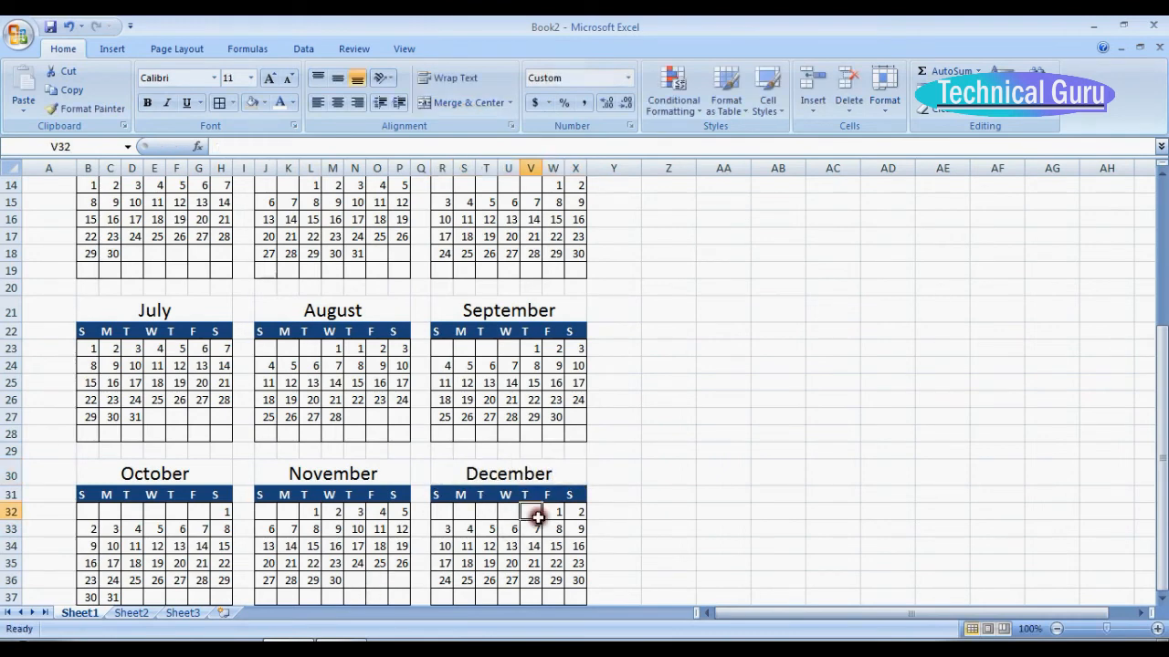
pyautogui.write('1-dec-18')
pyautogui.press('Return')
# Enter the formula =V32+1 in December's first Friday cell W32.
pyautogui.click(556, 510)
pyautogui.write('=V32+1')
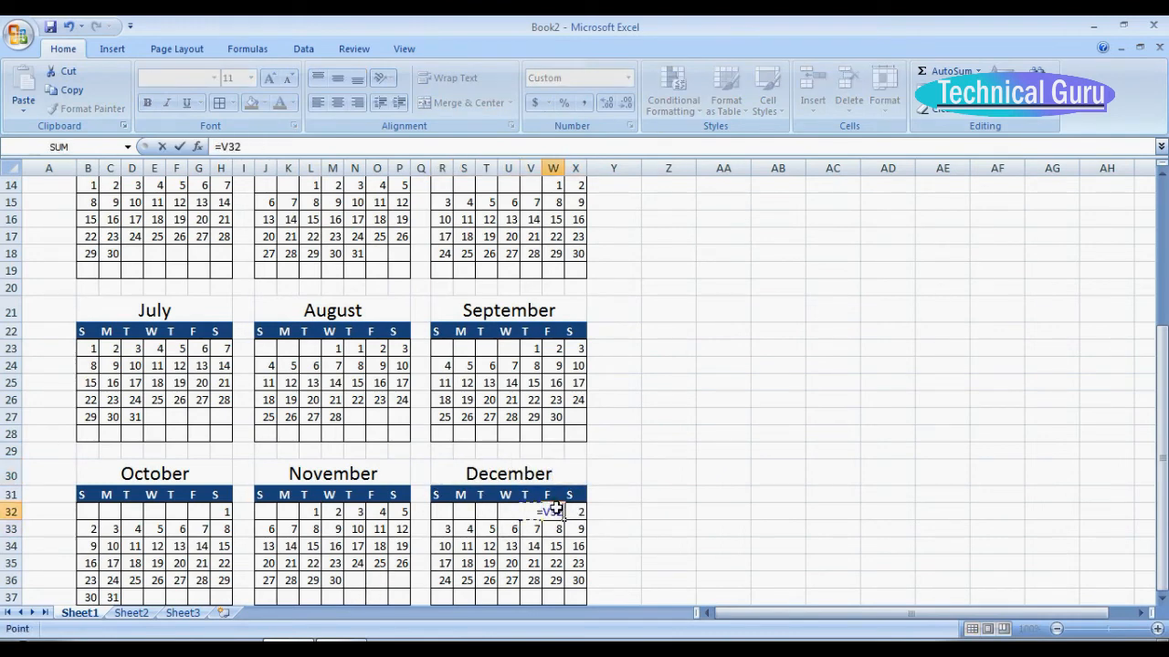
pyautogui.press('Return')
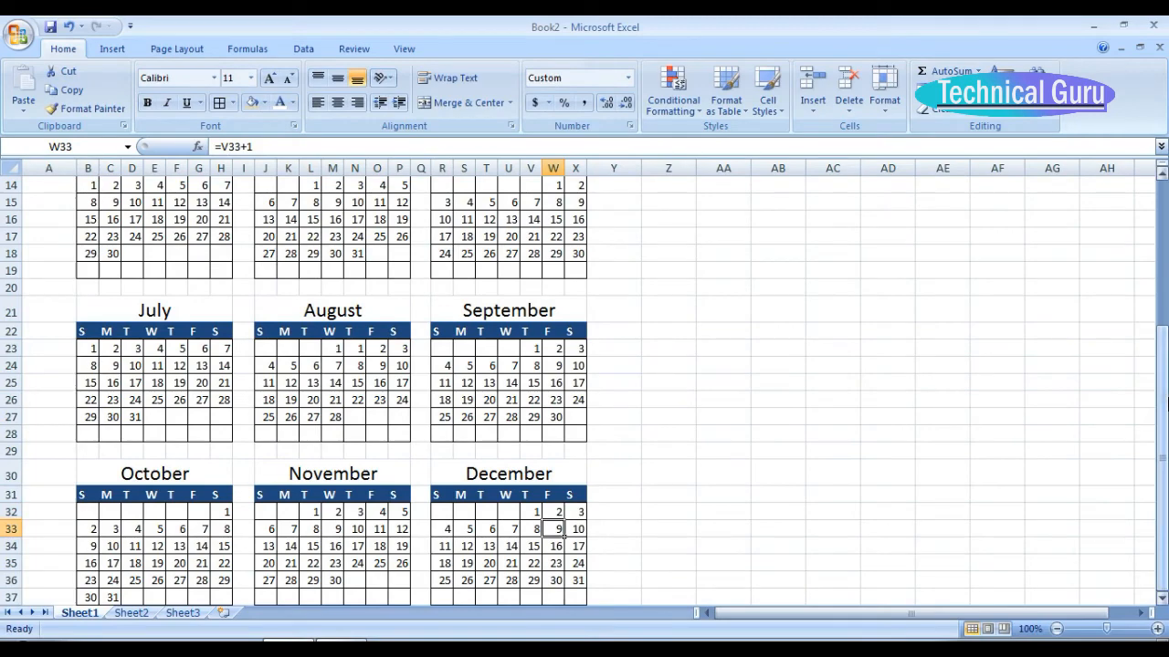
pyautogui.moveTo(1161, 415); pyautogui.dragTo(1158, 475)
pyautogui.click(863, 586)
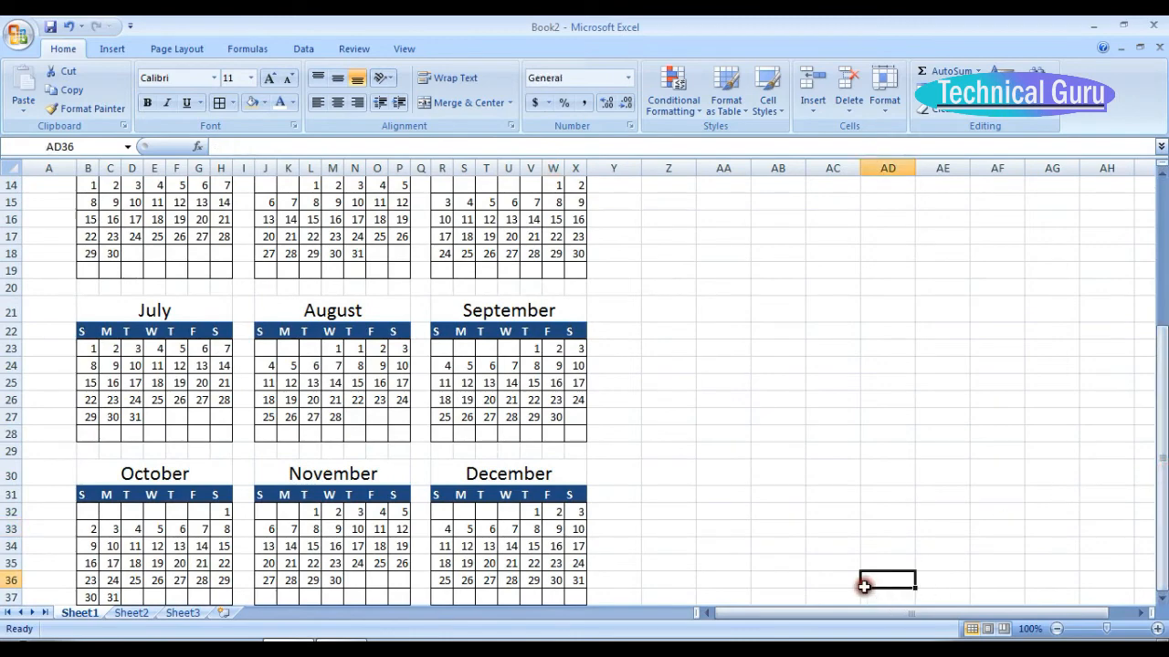
pyautogui.press('Down')
pyautogui.press('Down')
pyautogui.press('Down')
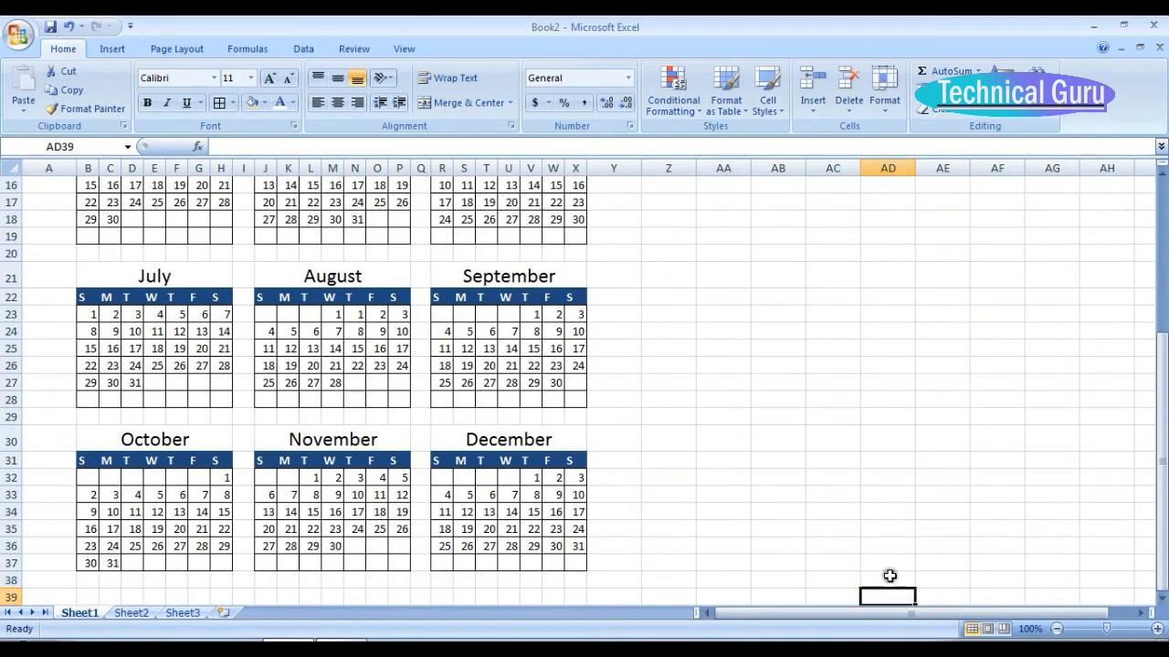
pyautogui.moveTo(1164, 395); pyautogui.dragTo(1163, 239)
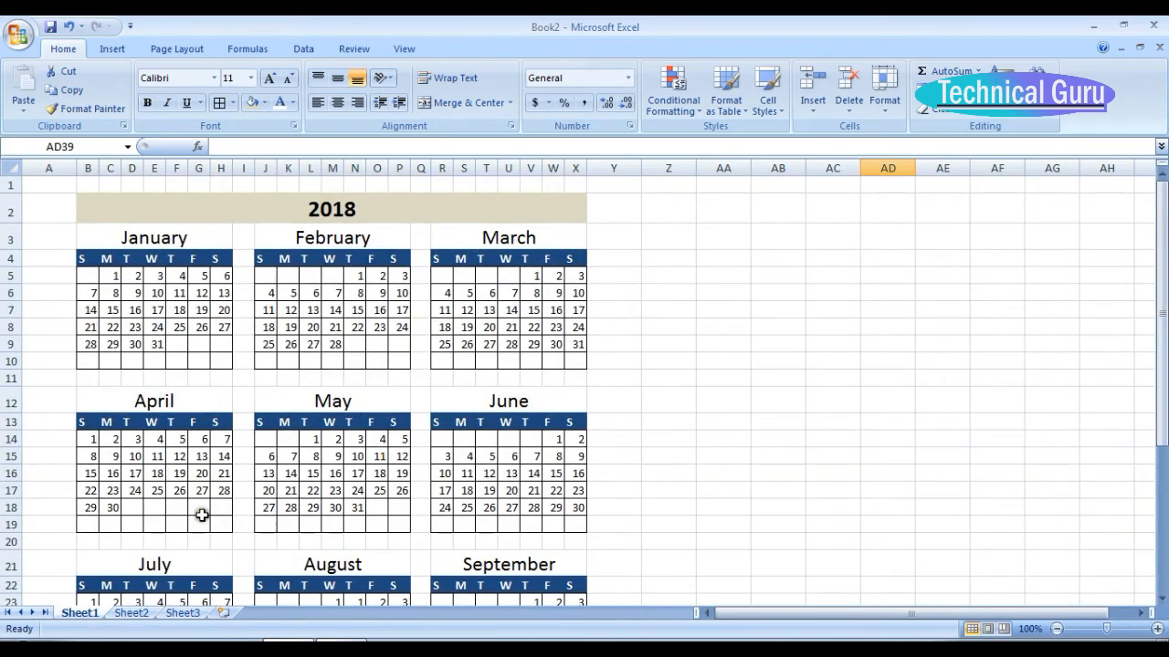
# Copy the holiday and event tables E3:K18 from Sheet2 and paste them into Sheet1 starting at Z3.
pyautogui.click(134, 612)
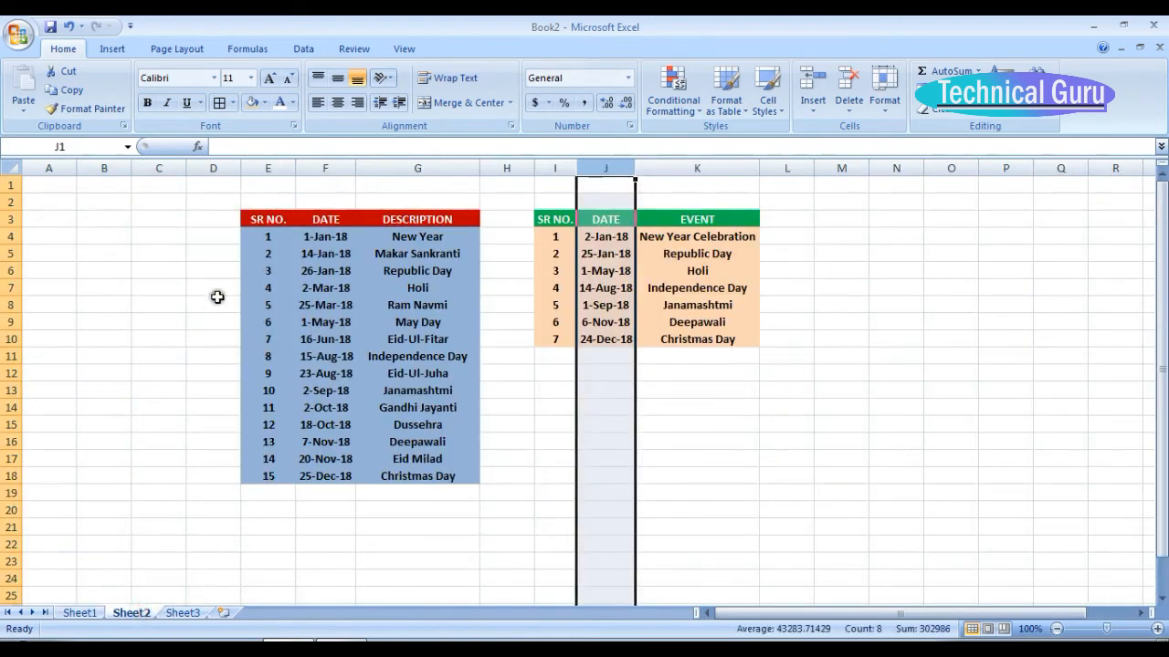
pyautogui.click(488, 338)
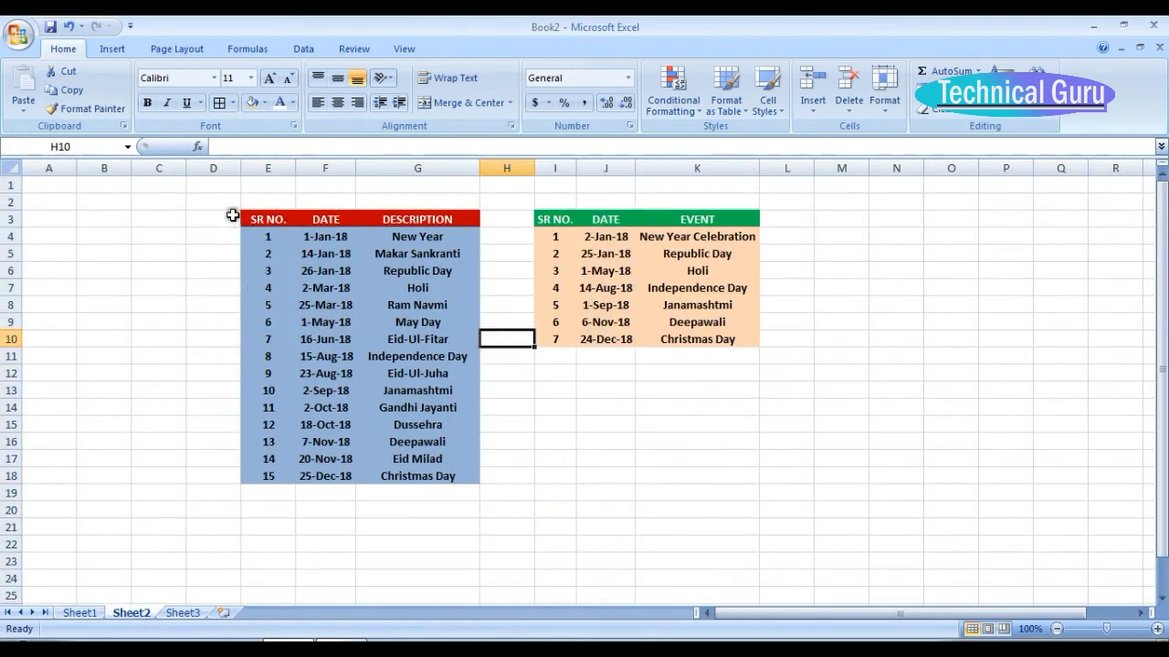
pyautogui.moveTo(247, 216); pyautogui.dragTo(666, 467)
pyautogui.hotkey('ctrl', 'c')
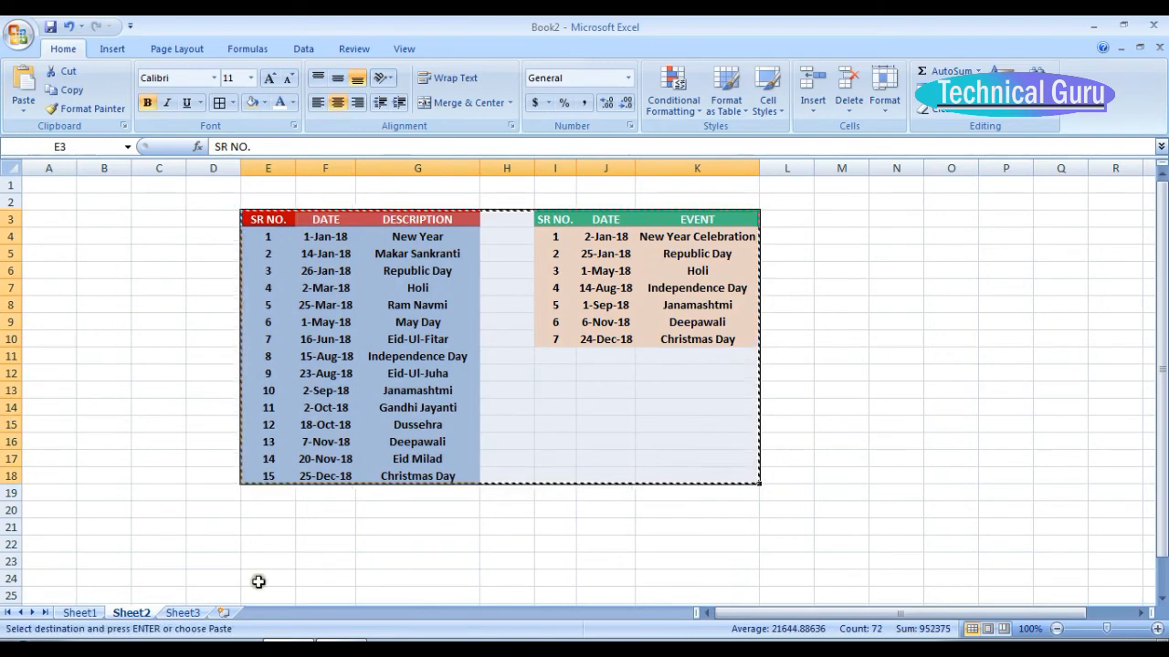
pyautogui.click(79, 613)
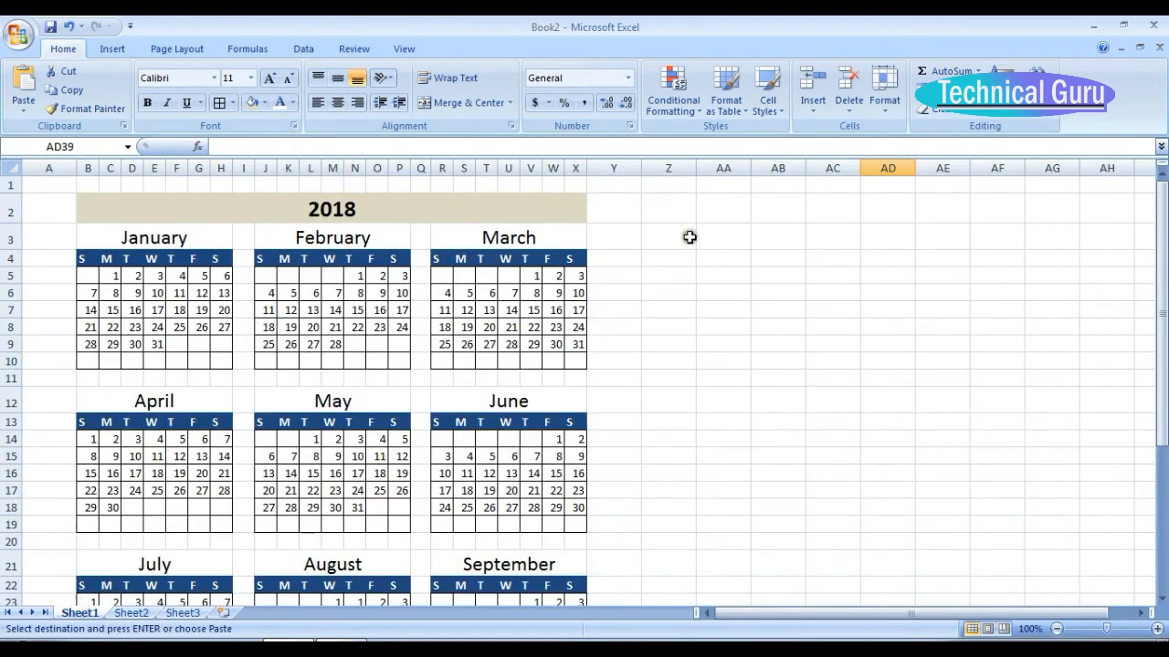
pyautogui.click(689, 233)
pyautogui.hotkey('ctrl', 'v')
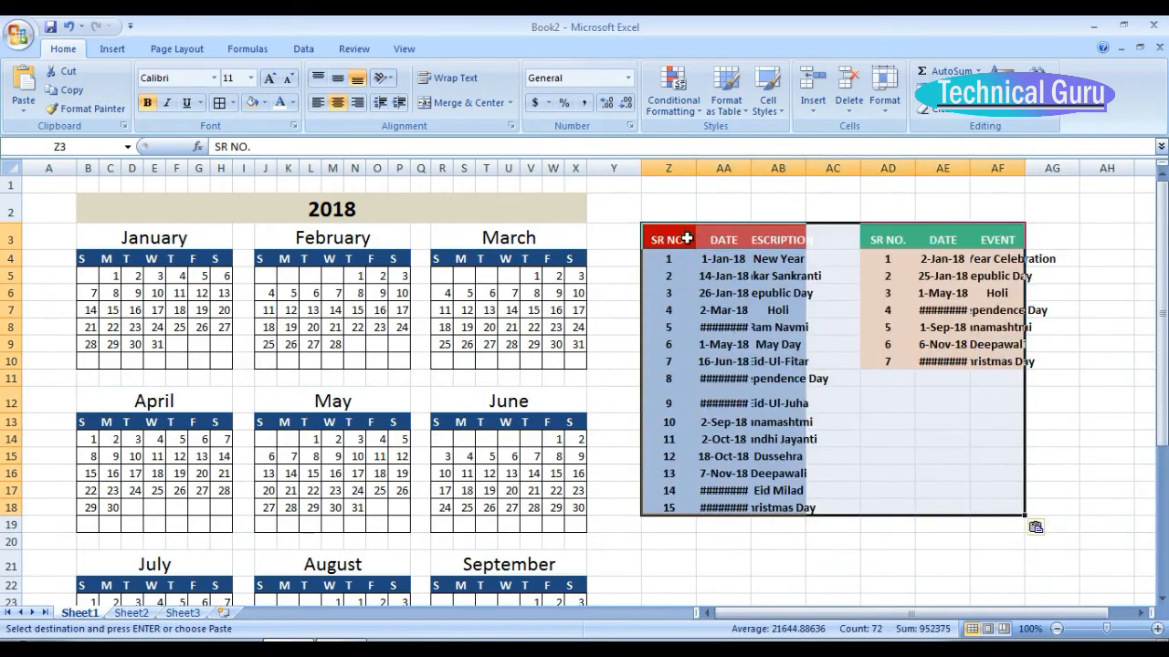
# Autofit columns AB, AA, AE and AF so the pasted dates, descriptions and events fit their cells.
pyautogui.doubleClick(806, 168)
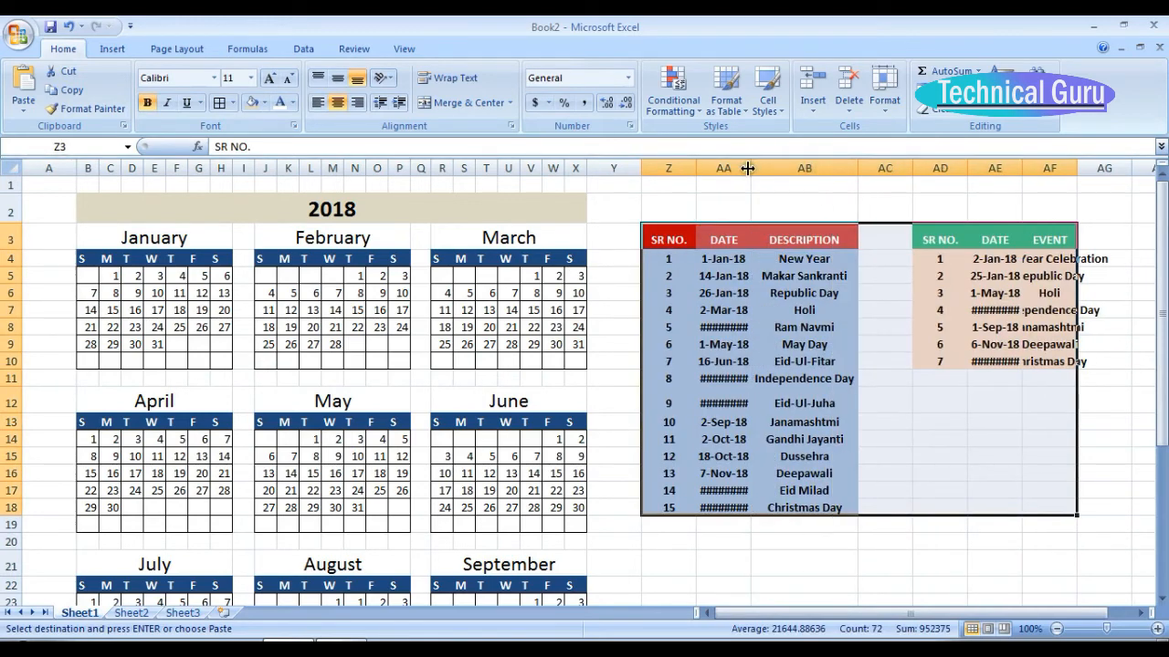
pyautogui.doubleClick(747, 168)
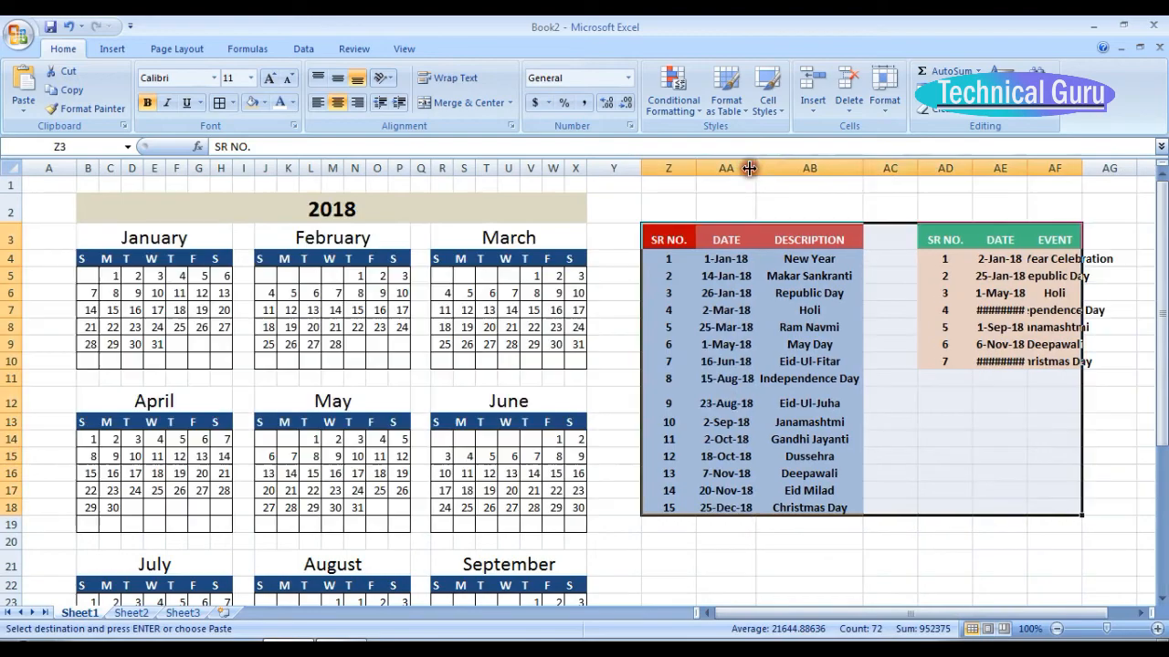
pyautogui.doubleClick(1027, 169)
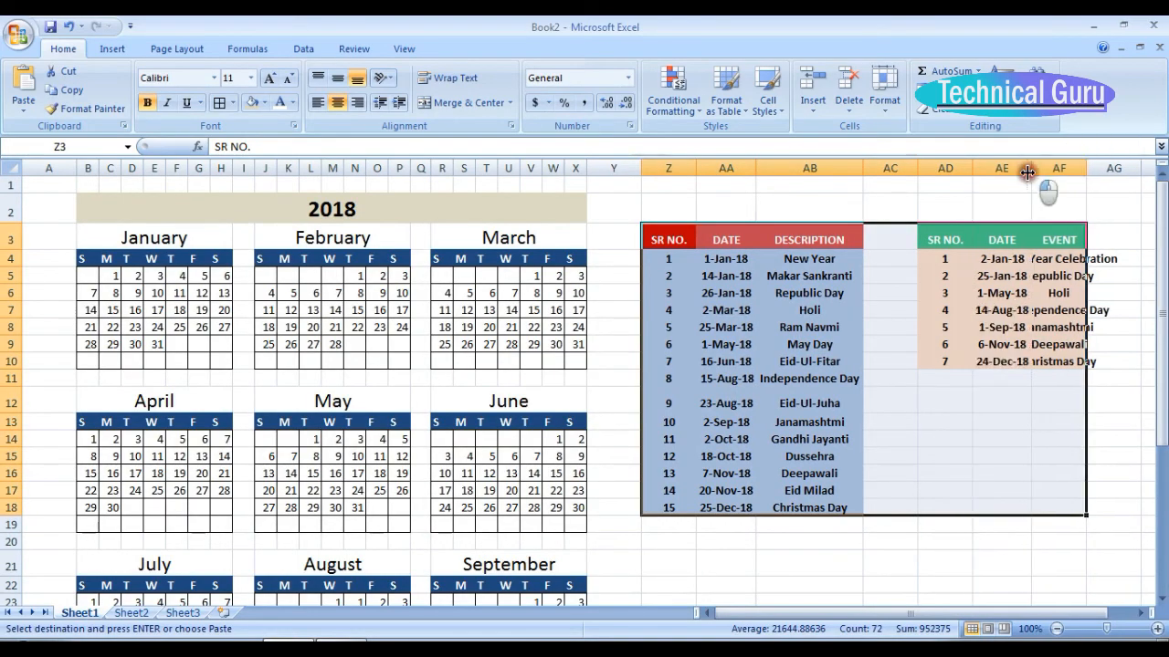
pyautogui.doubleClick(1085, 168)
pyautogui.click(873, 570)
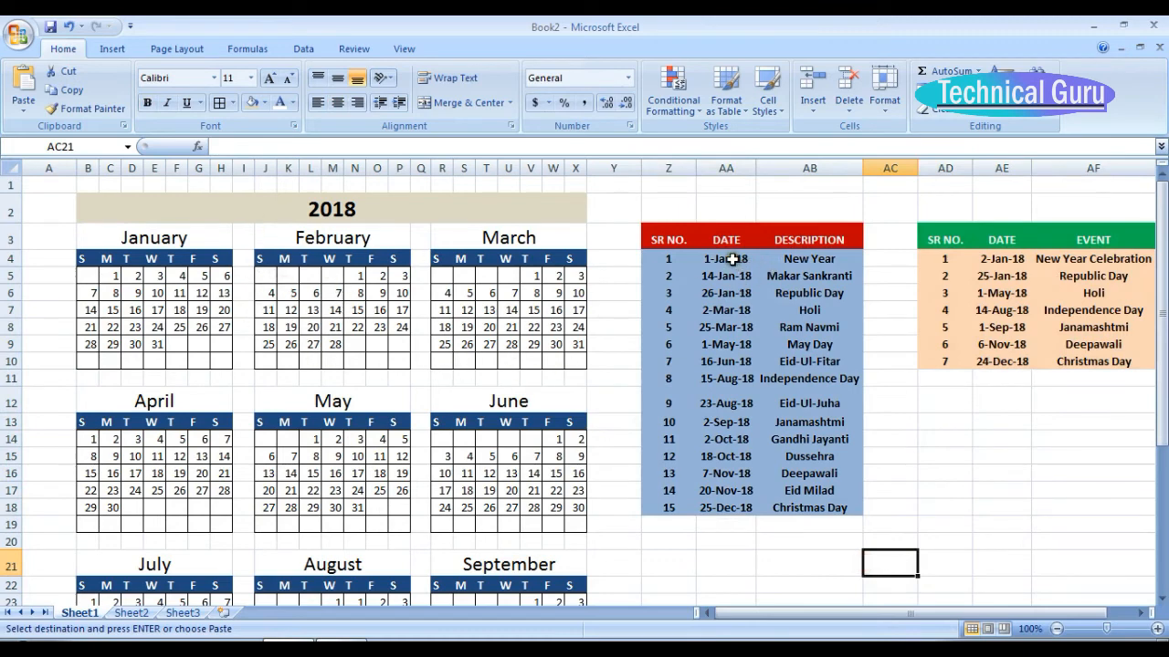
# Name the holiday dates AA4:AA18 "holiday" and the event dates AE4:AE10 "event".
pyautogui.moveTo(730, 259); pyautogui.dragTo(747, 506)
pyautogui.click(91, 146)
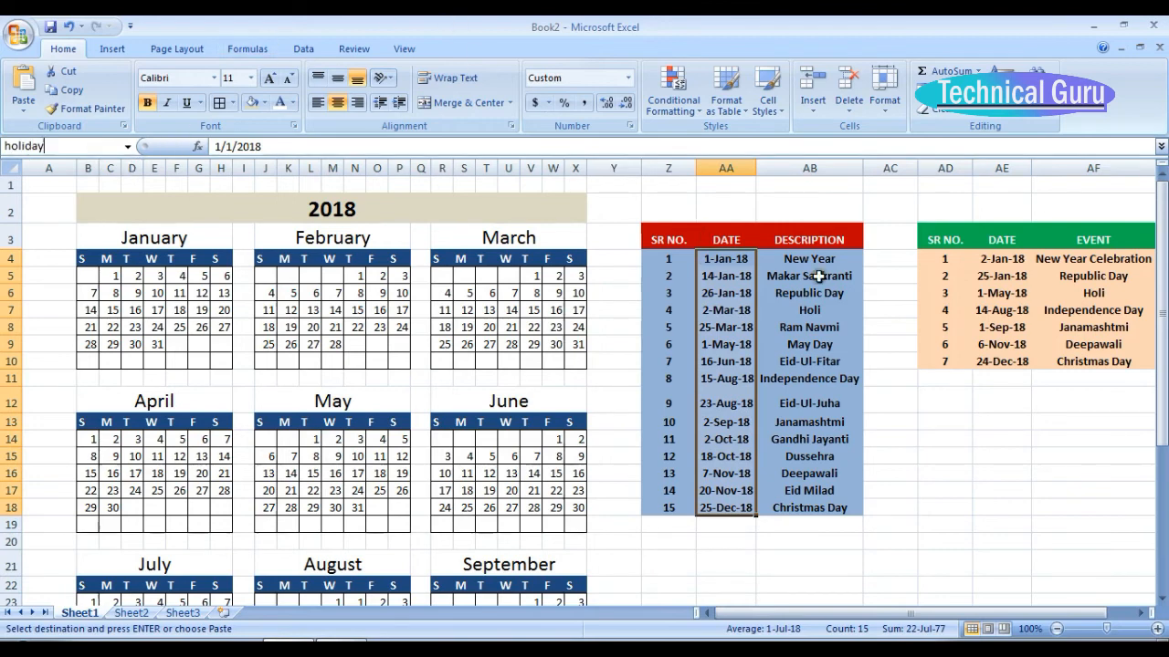
pyautogui.moveTo(1001, 258); pyautogui.dragTo(1004, 361)
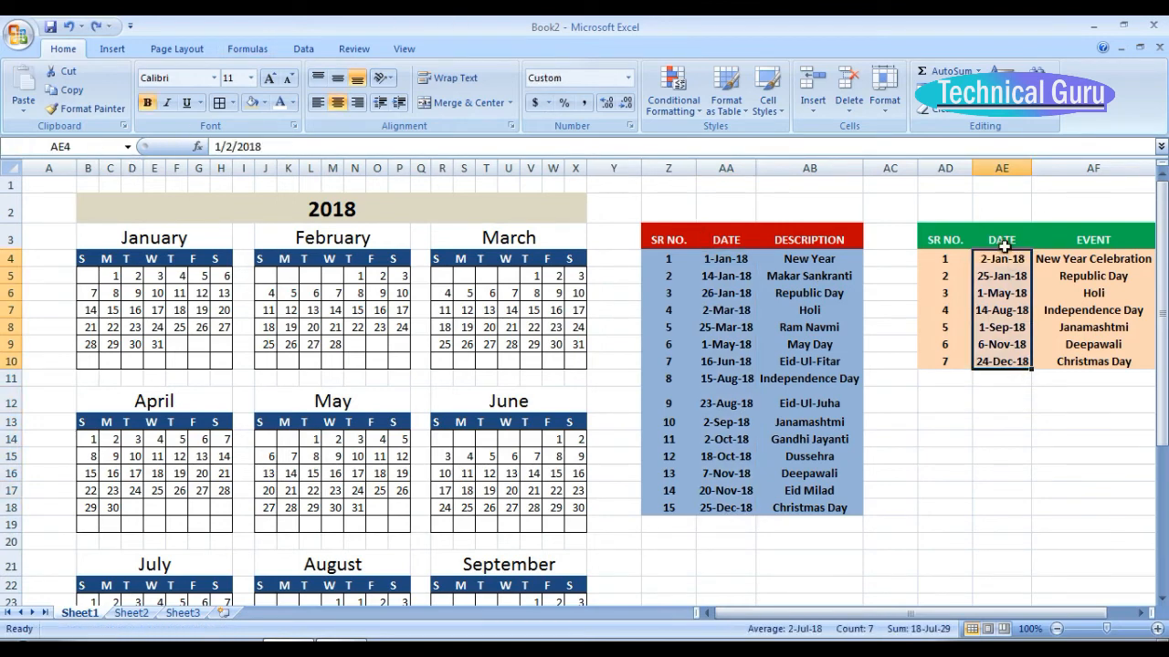
pyautogui.moveTo(1005, 258); pyautogui.dragTo(1006, 360)
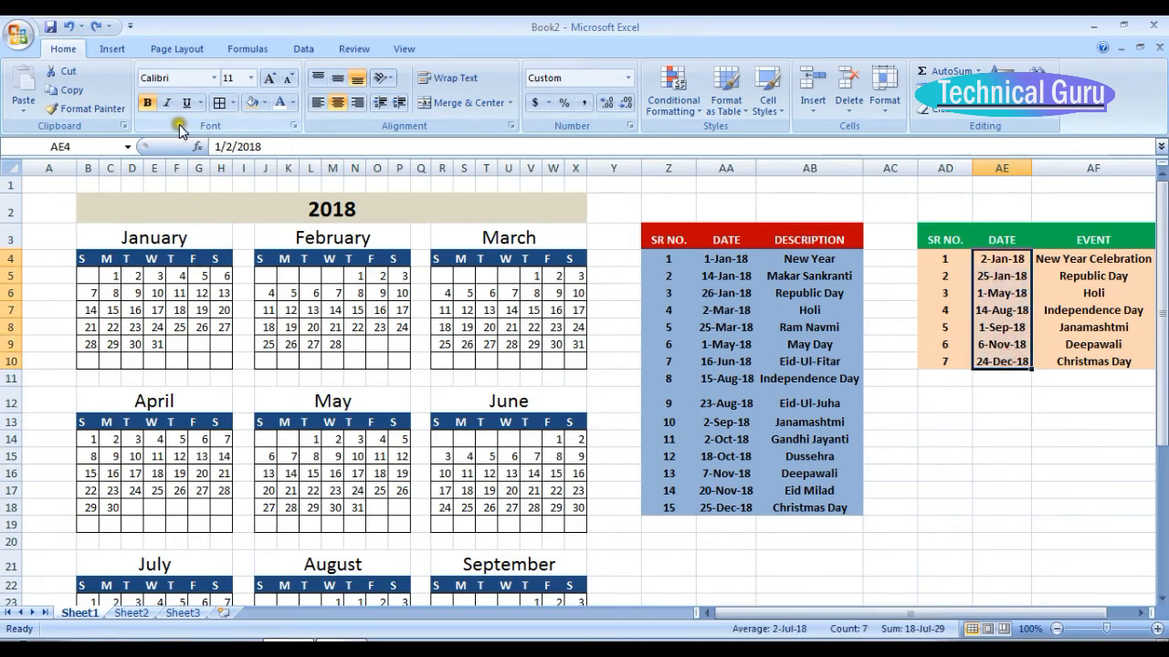
pyautogui.click(44, 144)
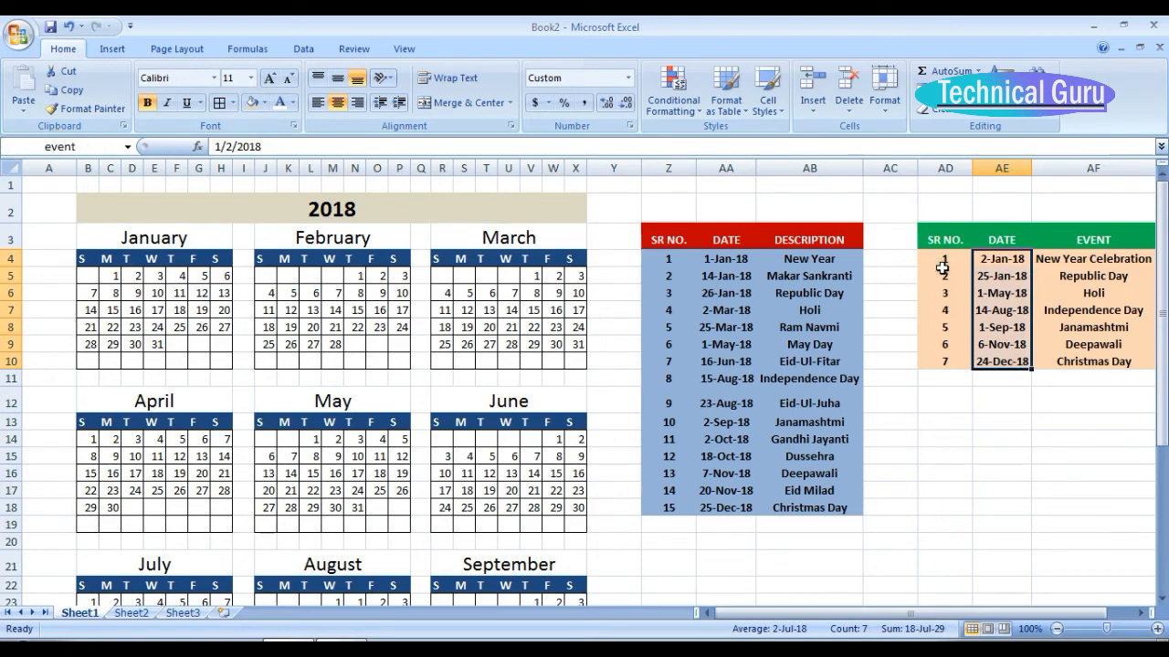
pyautogui.click(950, 422)
pyautogui.moveTo(1001, 259); pyautogui.dragTo(1016, 367)
pyautogui.moveTo(732, 264); pyautogui.dragTo(736, 508)
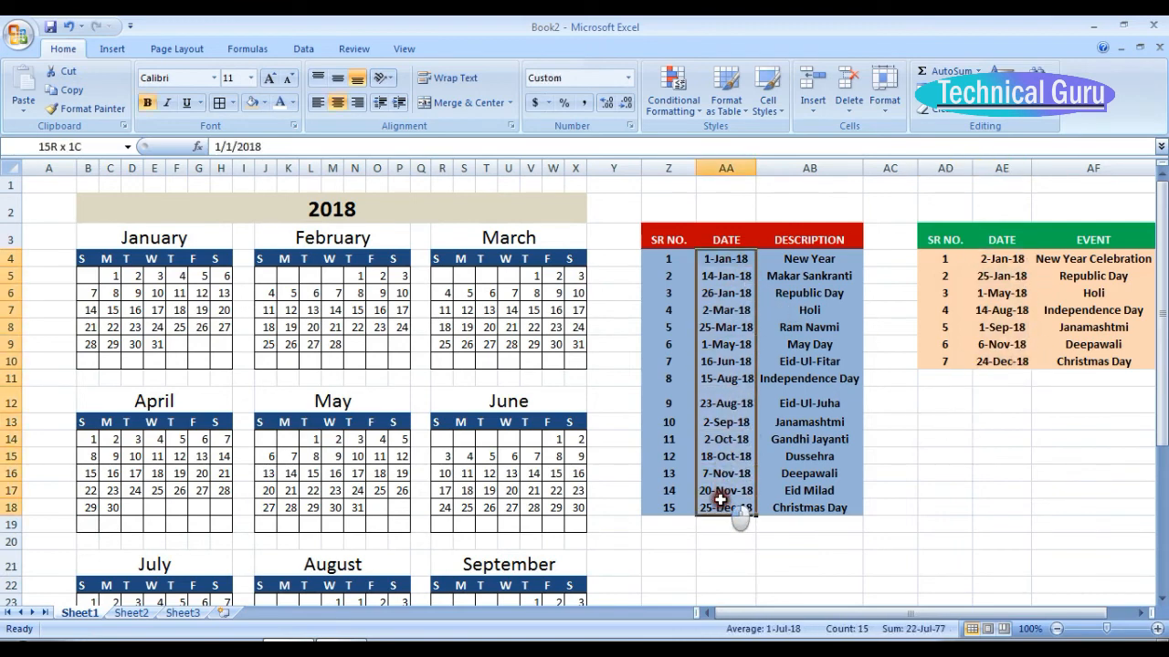
# Create a formula-based conditional formatting rule for the calendar cells B5:X37 with the formula =match(b5,holiday,0).
pyautogui.moveTo(1162, 224); pyautogui.dragTo(1164, 262)
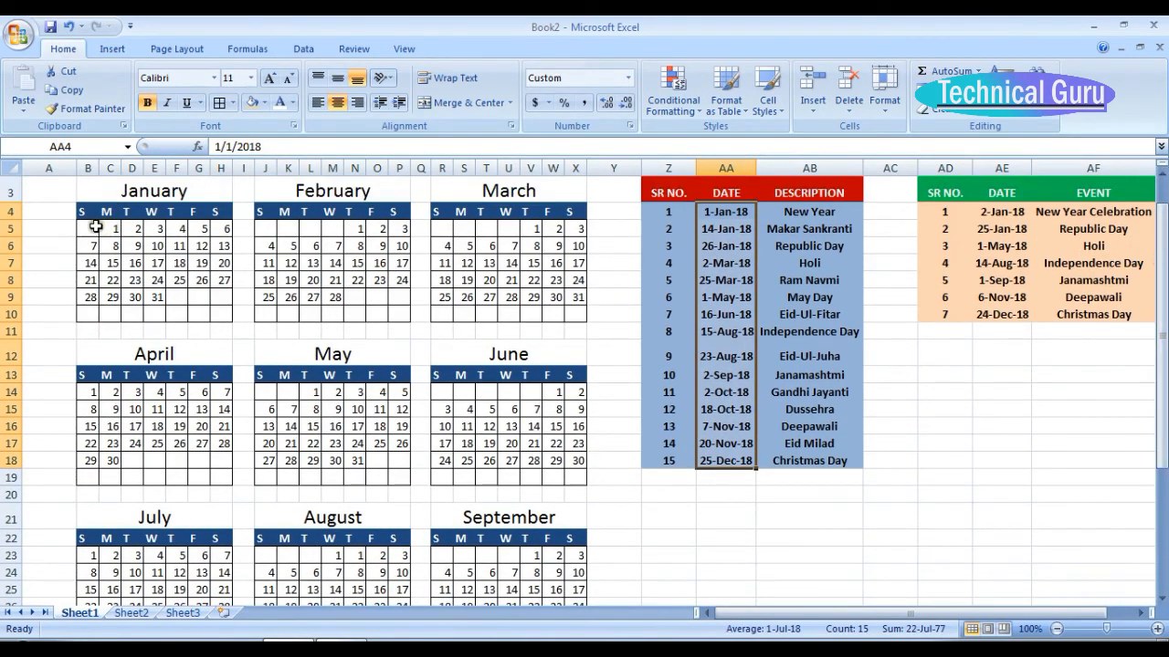
pyautogui.moveTo(94, 227); pyautogui.dragTo(473, 581)
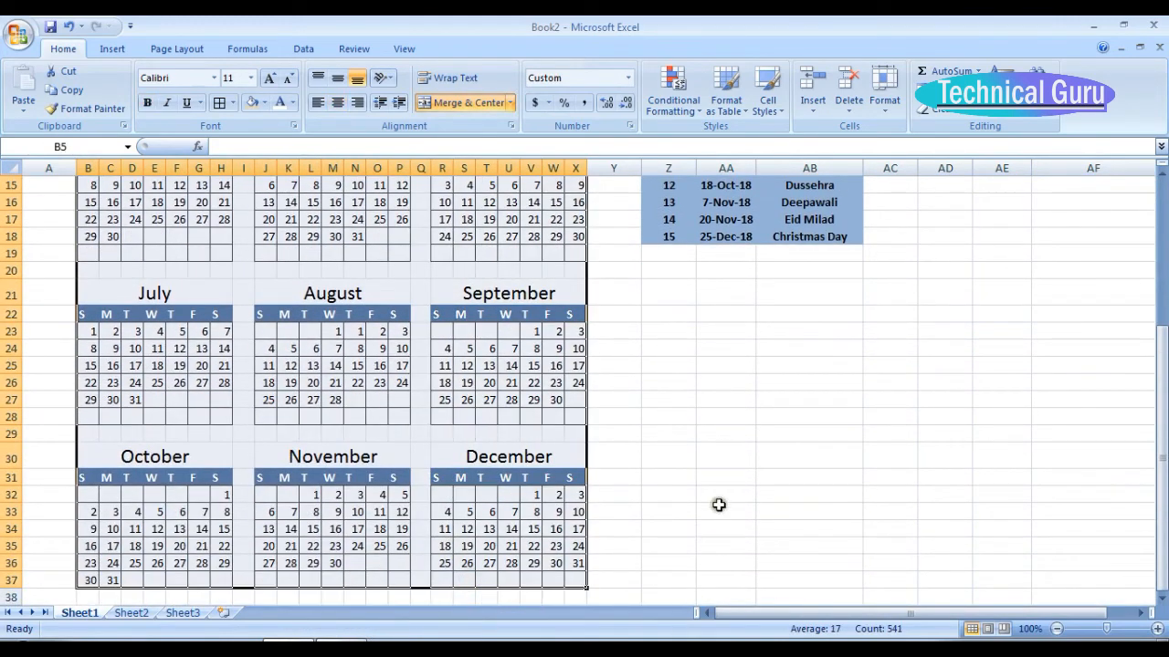
pyautogui.click(685, 105)
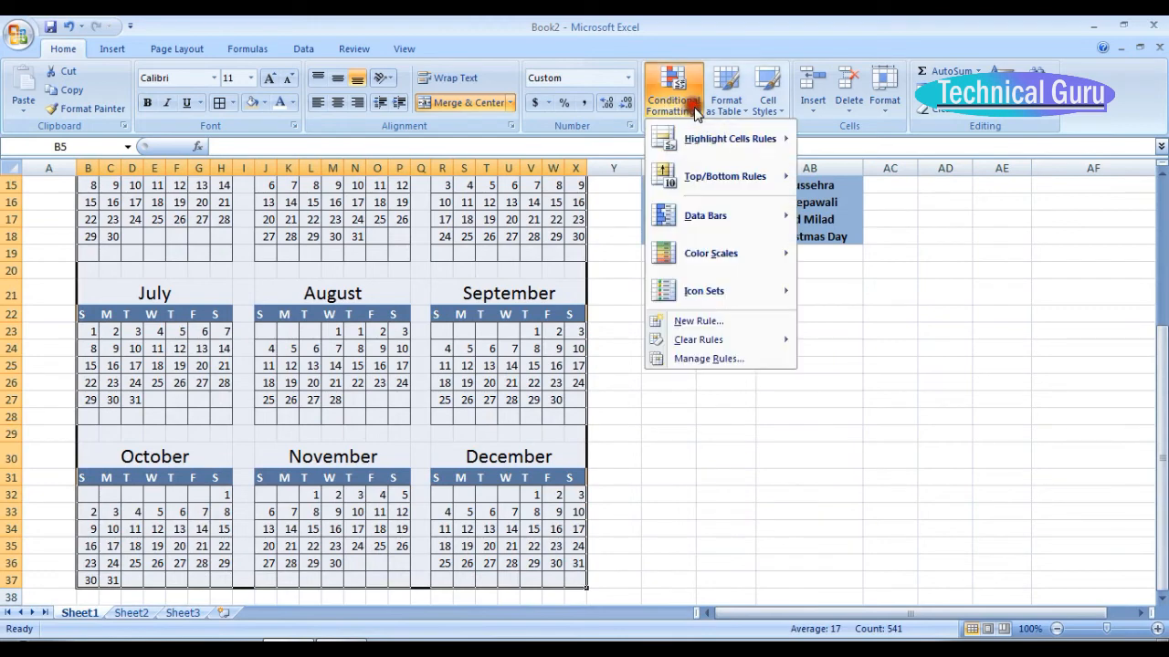
pyautogui.click(696, 324)
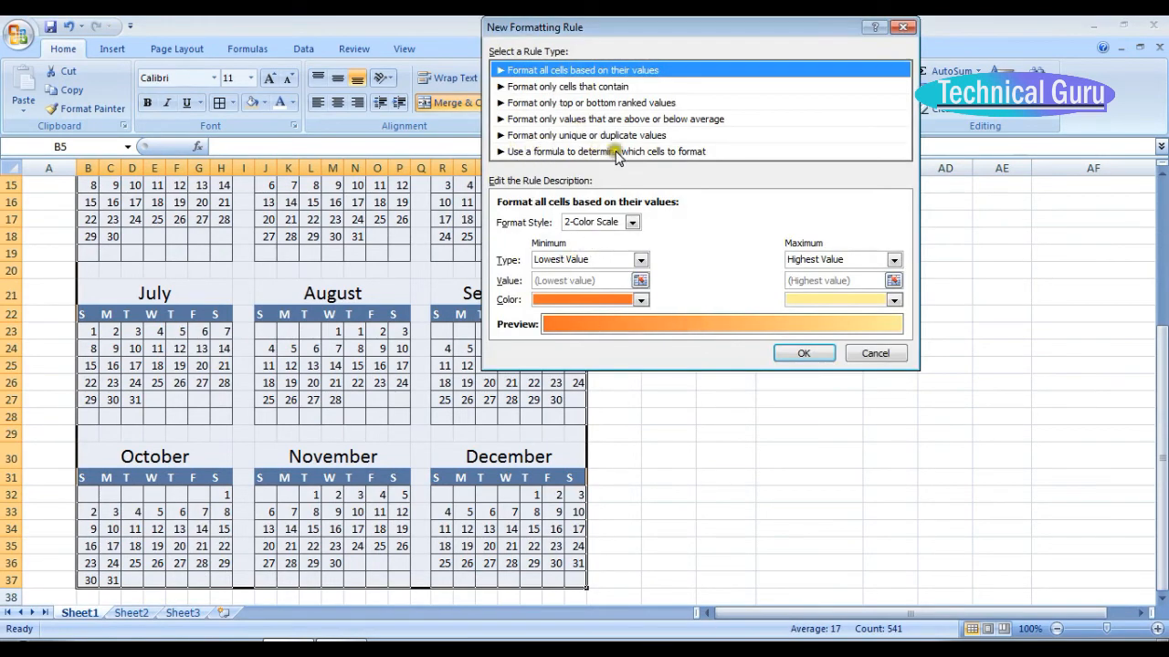
pyautogui.click(681, 153)
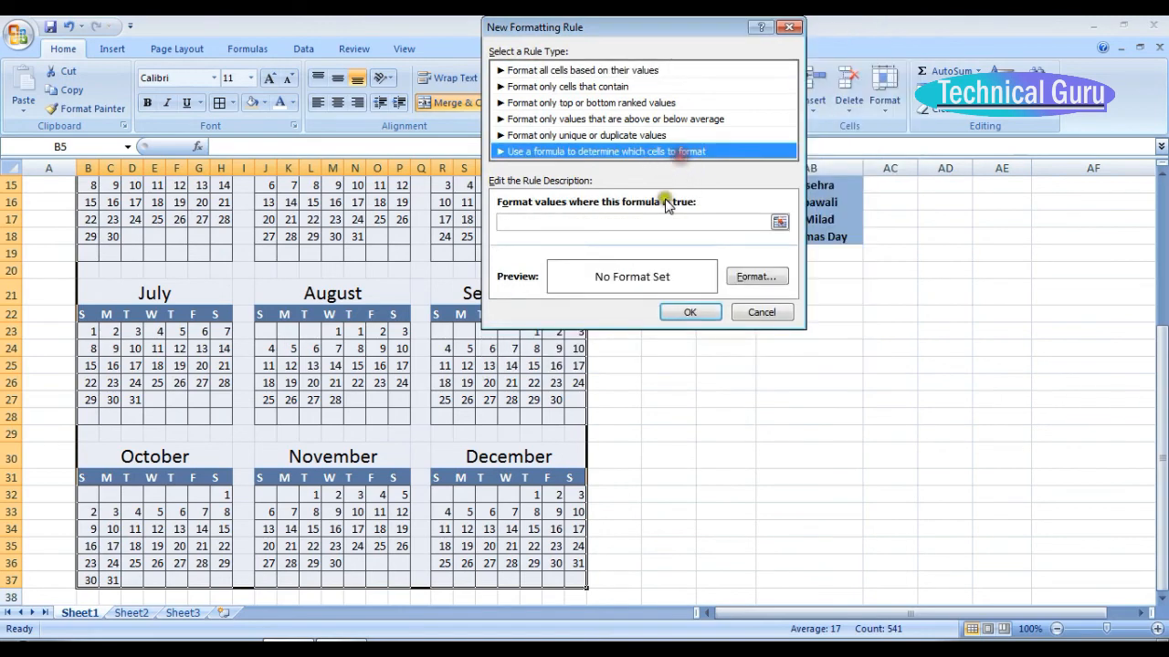
pyautogui.click(642, 225)
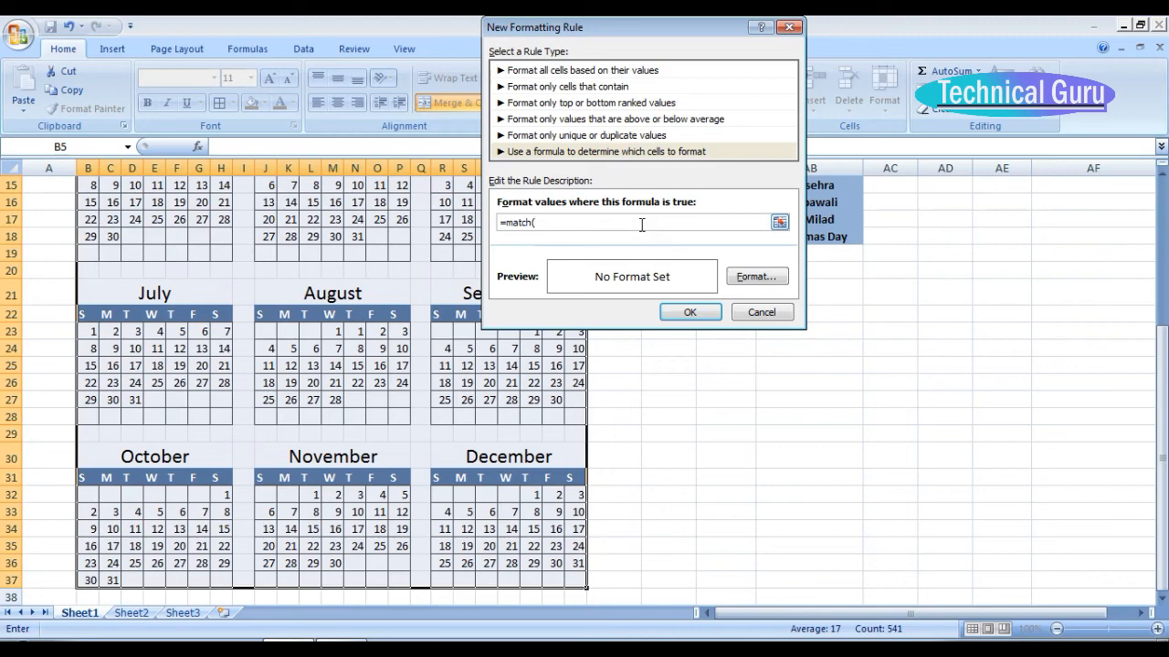
pyautogui.moveTo(1161, 393); pyautogui.dragTo(1162, 265)
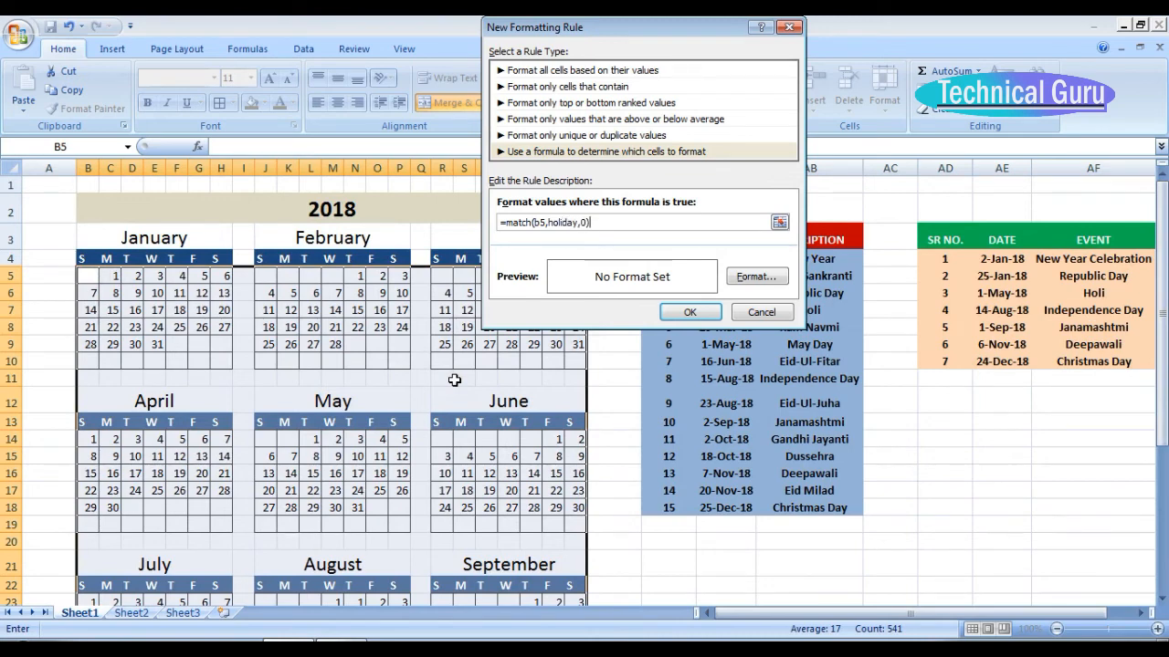
# Format the holiday rule with a red fill and white font, and apply it to the calendar.
pyautogui.click(760, 276)
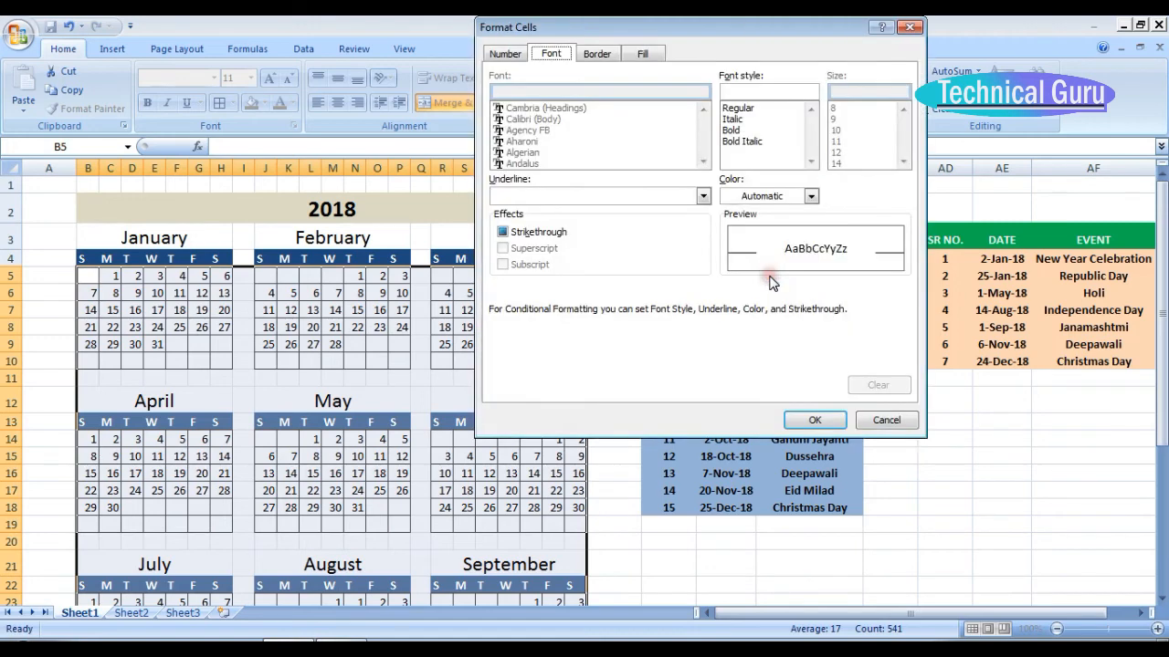
pyautogui.click(643, 55)
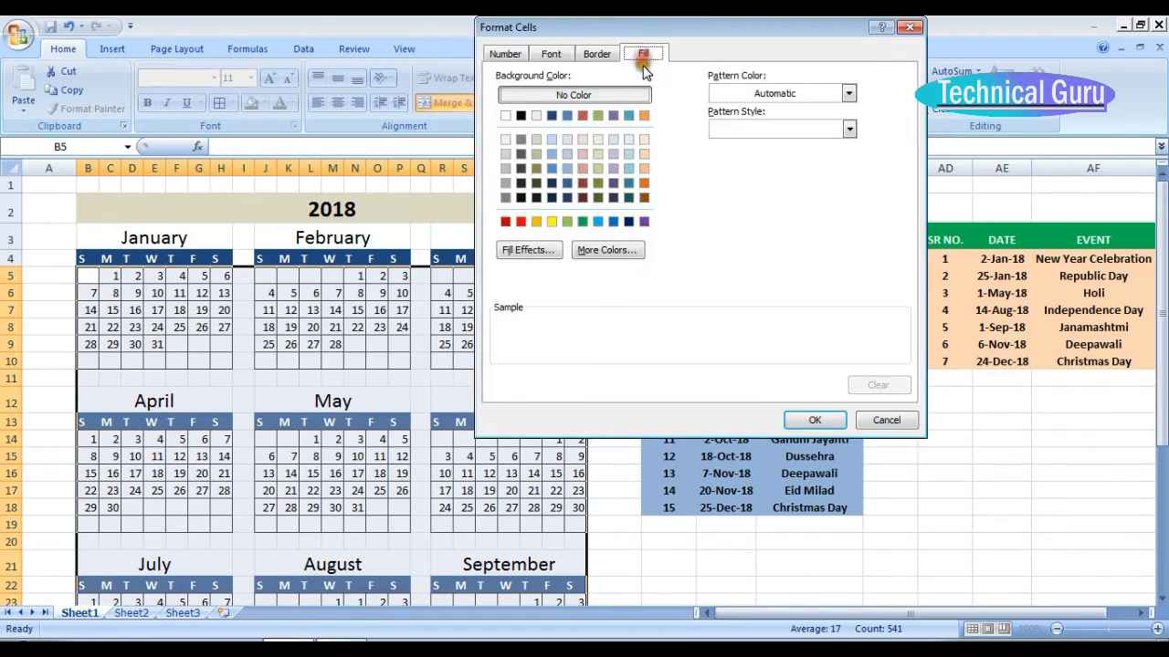
pyautogui.click(519, 224)
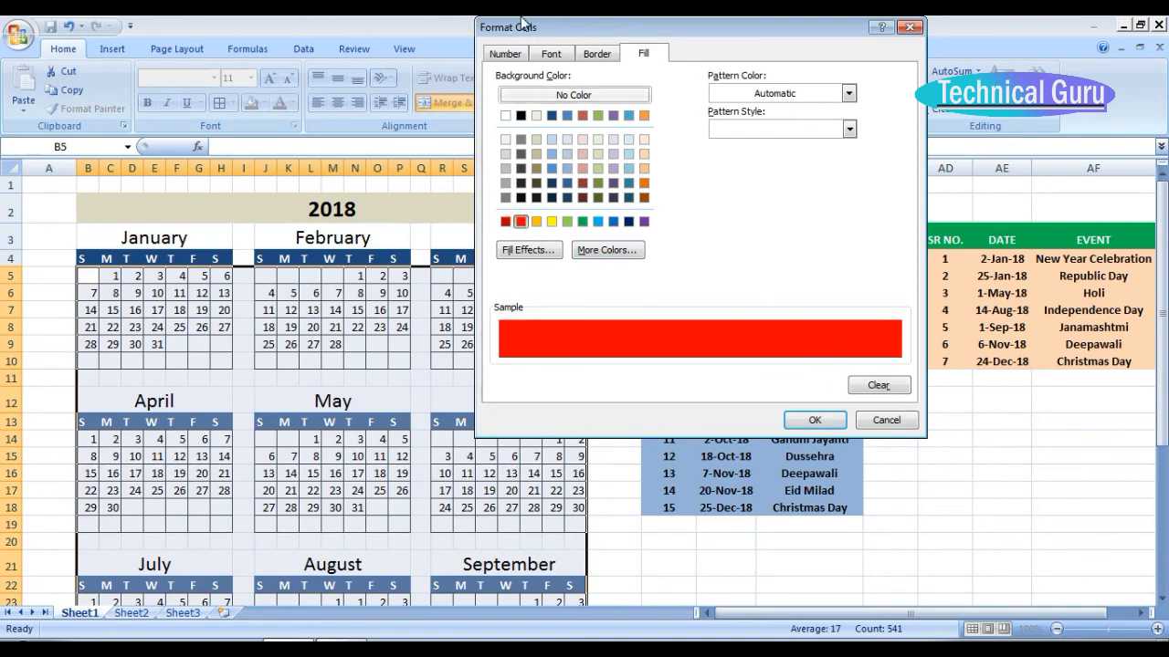
pyautogui.click(550, 53)
pyautogui.click(811, 196)
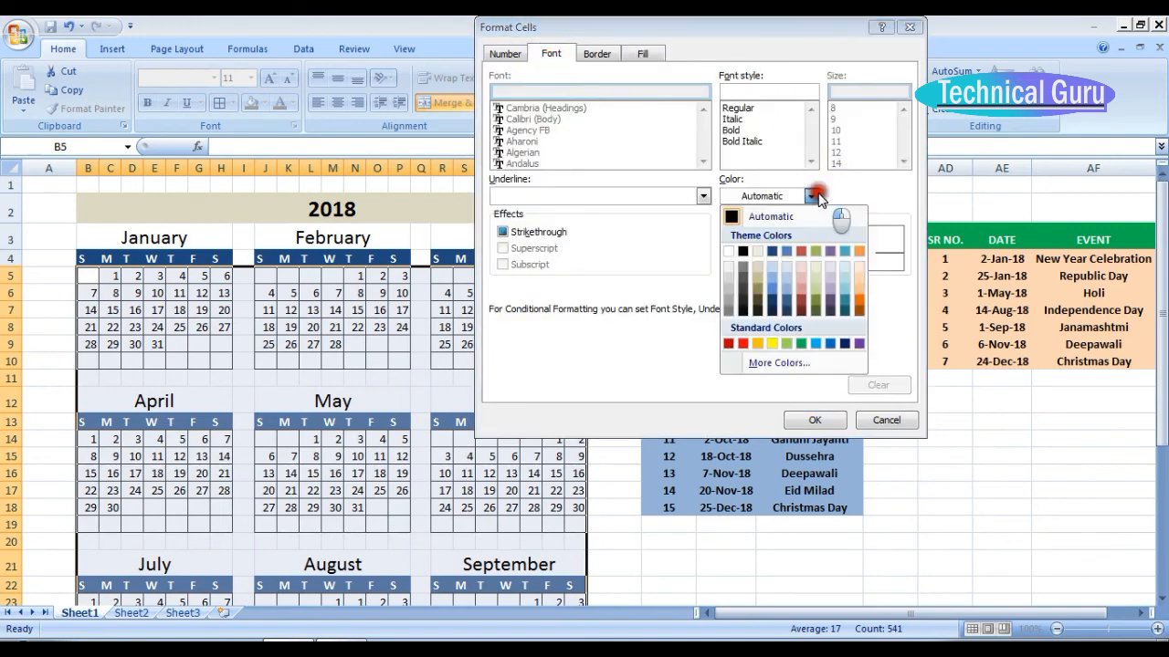
pyautogui.click(728, 251)
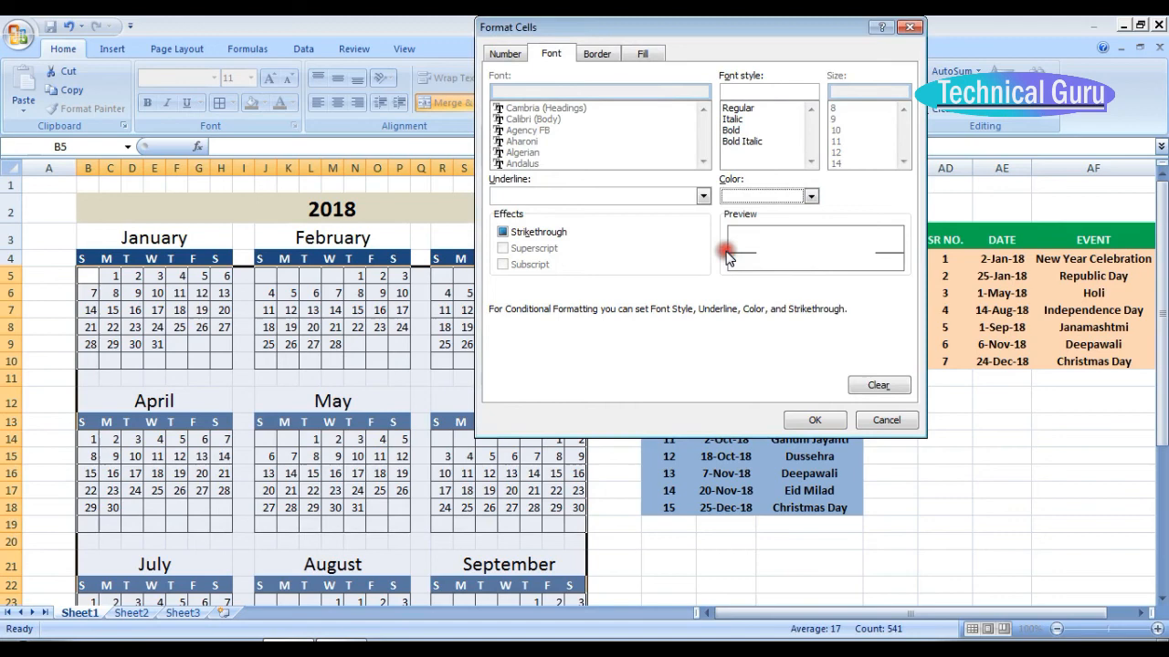
pyautogui.click(826, 417)
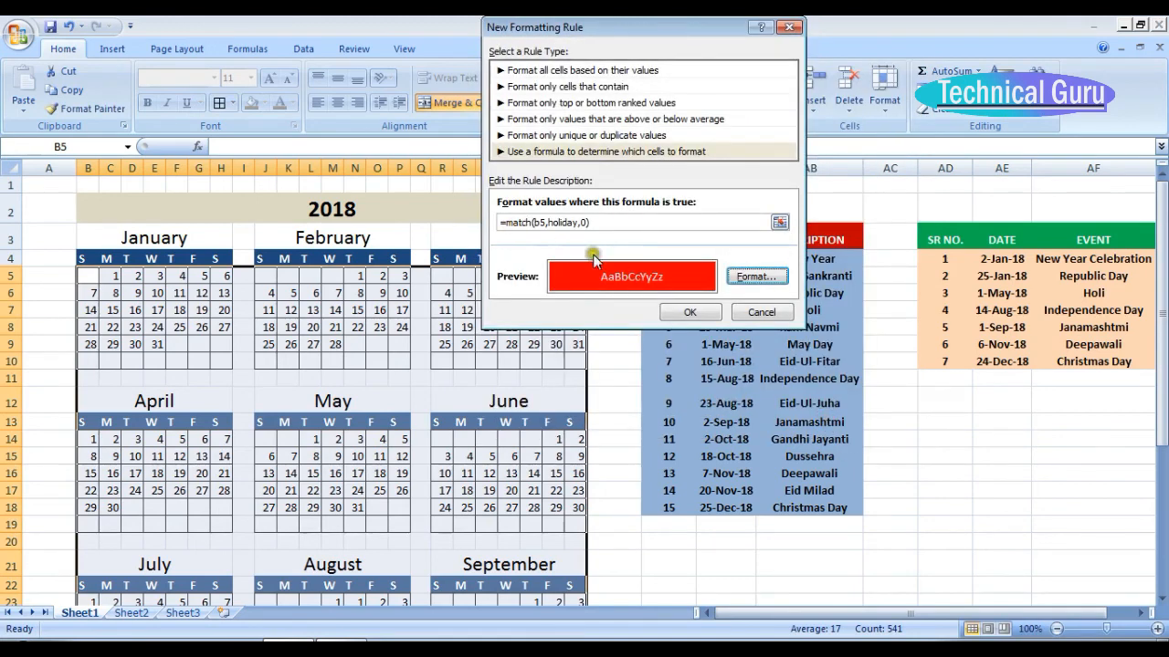
pyautogui.click(697, 312)
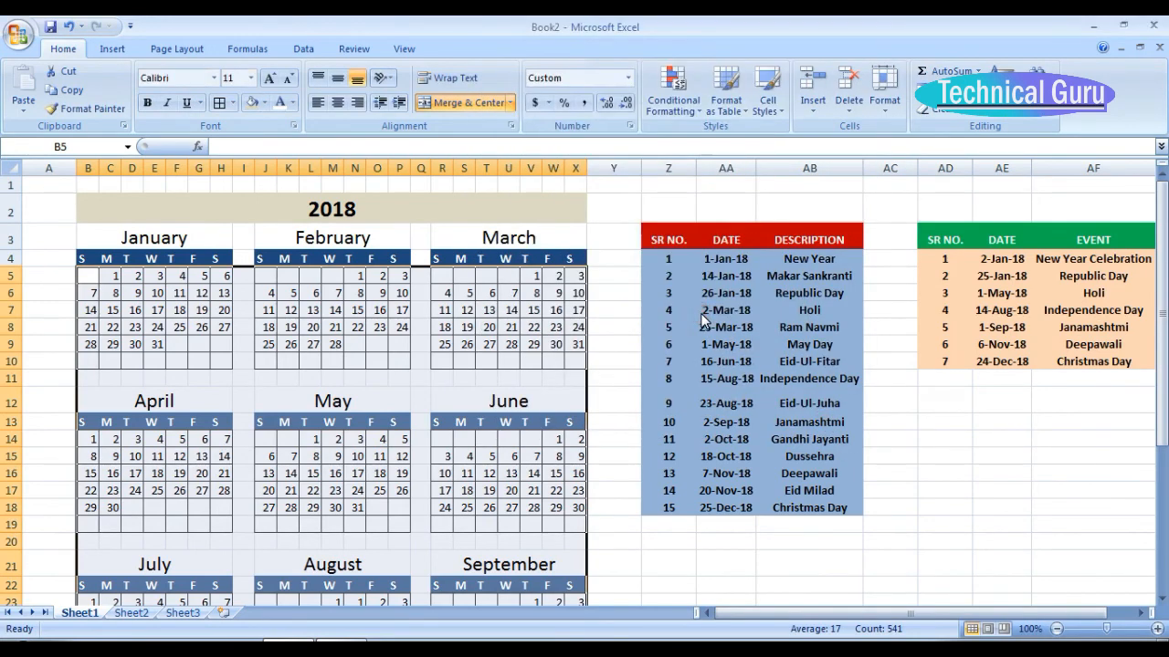
# Assign the range name "holiday" to the holiday dates AA4:AA18 so the rule's formula can refer to them.
pyautogui.scroll(-1, 706, 256)
pyautogui.click(707, 240)
pyautogui.doubleClick(708, 240)
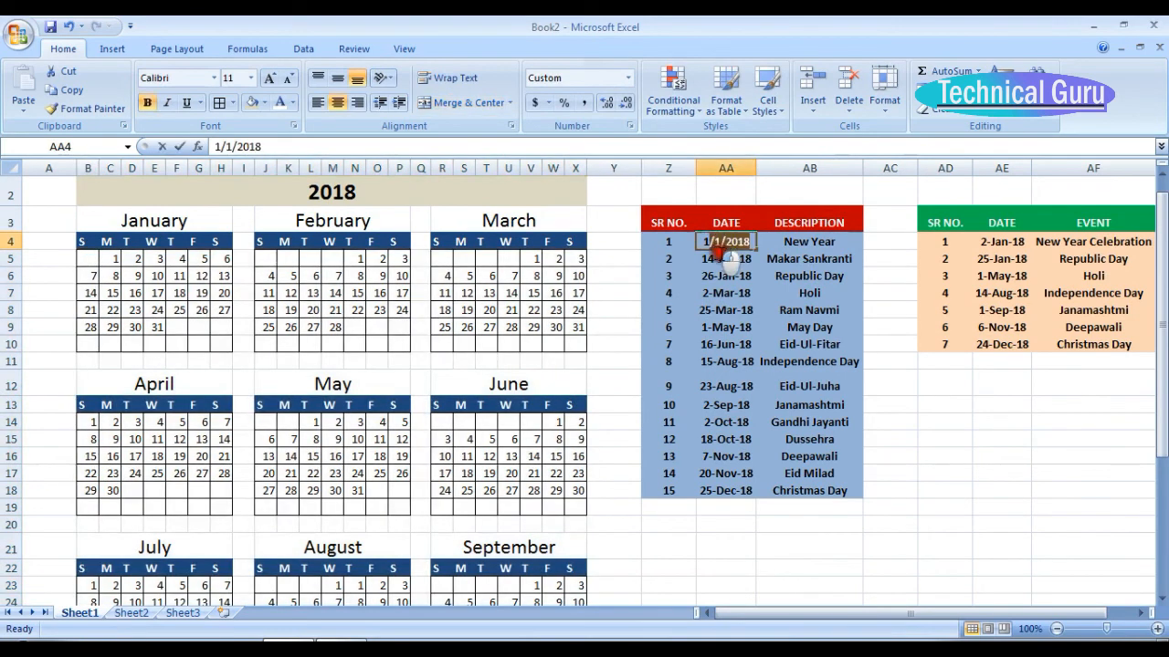
pyautogui.click(726, 293)
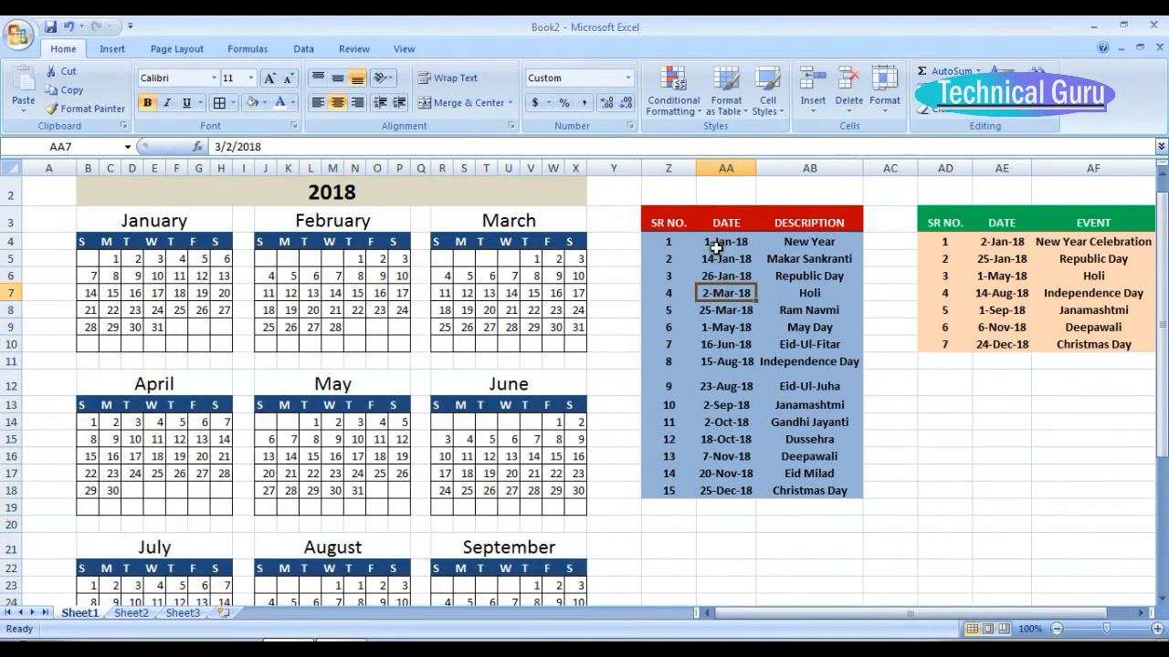
pyautogui.moveTo(712, 242); pyautogui.dragTo(749, 487)
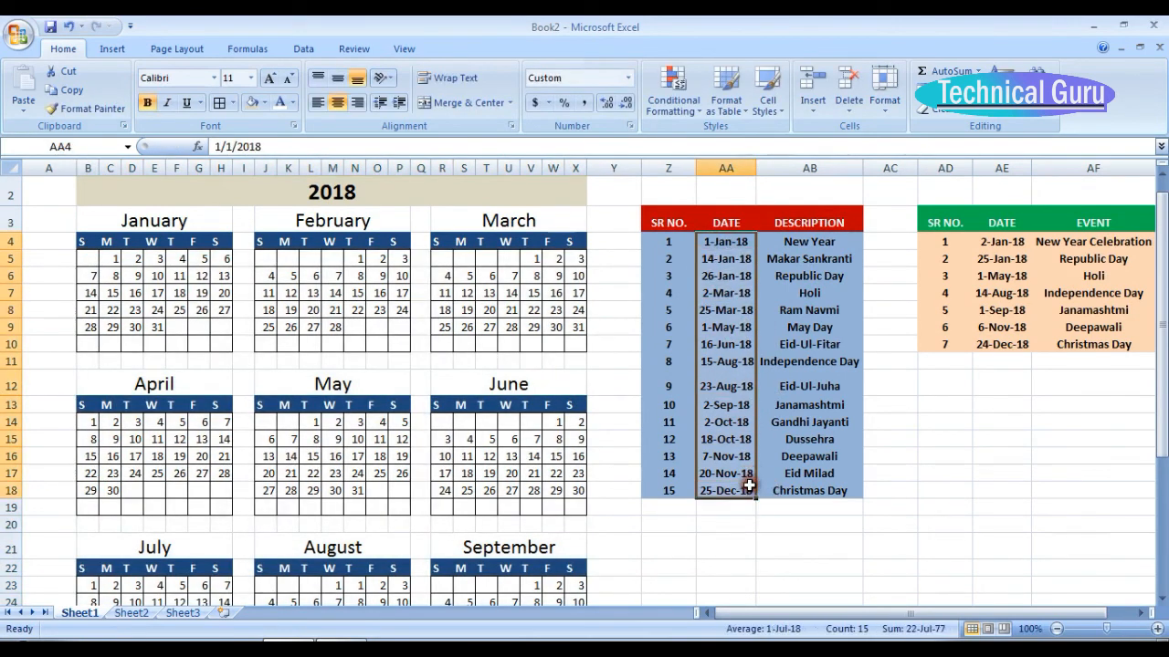
pyautogui.click(80, 149)
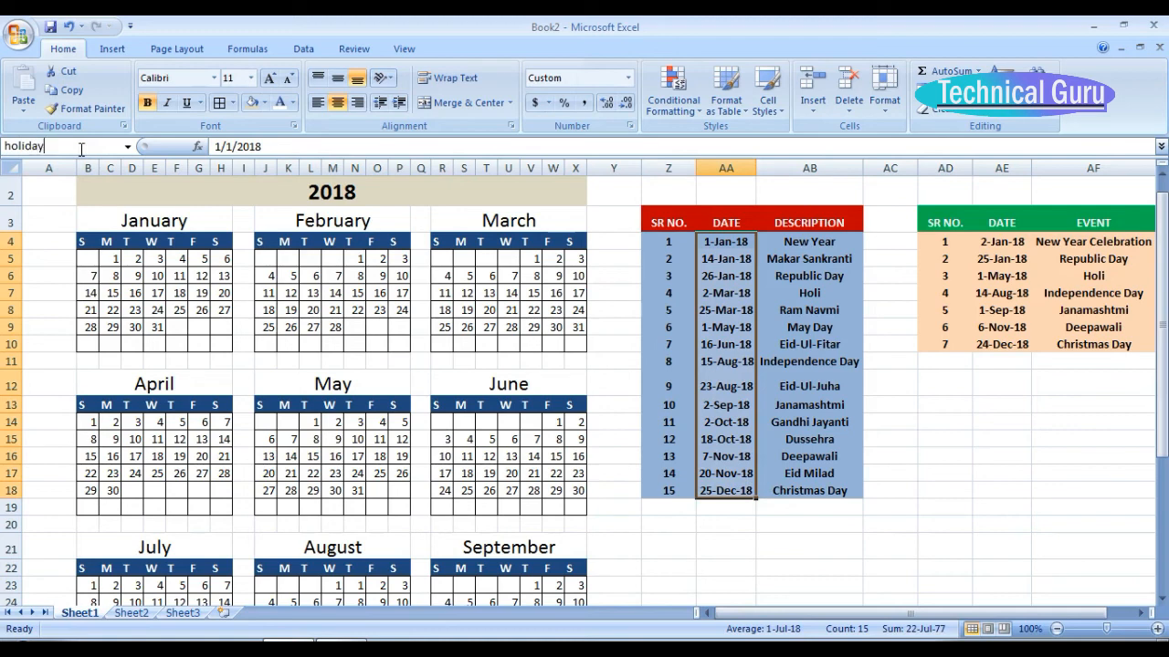
pyautogui.press('Return')
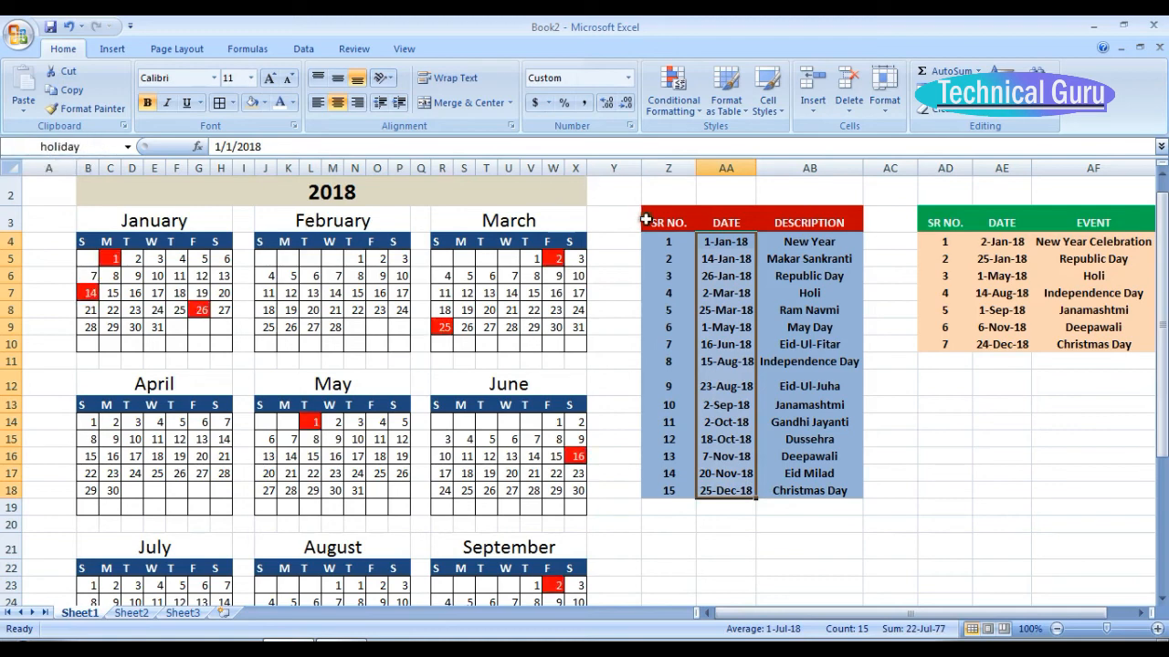
pyautogui.click(720, 261)
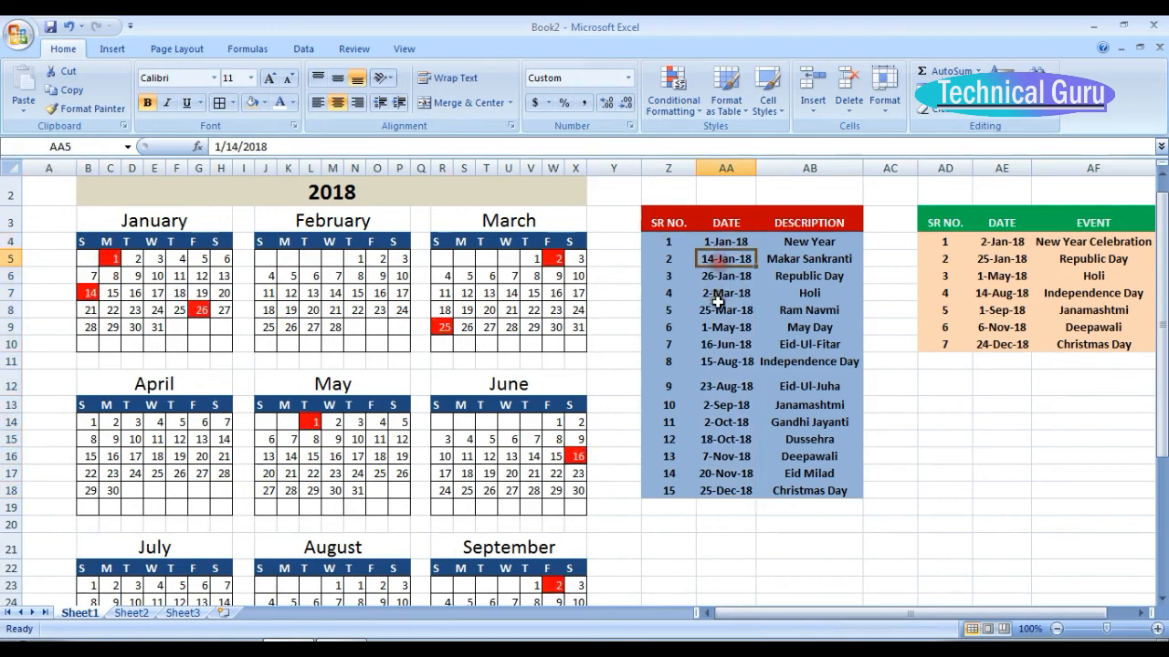
pyautogui.click(711, 243)
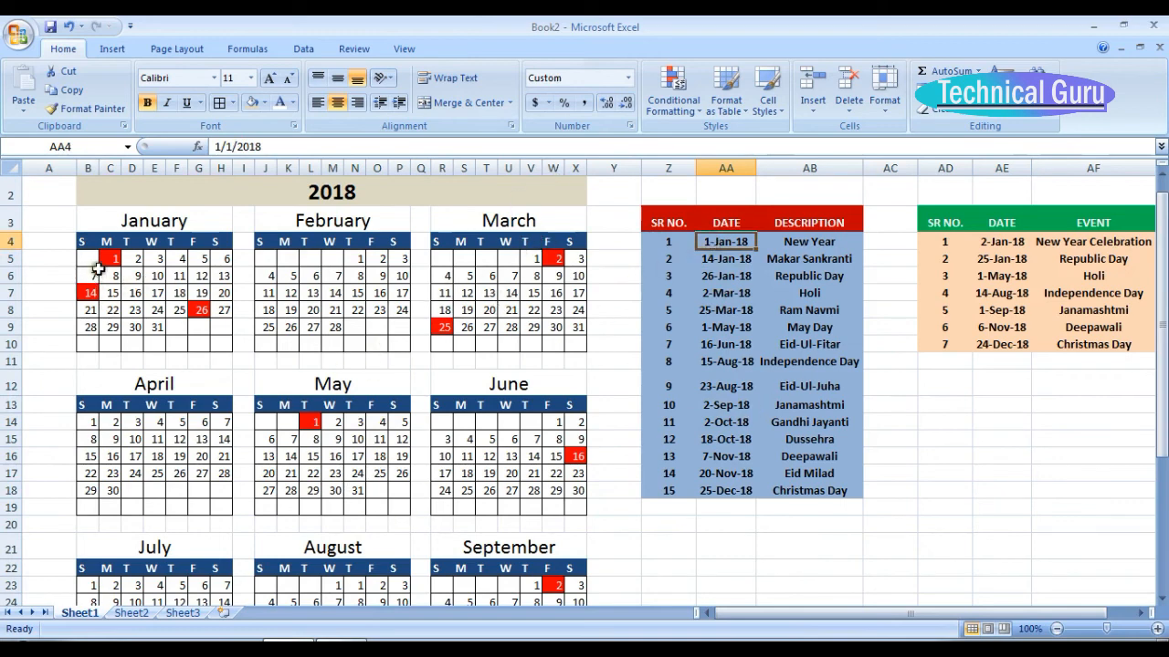
# Add a second formula-based conditional formatting rule for B5:X37 with the formula =match(b5,event,0).
pyautogui.moveTo(95, 261); pyautogui.dragTo(464, 566)
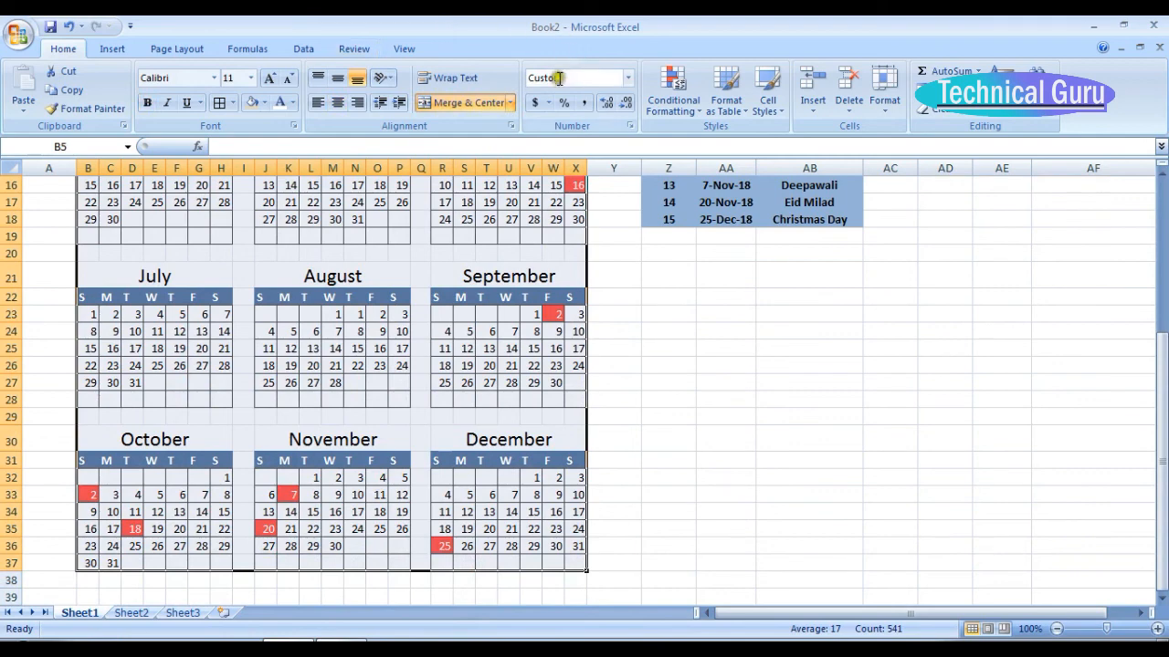
pyautogui.click(684, 101)
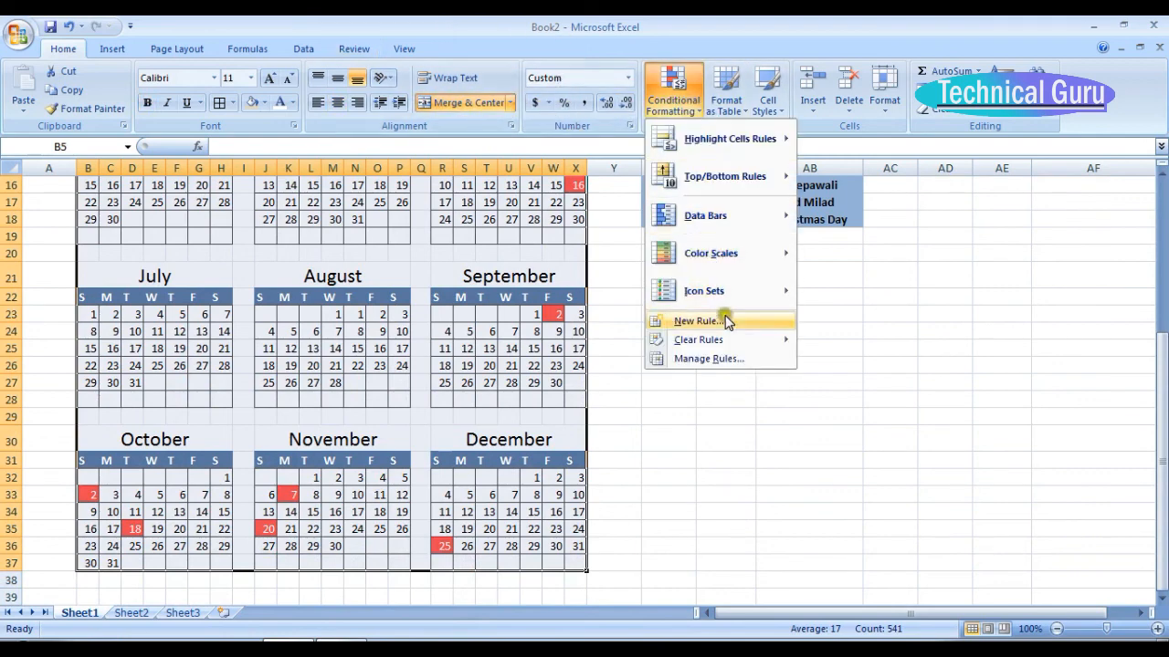
pyautogui.click(708, 359)
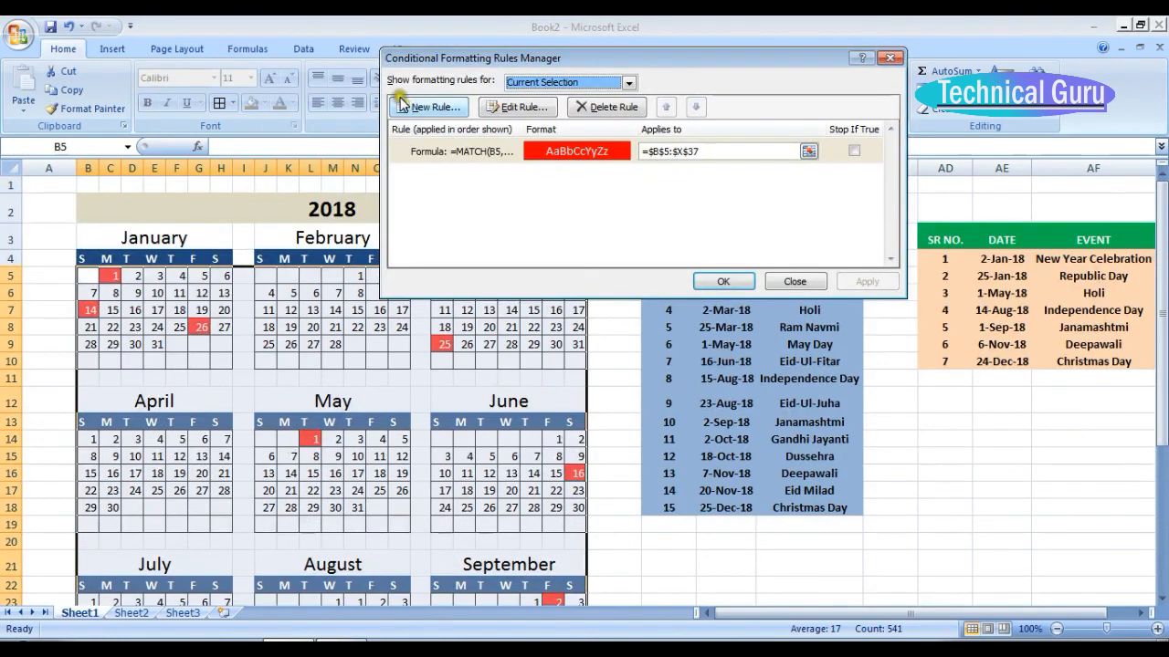
pyautogui.click(426, 107)
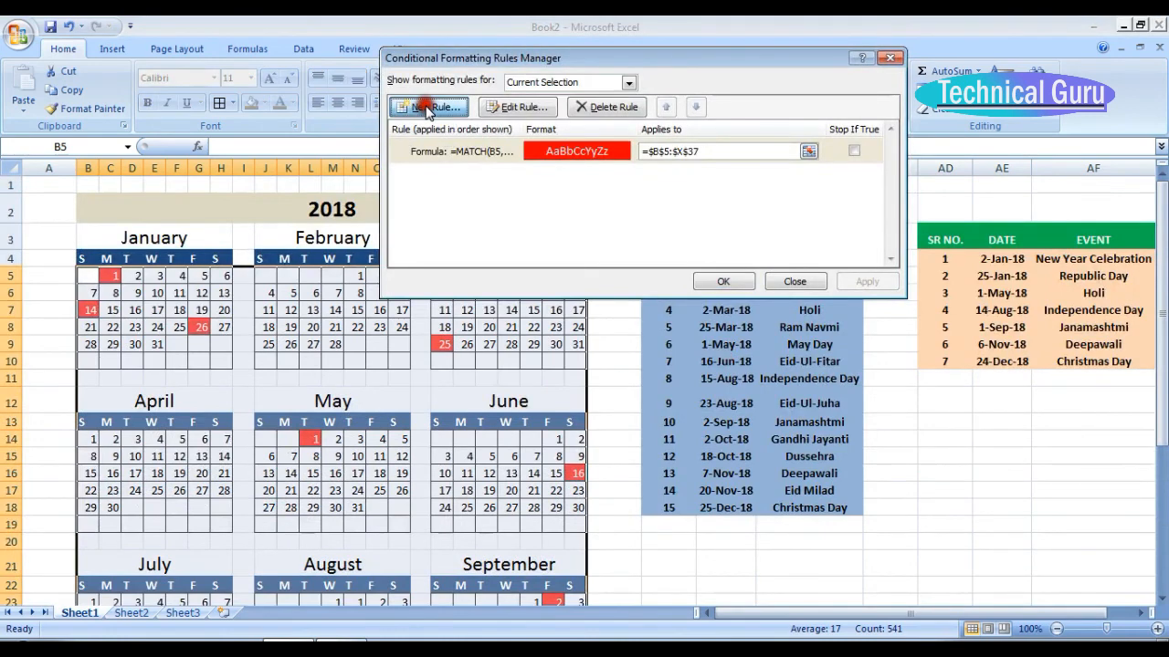
pyautogui.click(547, 152)
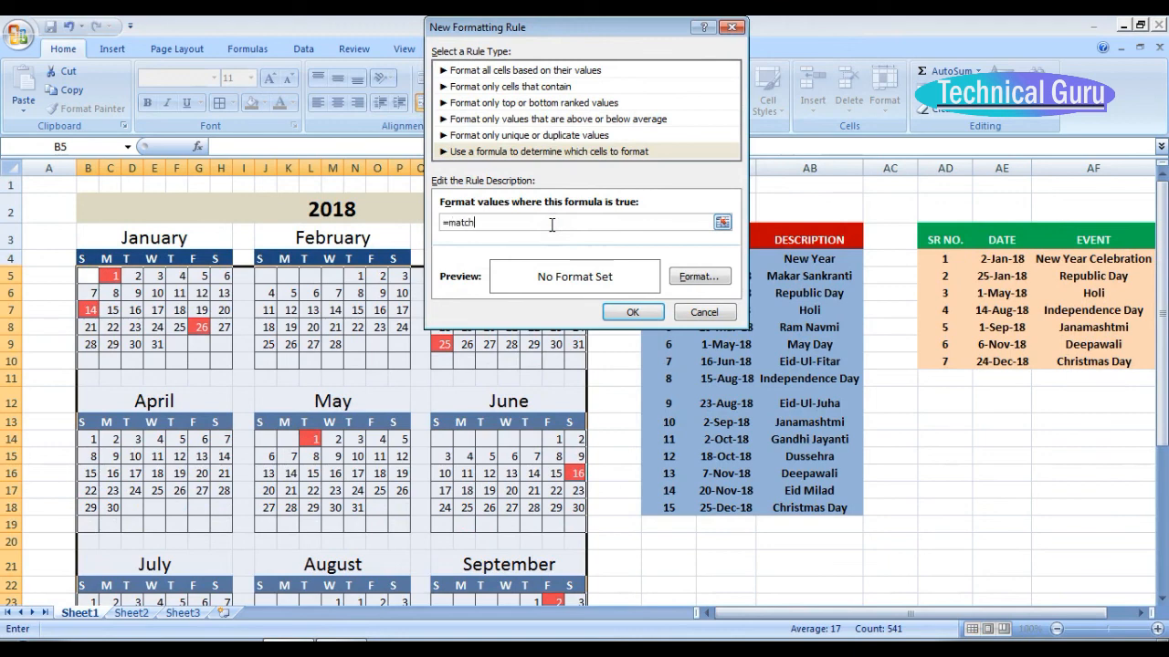
pyautogui.write('=match(b5,event,0')
# Format the event rule with a green fill and white font, and apply it to the calendar.
pyautogui.click(700, 276)
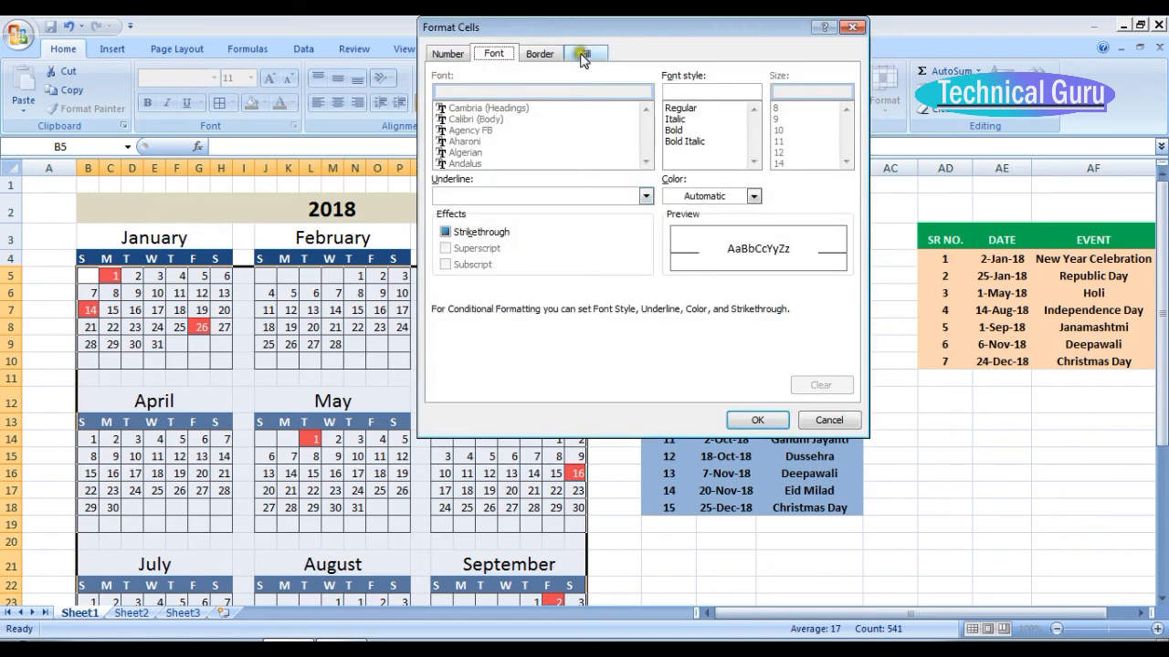
pyautogui.click(582, 55)
pyautogui.click(515, 223)
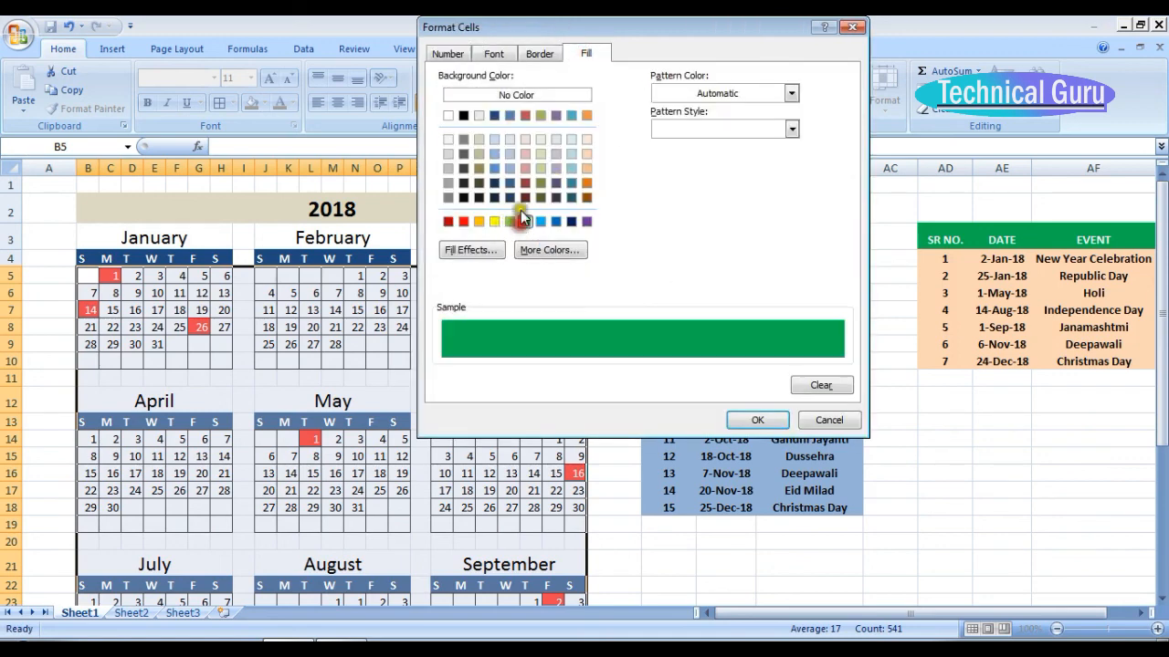
pyautogui.click(493, 53)
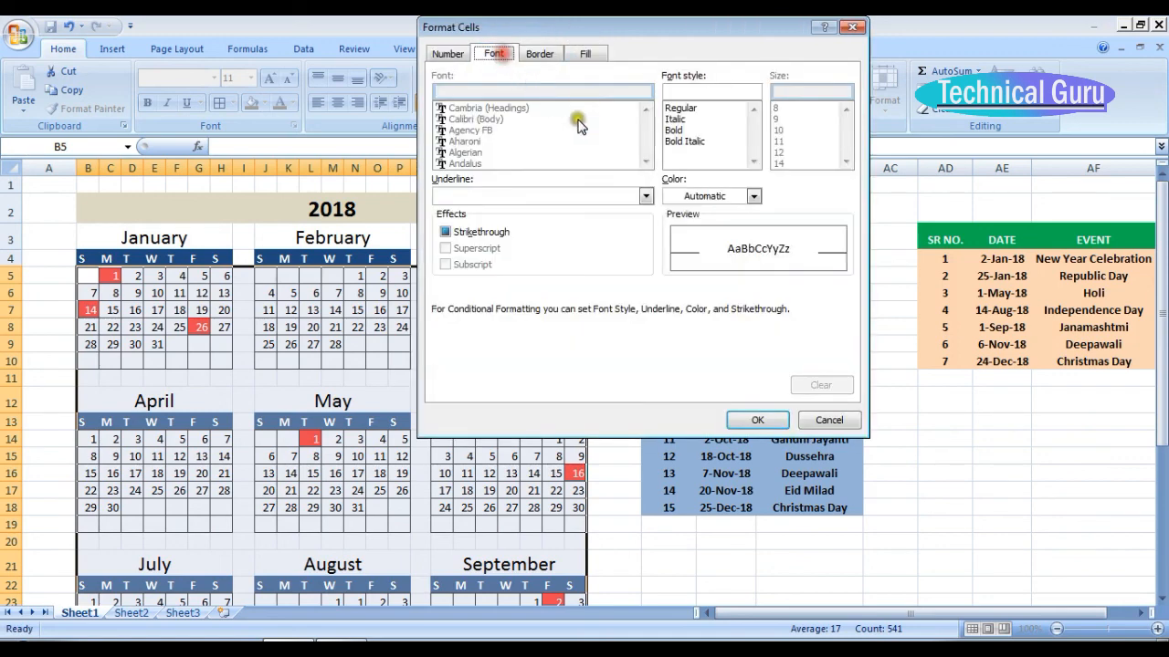
pyautogui.click(753, 195)
pyautogui.click(678, 250)
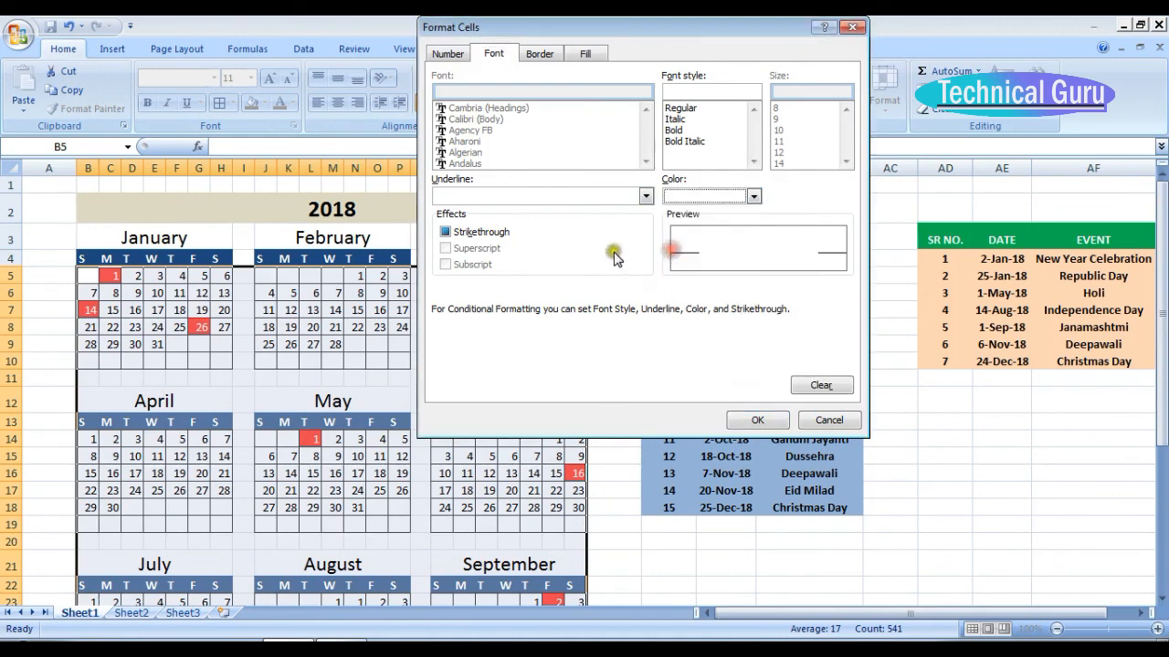
pyautogui.click(769, 422)
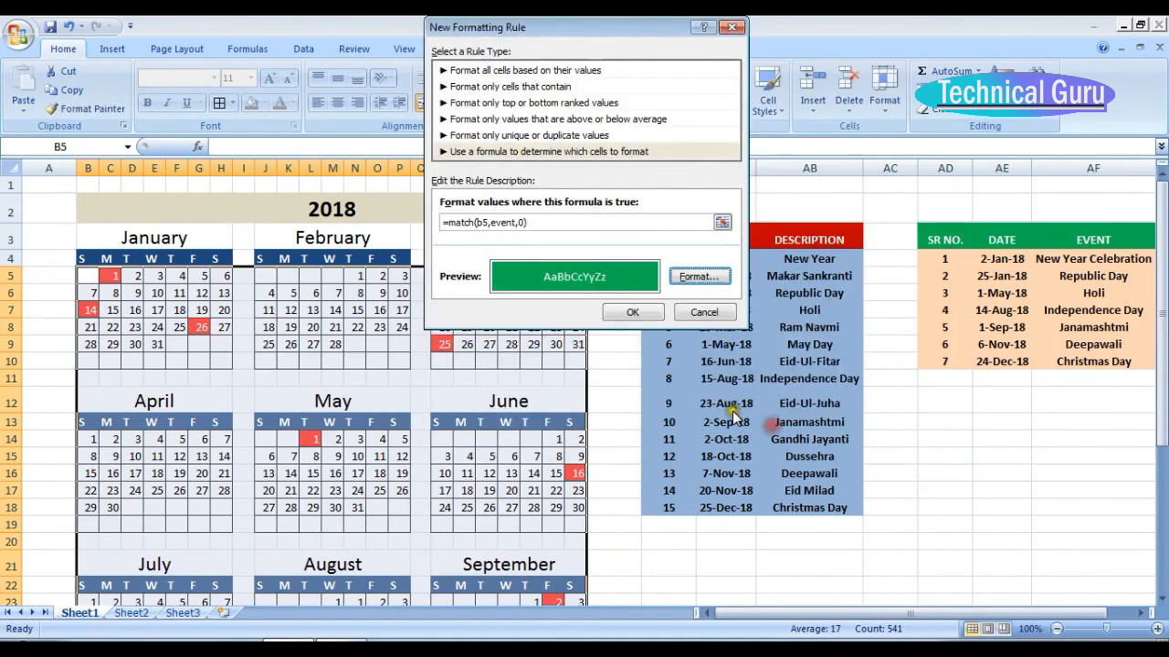
pyautogui.click(639, 313)
pyautogui.click(722, 283)
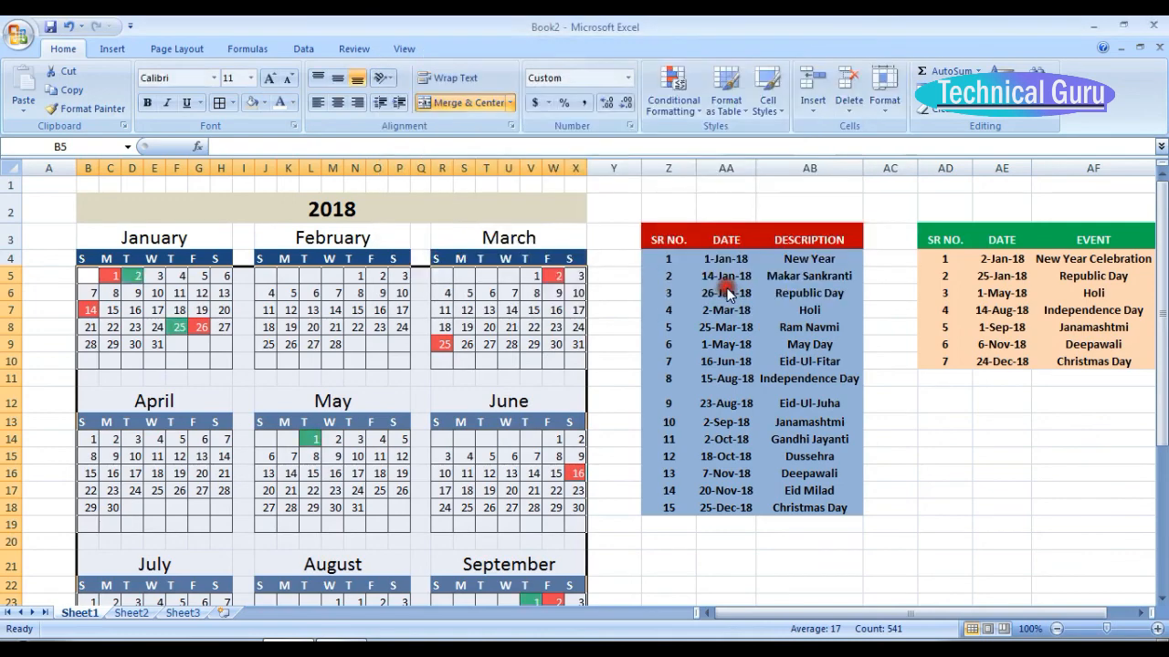
pyautogui.click(303, 293)
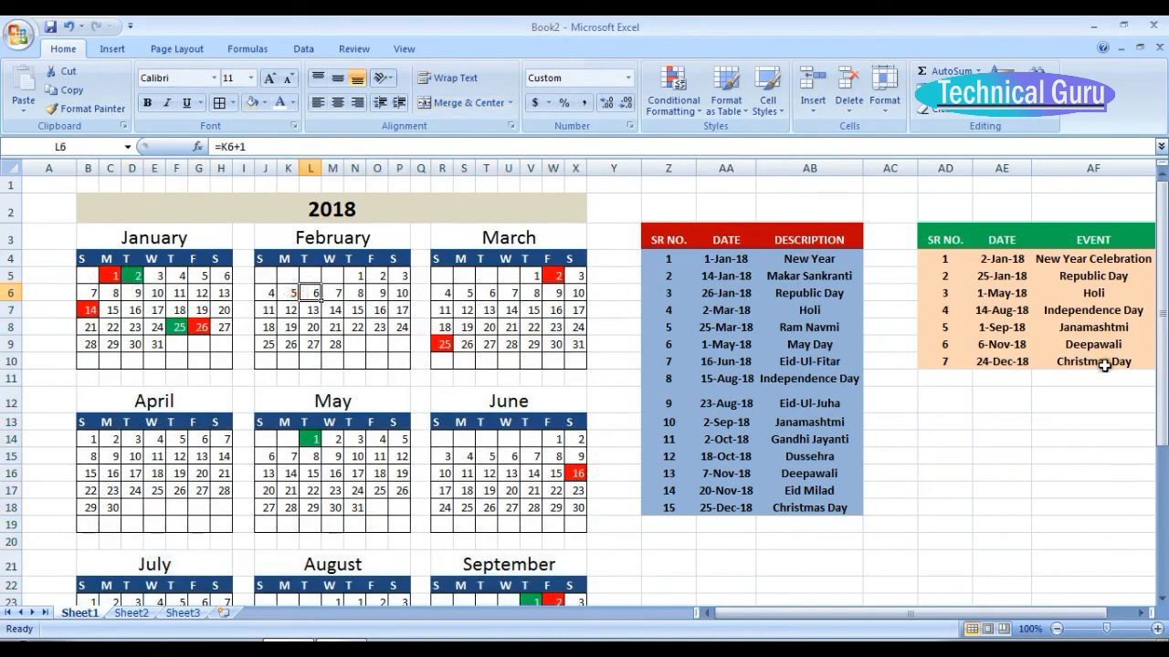
pyautogui.moveTo(1161, 262); pyautogui.dragTo(1165, 222)
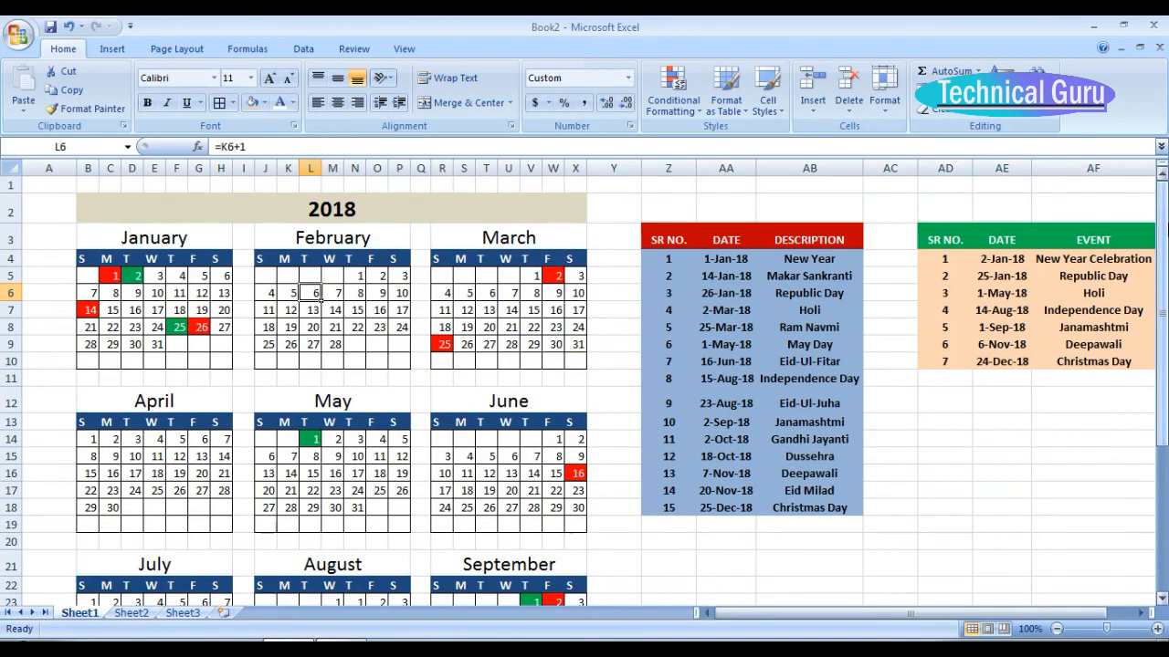